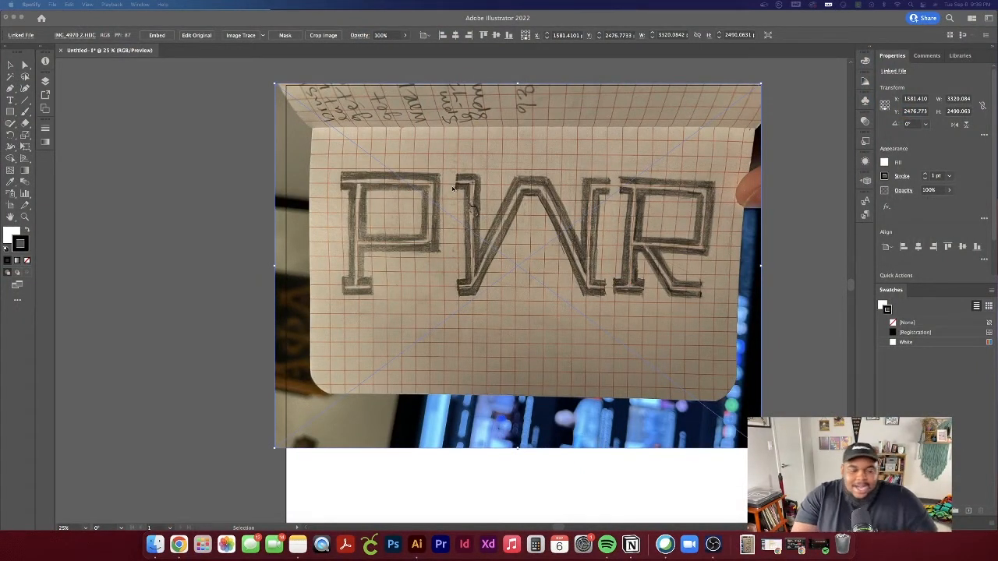
- Expand Layer 1 and lock the linked sketch image inside it
left_click(216, 179)
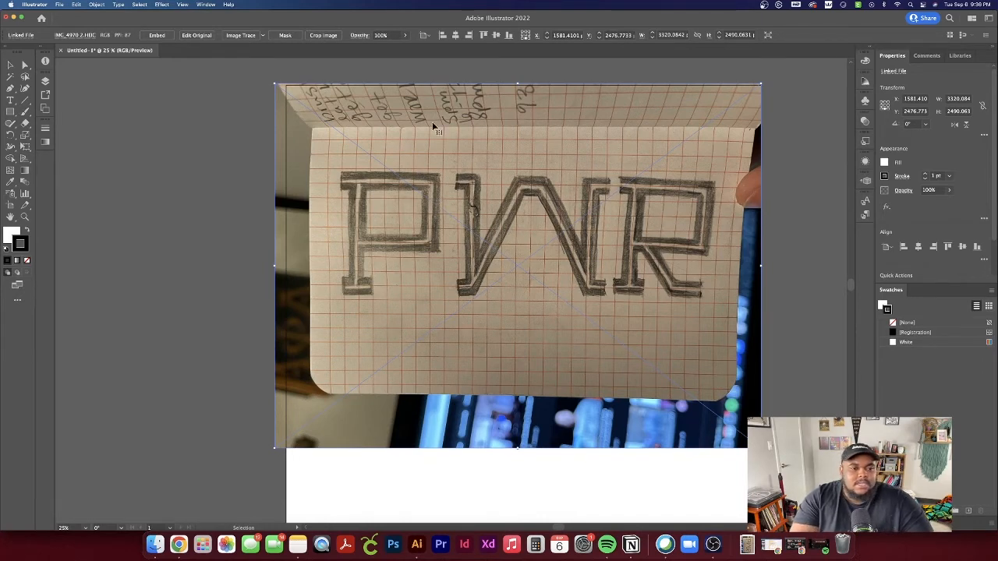
left_click(45, 81)
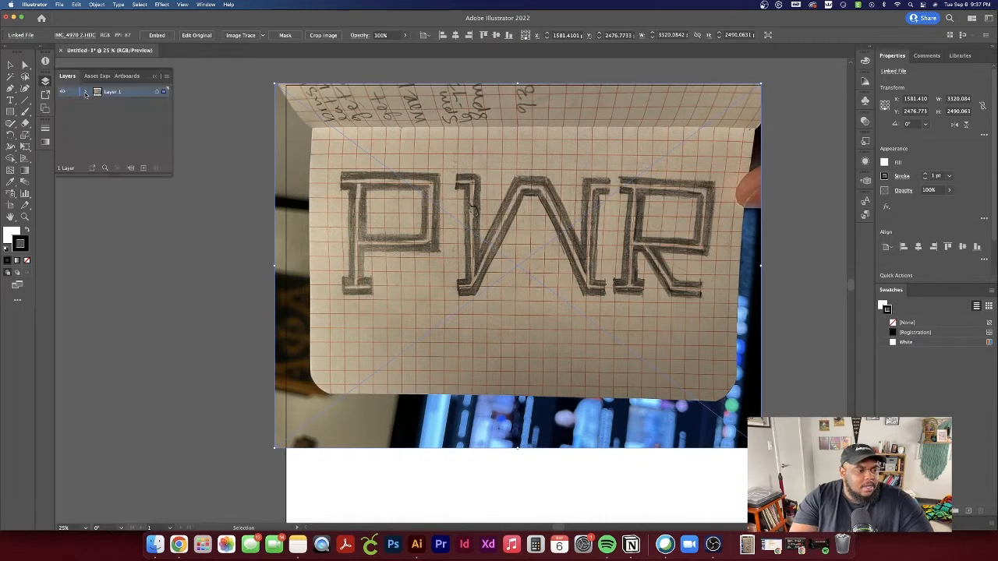
left_click(86, 92)
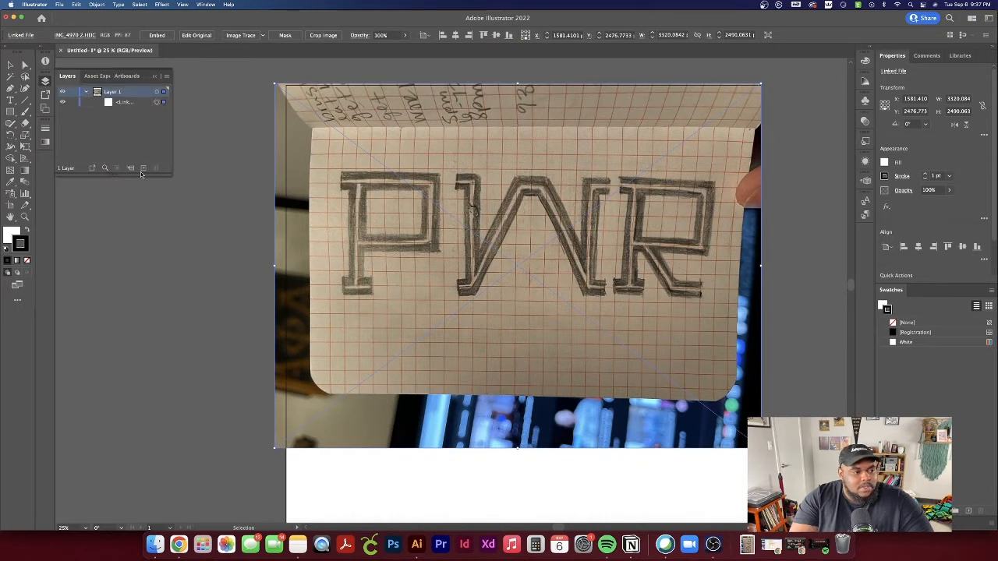
left_click(73, 103)
double_click(124, 102)
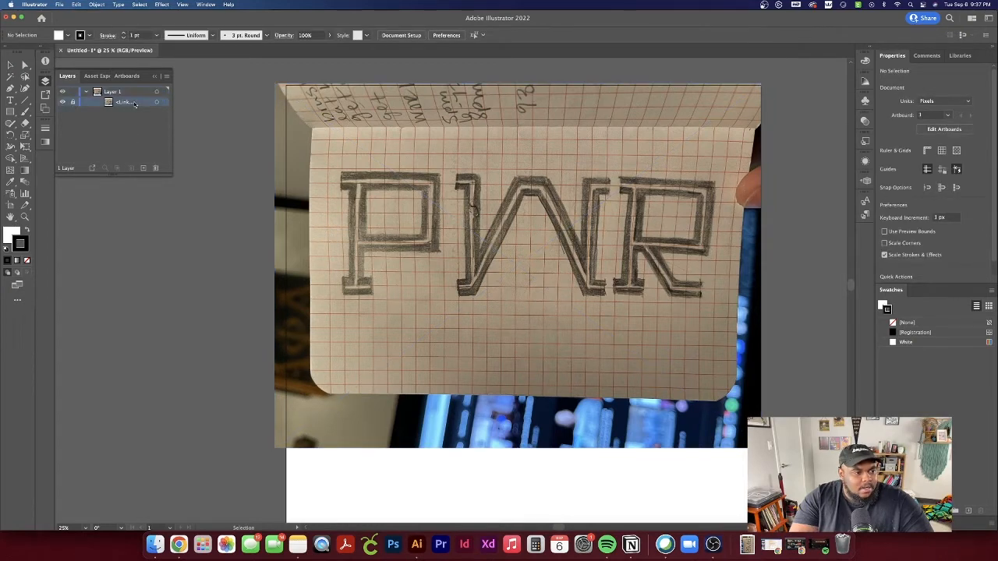
double_click(142, 103)
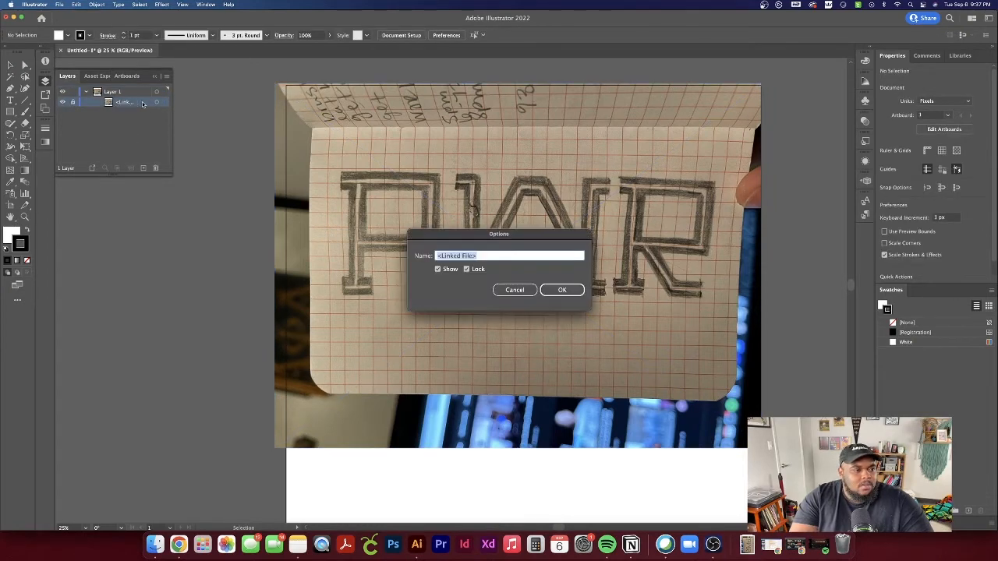
left_click(521, 290)
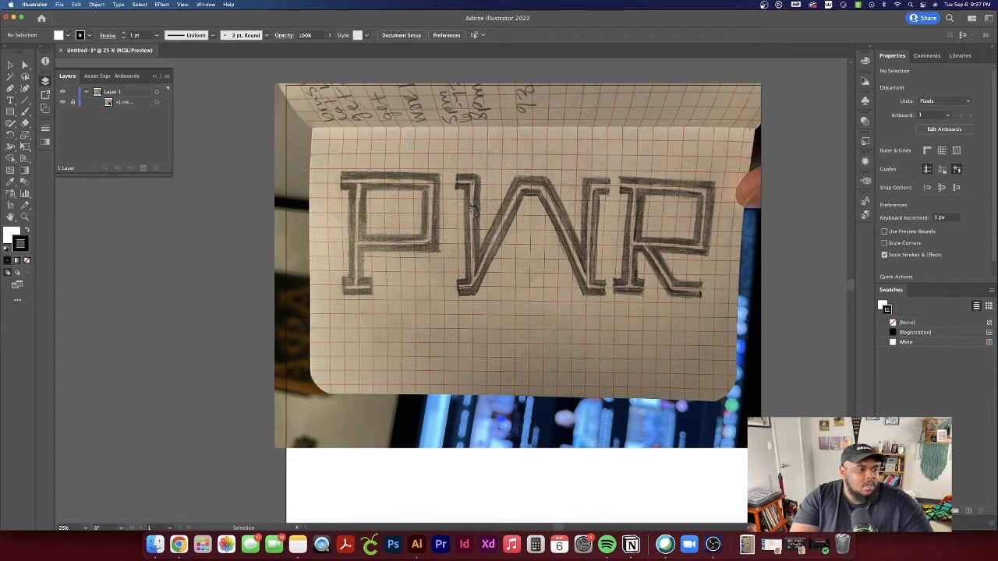
- Dim the images on Layer 1 to 50%
double_click(137, 93)
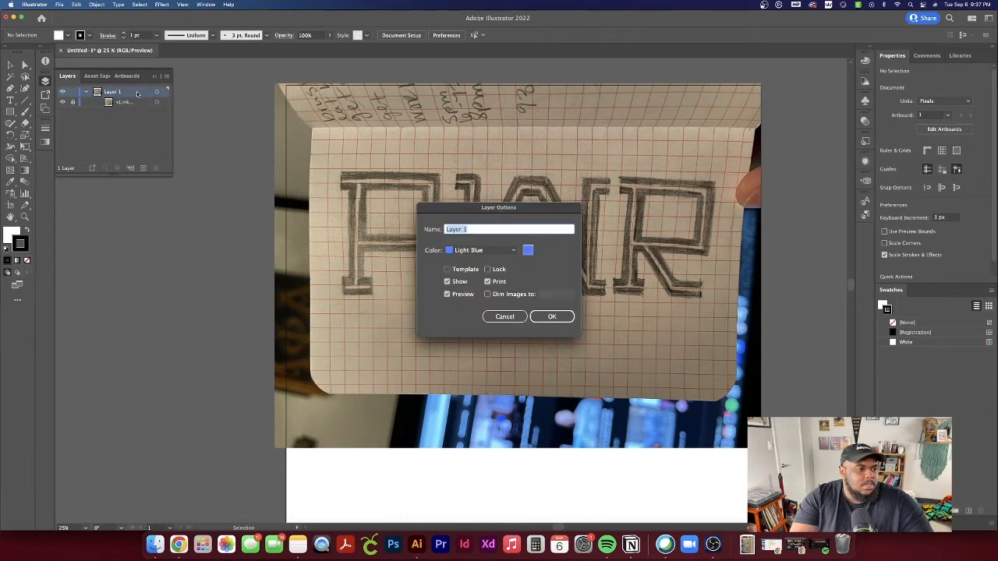
left_click(487, 294)
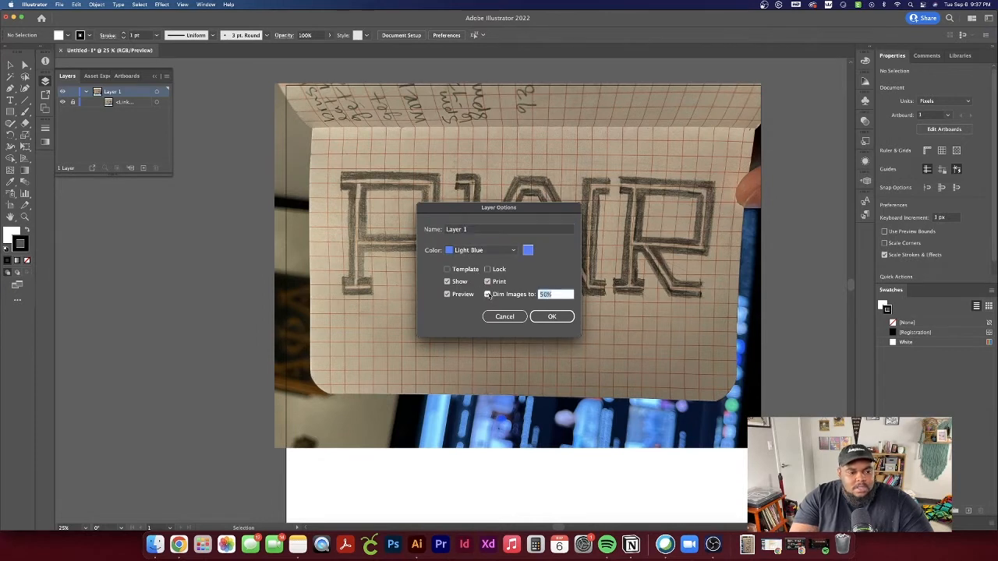
left_click(551, 317)
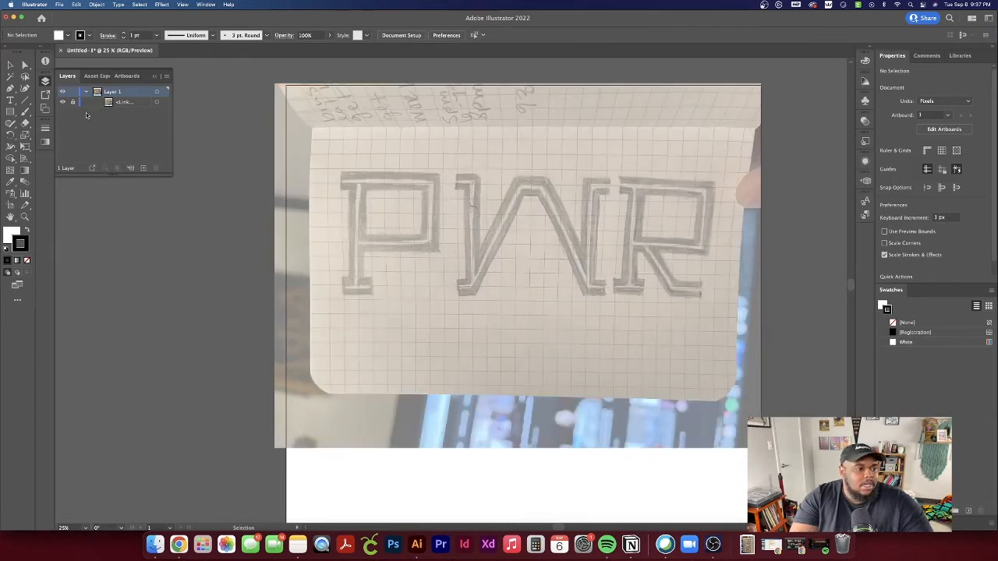
- Add a new layer above Layer 1 for the vector drawing
left_click(103, 124)
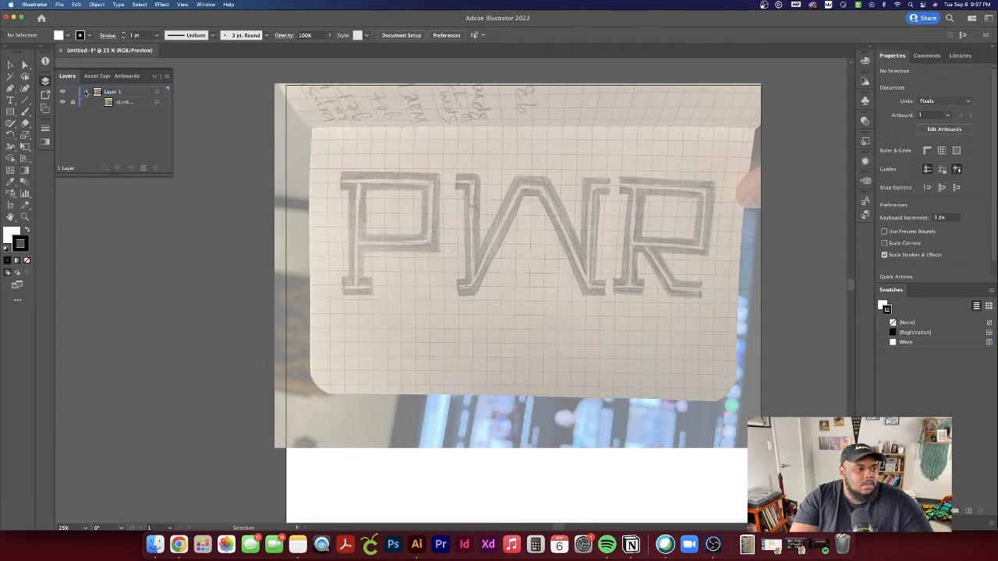
left_click(86, 92)
left_click(144, 169)
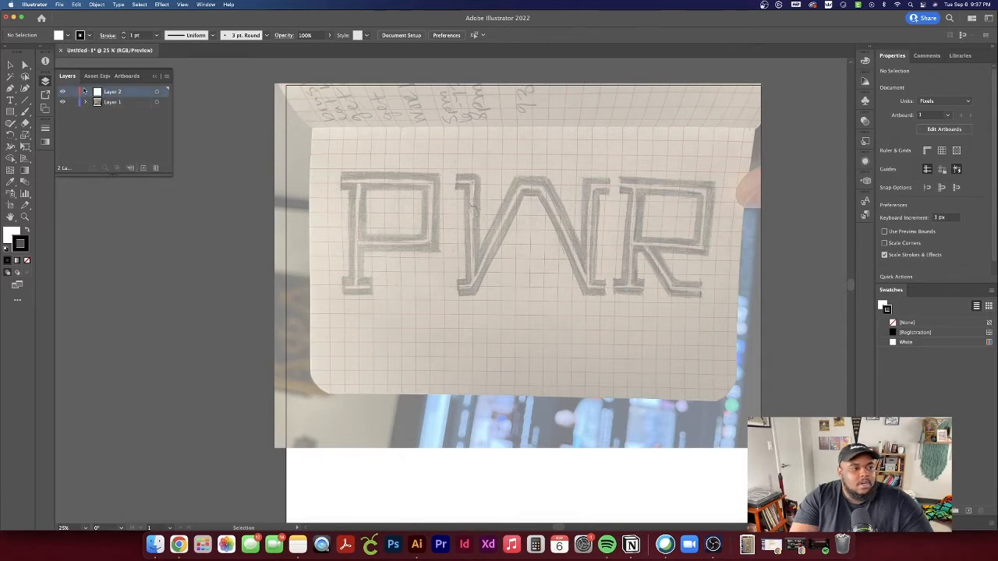
left_click(45, 81)
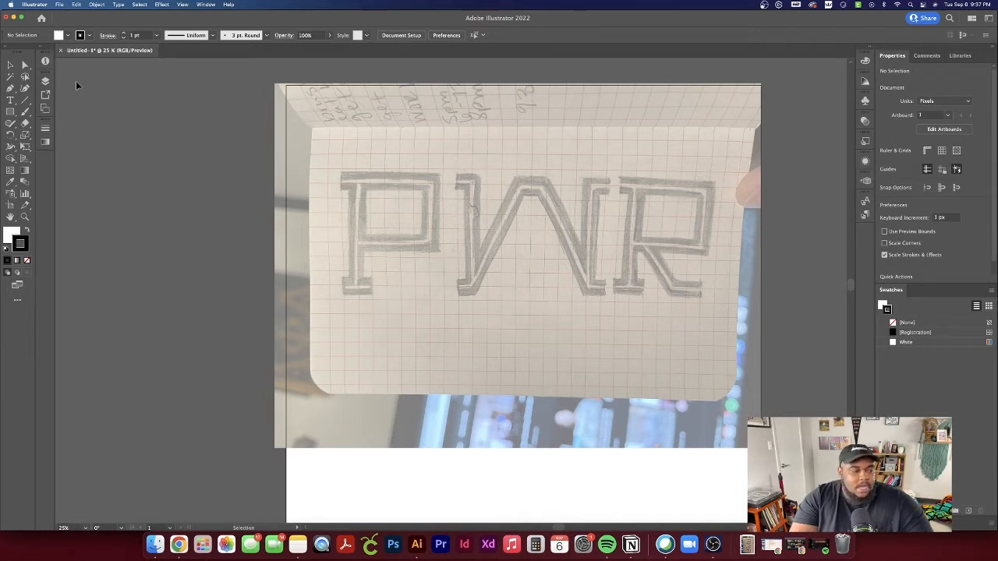
- Draw a straight horizontal path about 2615 px long along the top of the PWR letters with the Pen tool, no fill and black stroke
left_click(11, 89)
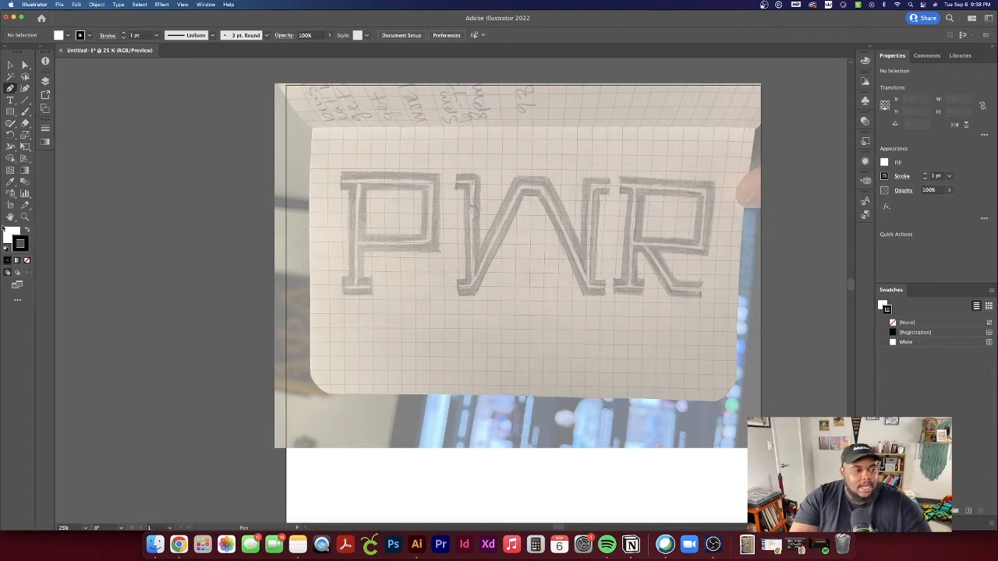
left_click(8, 238)
left_click(28, 261)
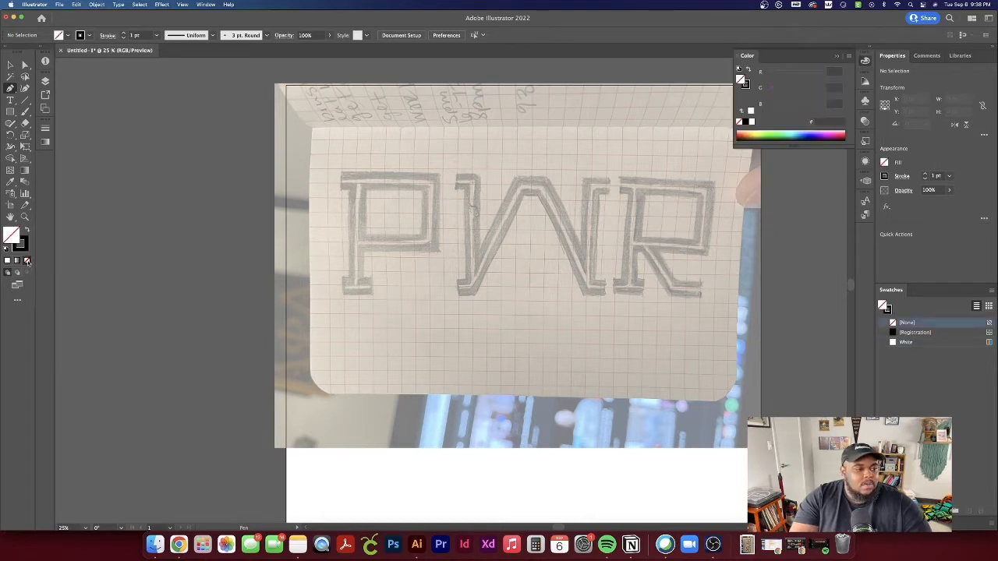
left_click(24, 244)
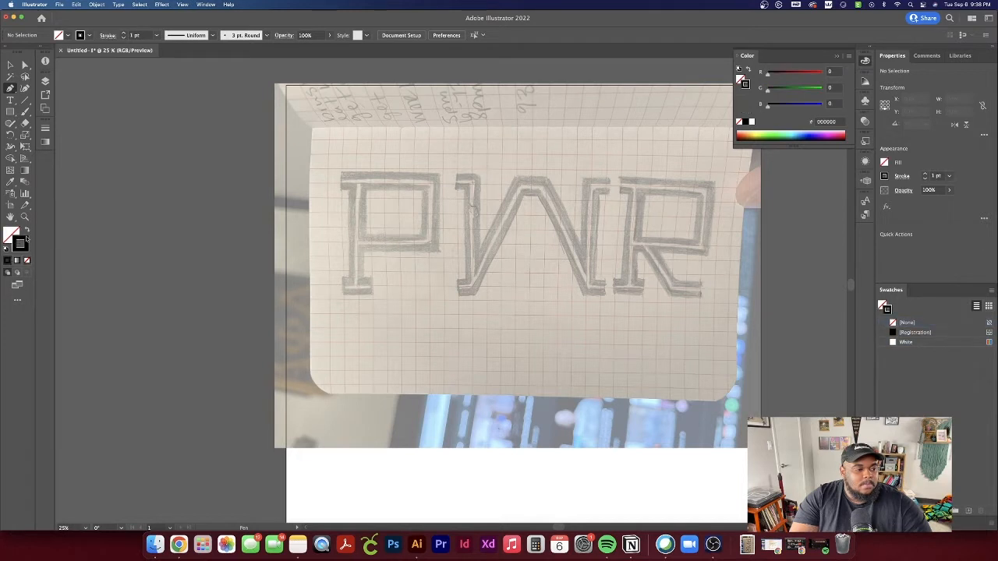
left_click(341, 171)
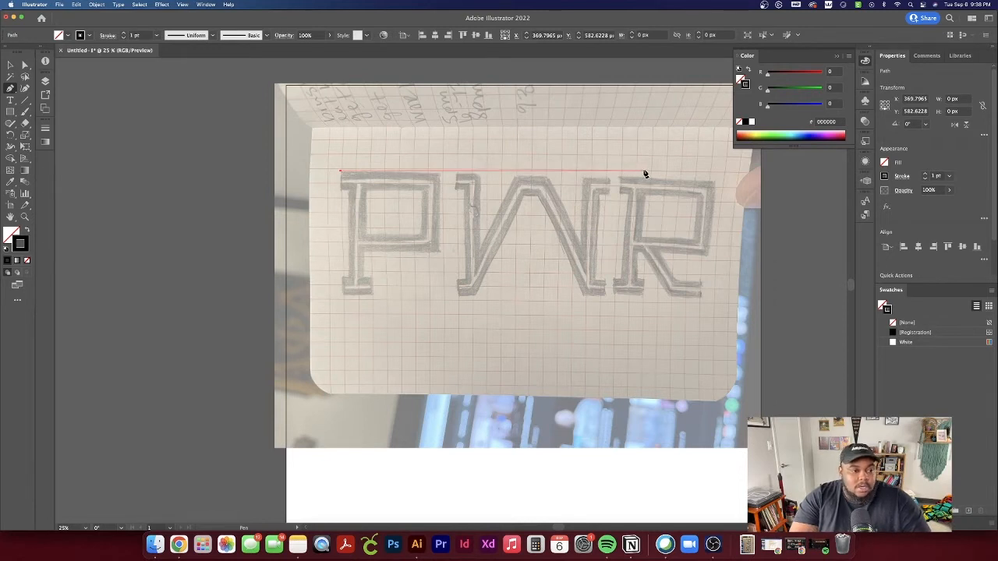
left_click(724, 171)
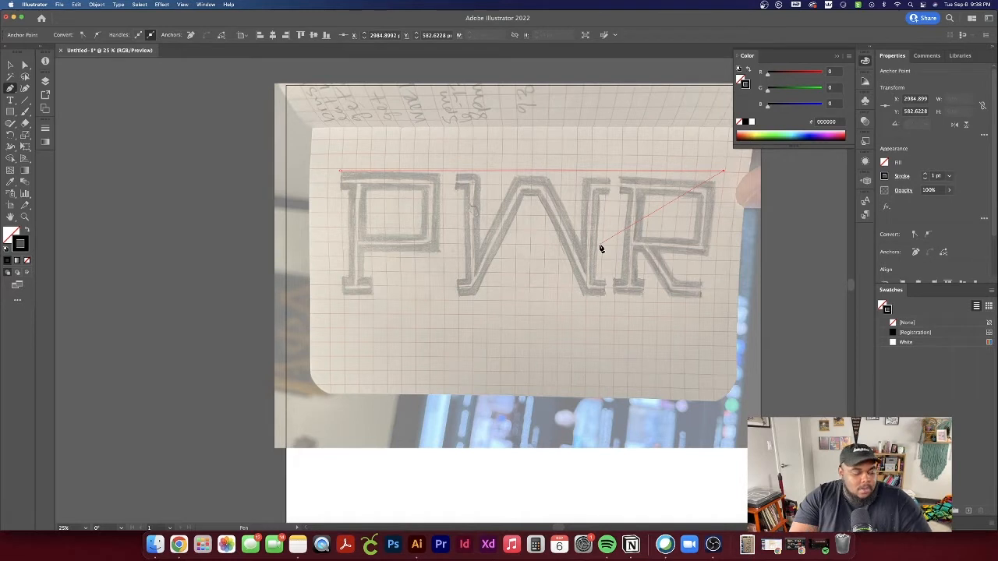
key("v")
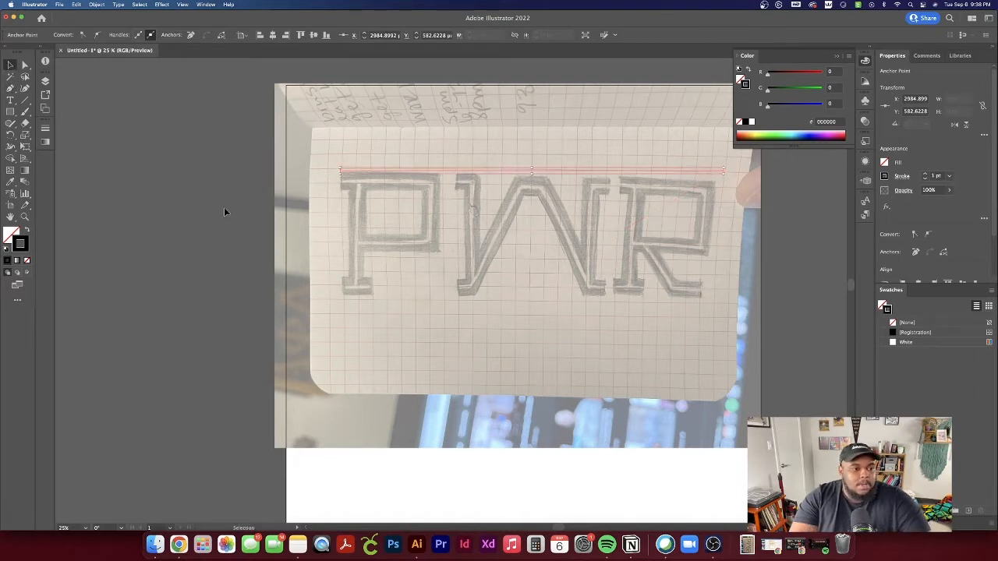
- Give the horizontal line a magenta FF06C4 stroke with a weight of 3 pt
left_click(223, 211)
left_click(479, 171)
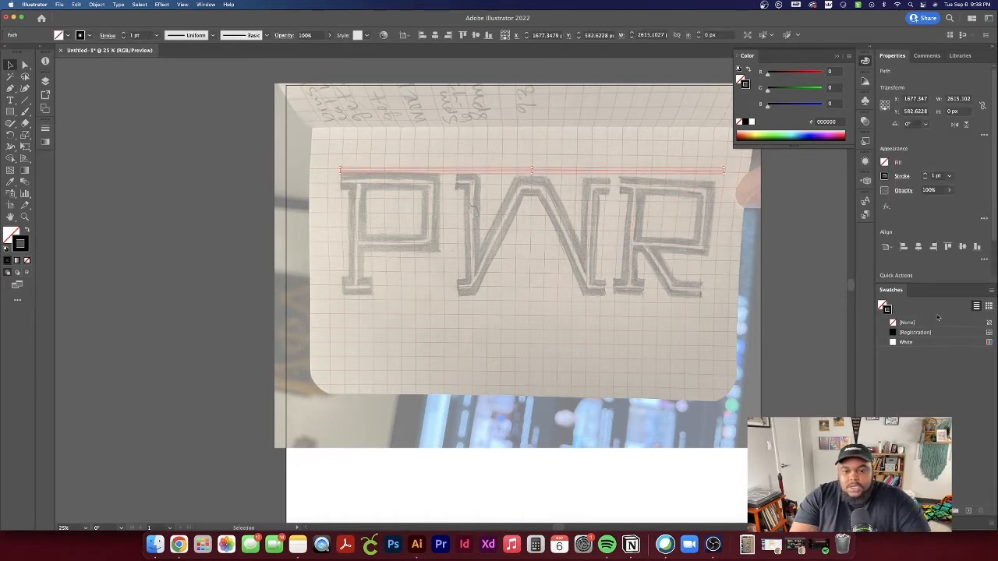
double_click(889, 311)
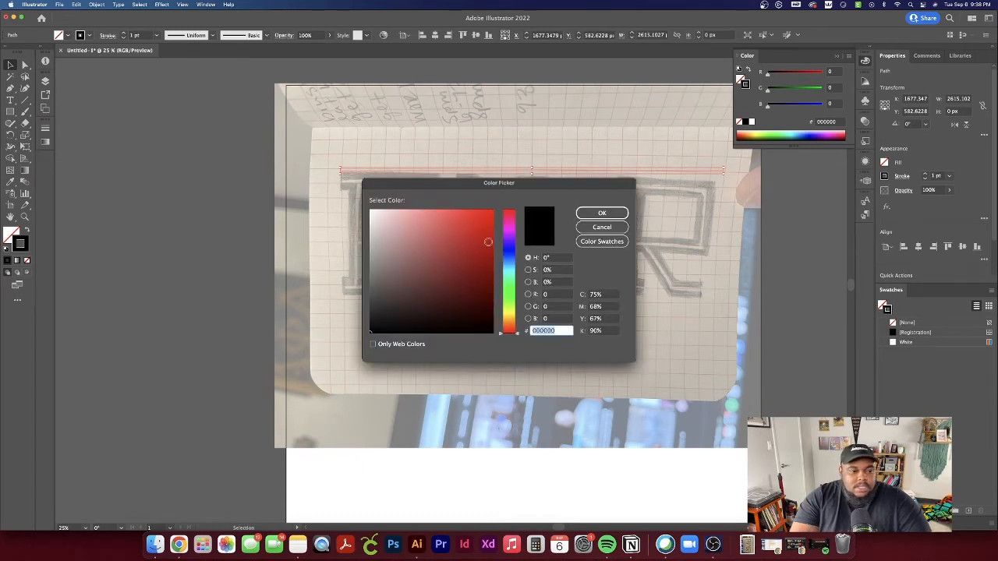
left_click(509, 226)
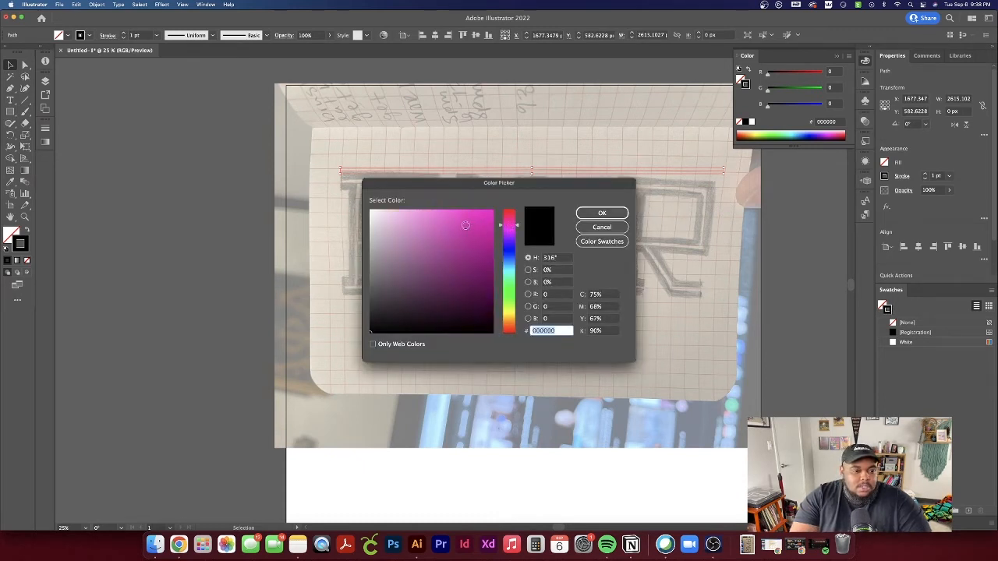
left_click(487, 206)
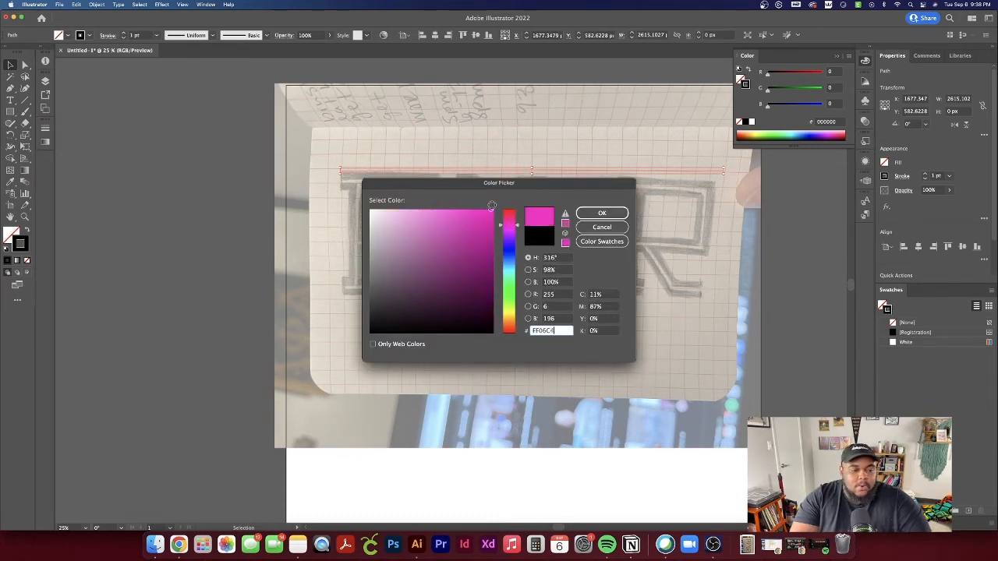
left_click(602, 213)
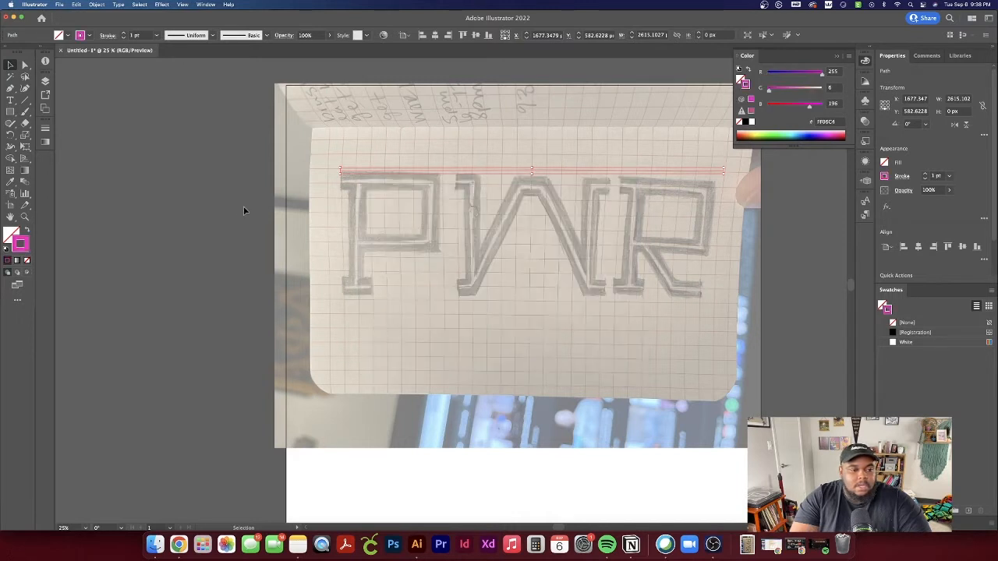
left_click(926, 175)
left_click(350, 188)
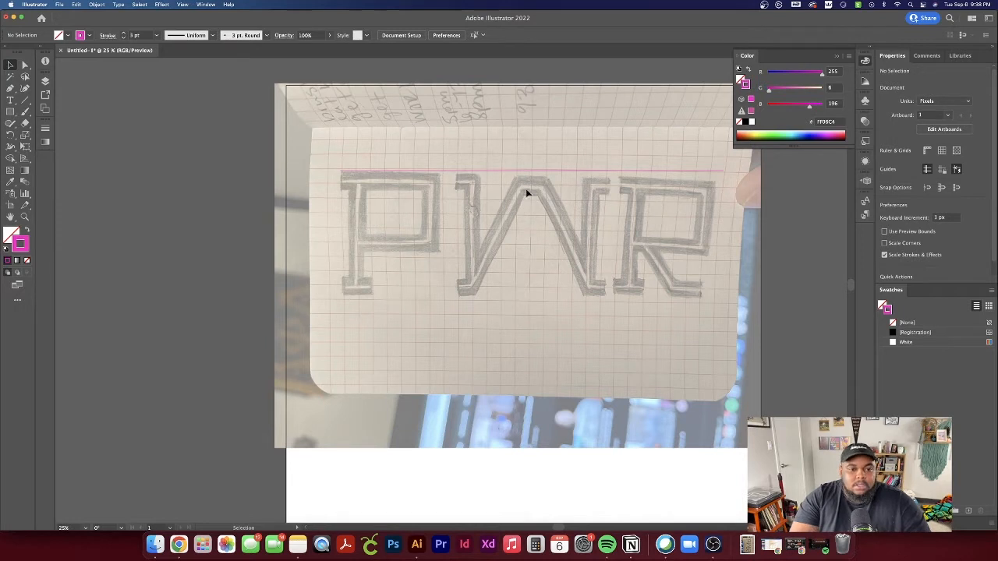
- Move the magenta line slightly down so it meets the top edge of the P
scroll(529, 184, "up", 1)
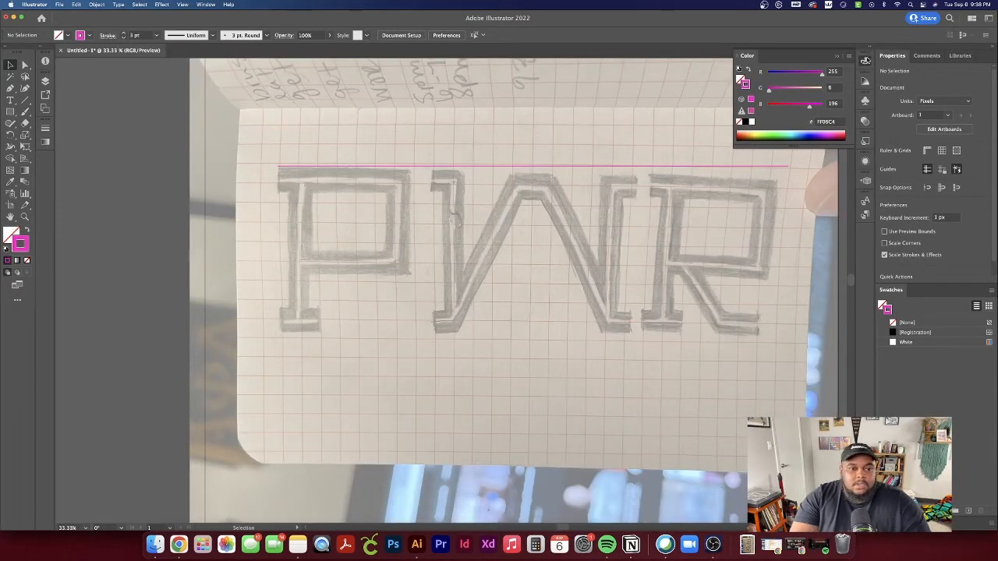
left_click(864, 62)
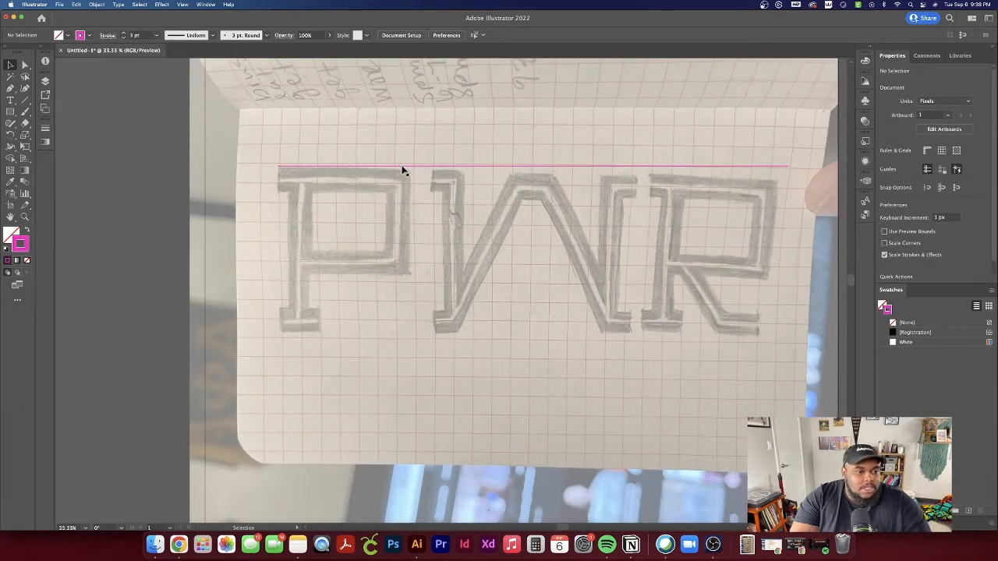
left_click_drag(402, 167, 403, 169)
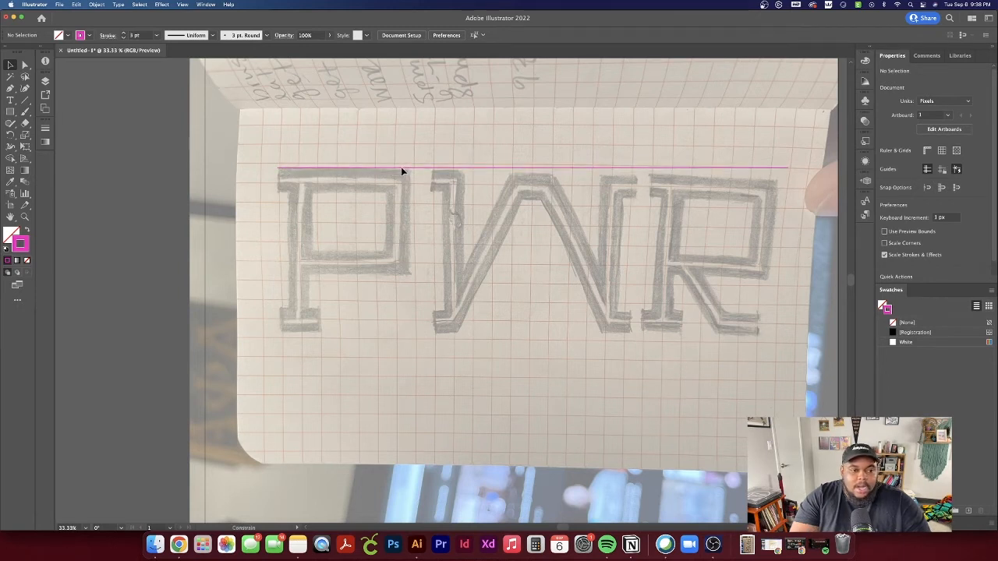
left_click(401, 168)
left_click(418, 234)
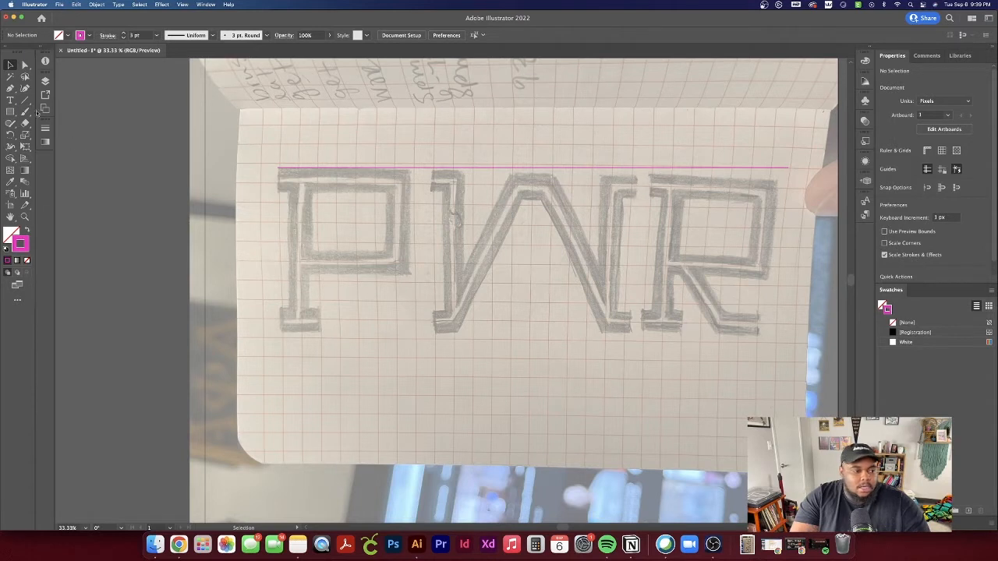
- Duplicate the magenta line straight down by about 52 px onto the lettering's upper strokes
left_click(413, 167)
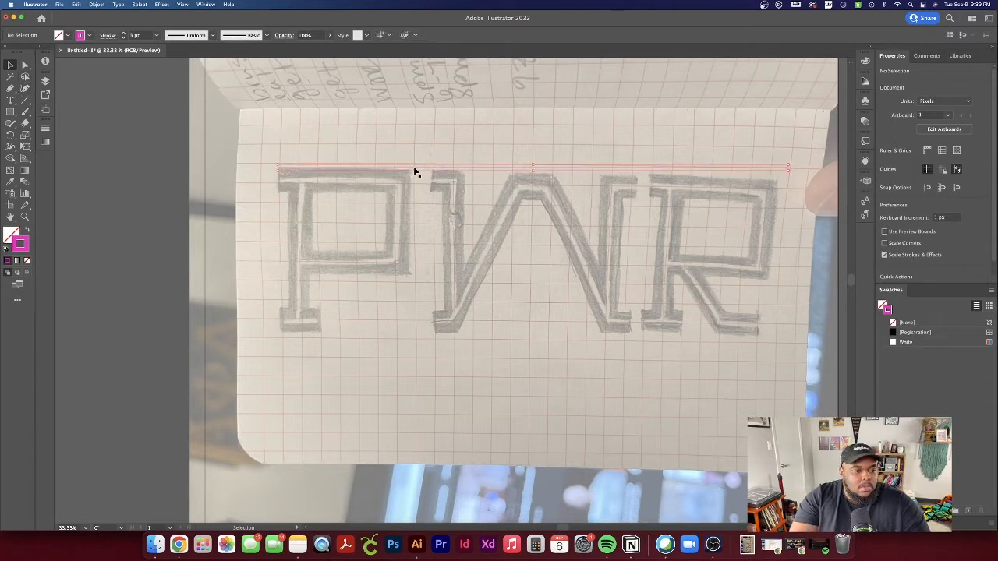
left_click_drag(413, 167, 457, 184)
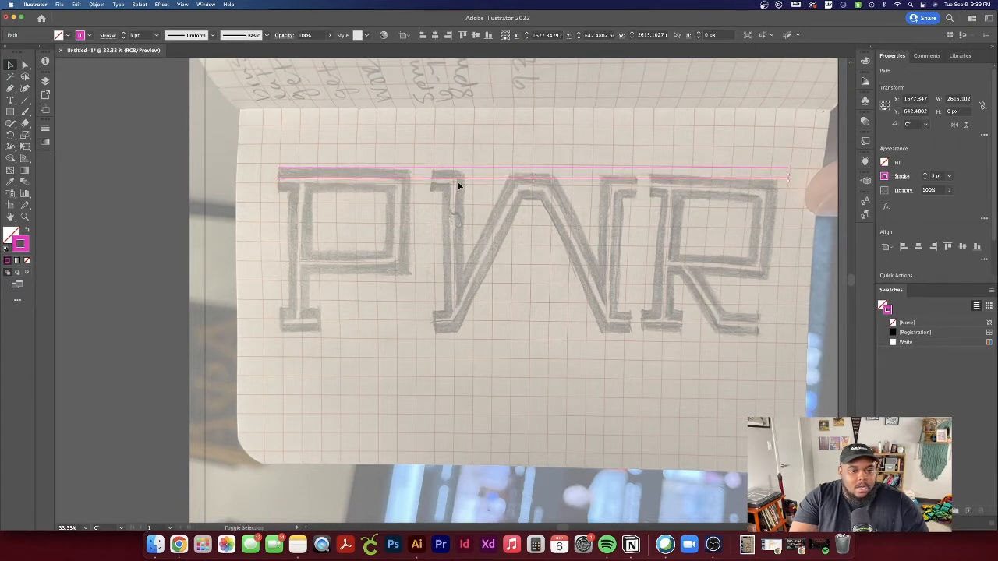
left_click(543, 151)
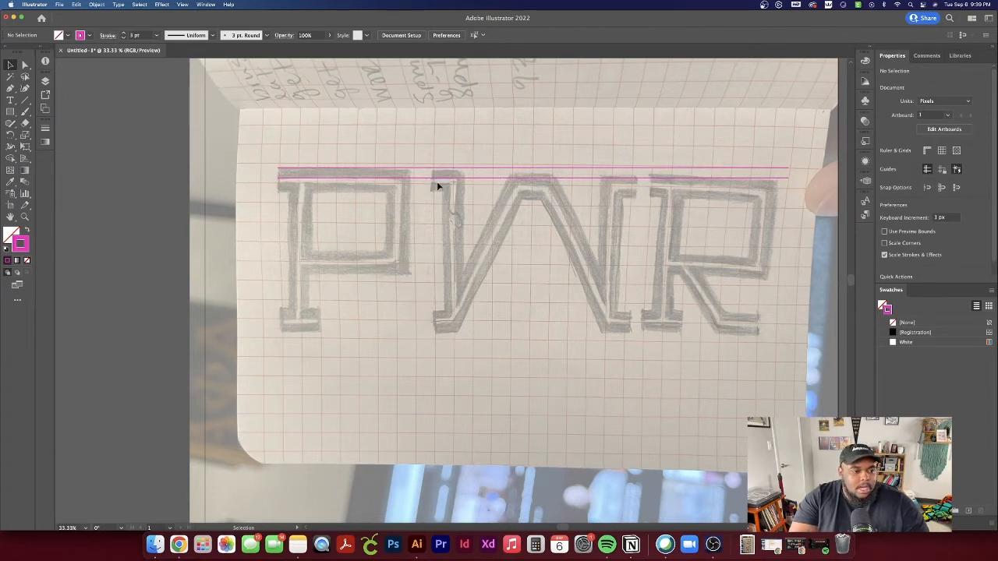
- Duplicate the pair of magenta lines about 84 px lower to mark the lower part of the letters' top strokes
left_click(474, 182)
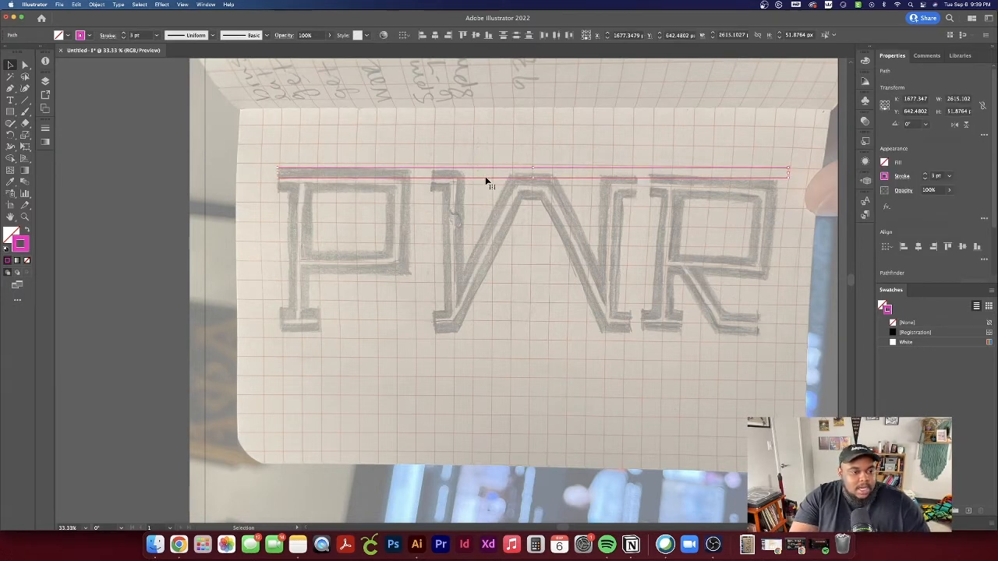
left_click_drag(486, 182, 484, 196)
left_click(410, 138)
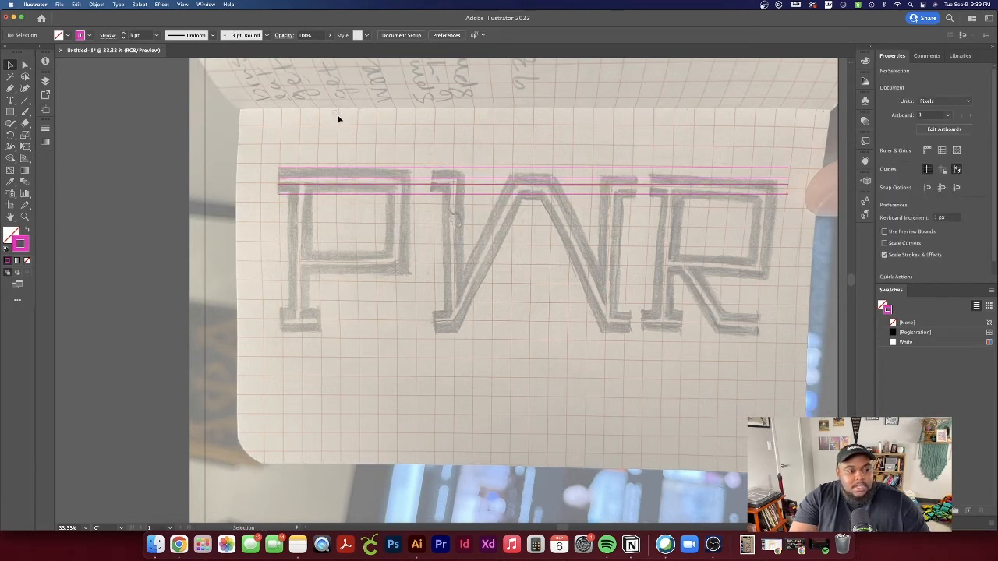
- Copy all four magenta lines about 431 px straight down onto the crossbars of the P and R
left_click_drag(337, 116, 432, 238)
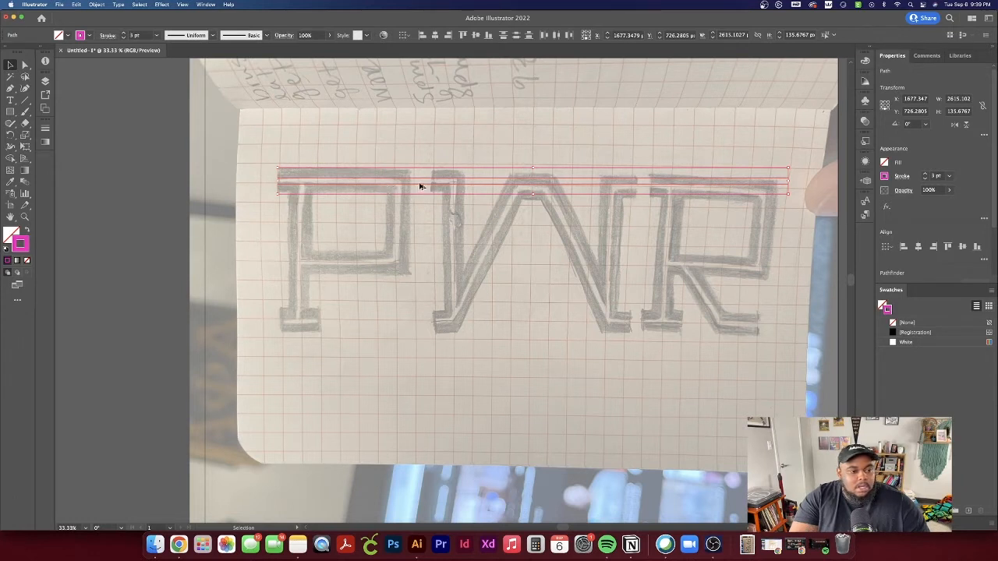
left_click_drag(420, 188, 417, 266)
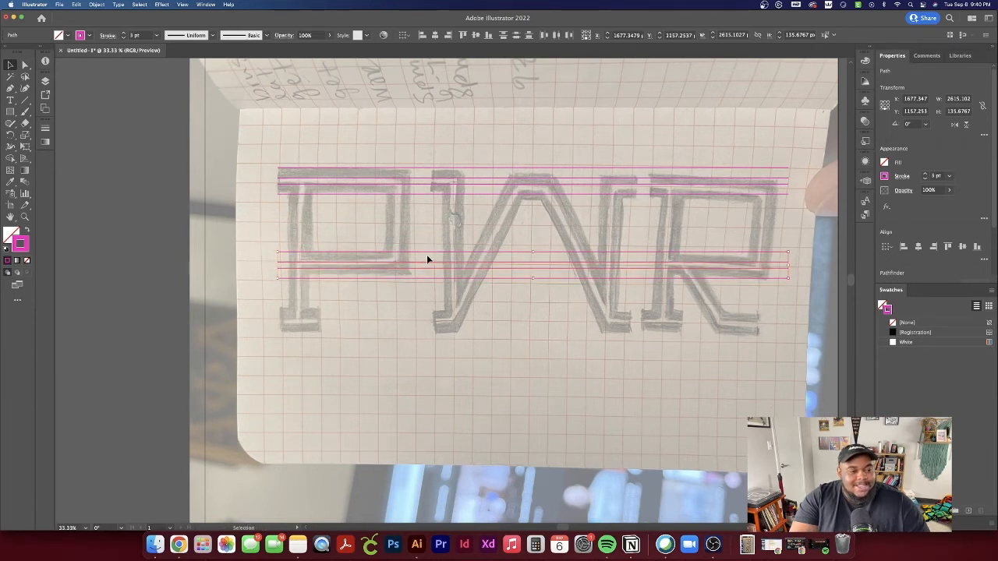
- Copy the set of four magenta lines about 289 px straight down from the crossbars onto the letters' bottom serifs
left_click_drag(423, 262, 419, 320)
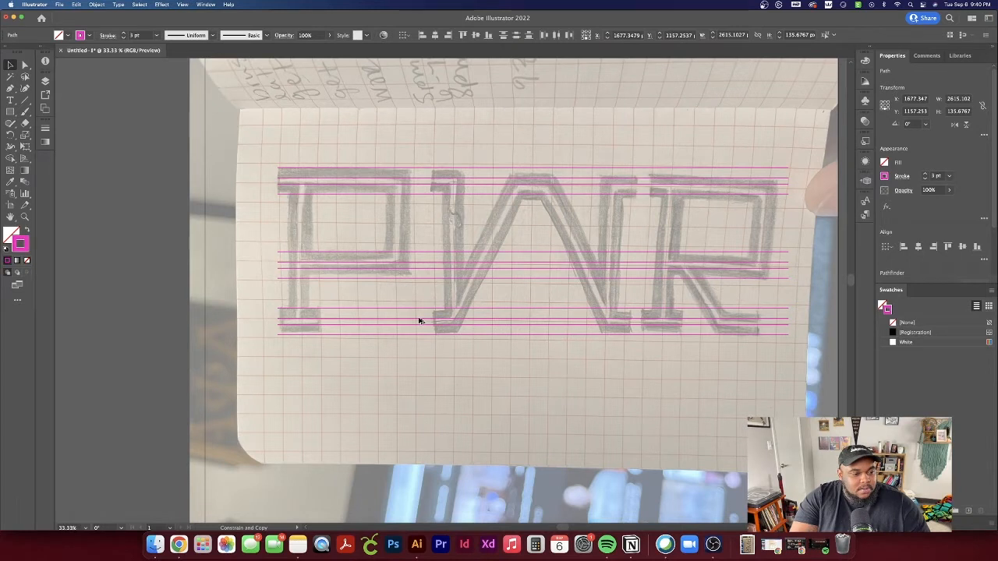
left_click_drag(420, 320, 418, 318)
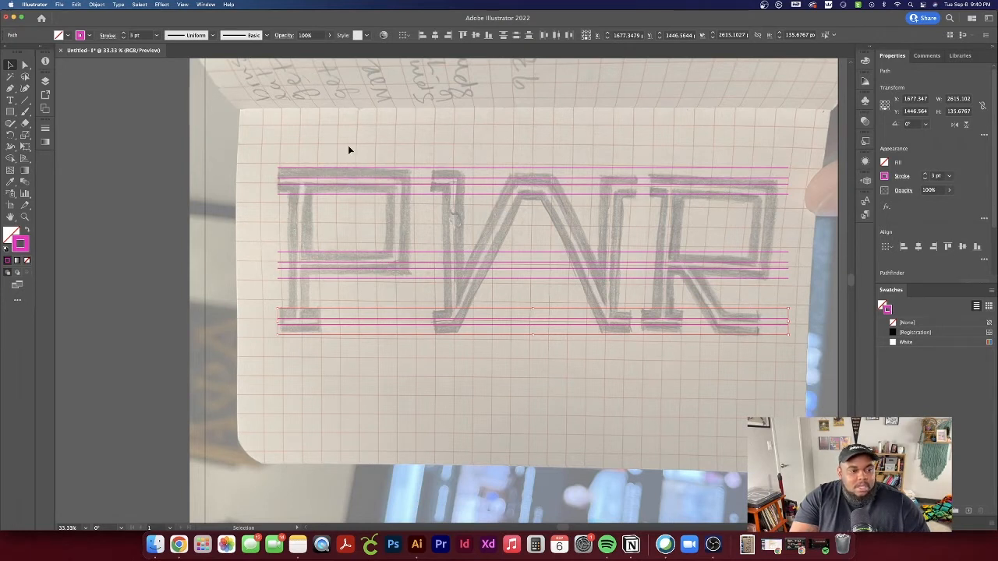
- Copy the topmost set of four magenta lines into the space below the lettering and rotate the copy 90° to vertical
left_click_drag(345, 224, 346, 218)
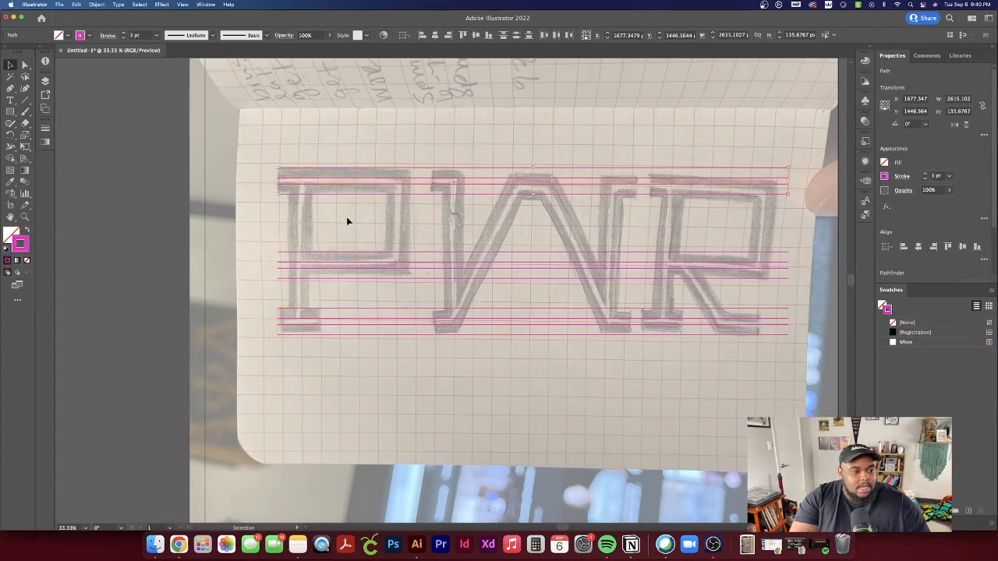
left_click_drag(596, 198, 585, 405)
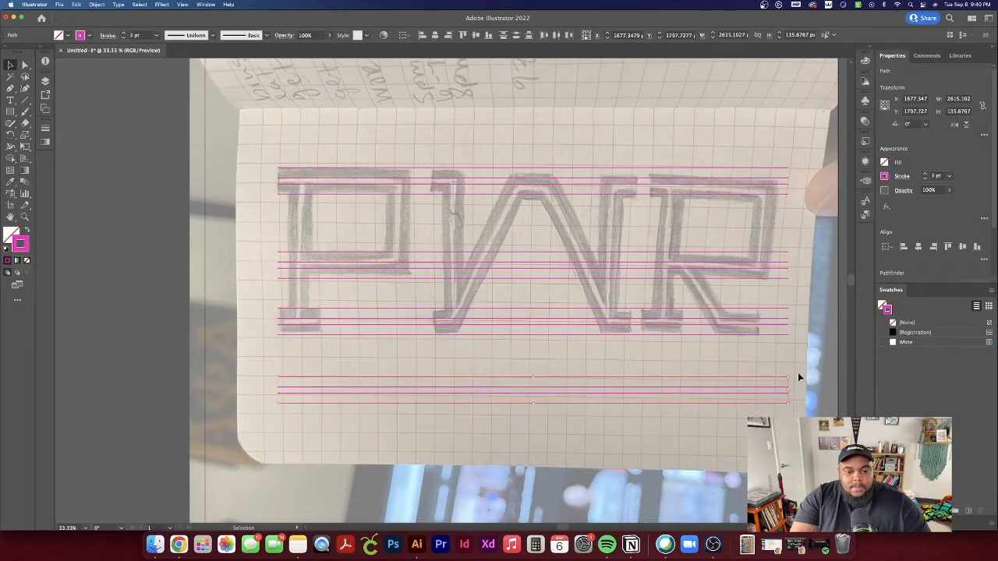
left_click_drag(798, 377, 526, 227)
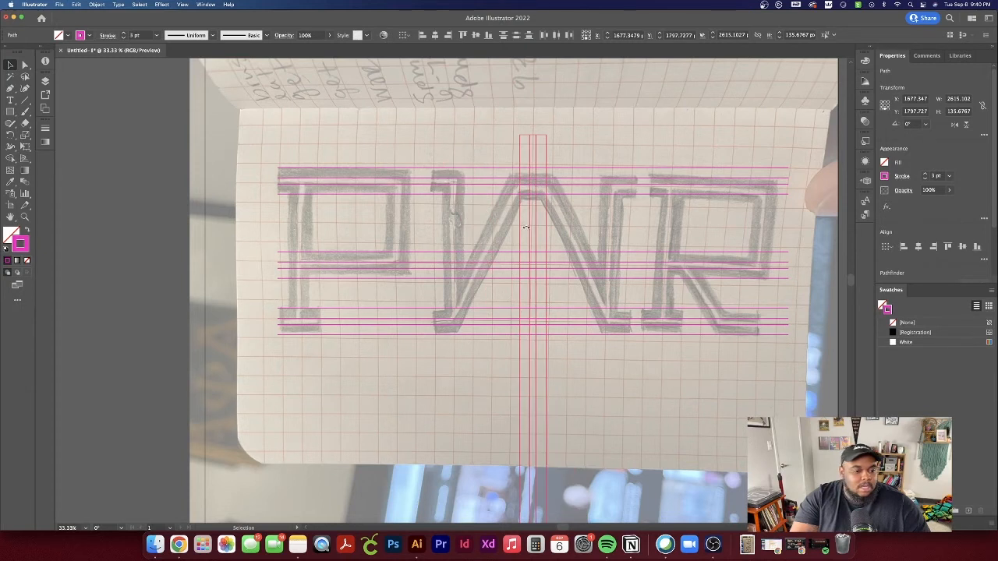
- Move the vertical line set onto the P's stem and copy it about 485 px right onto the bowl's outer stroke
left_click_drag(548, 361, 316, 276)
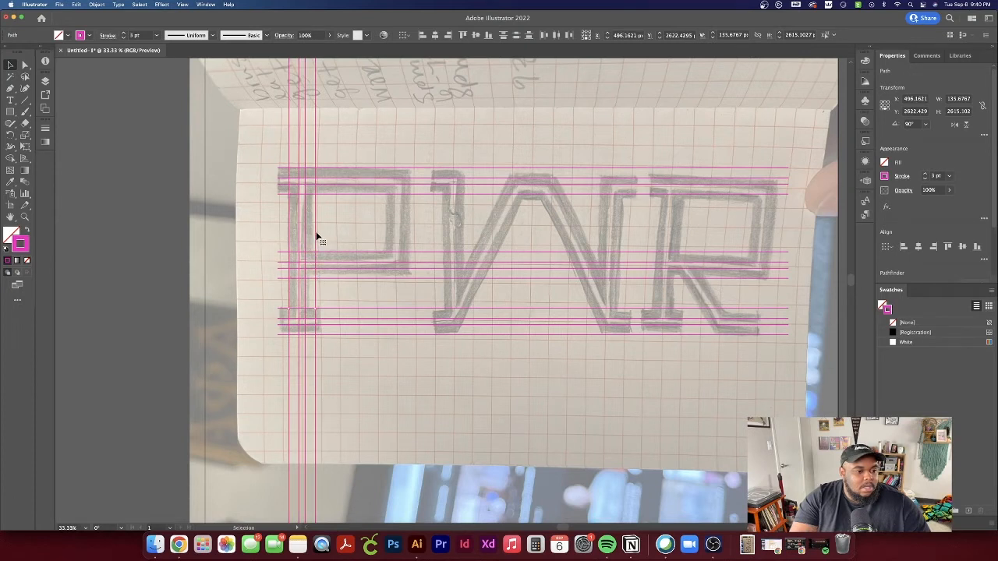
left_click_drag(319, 234, 411, 236)
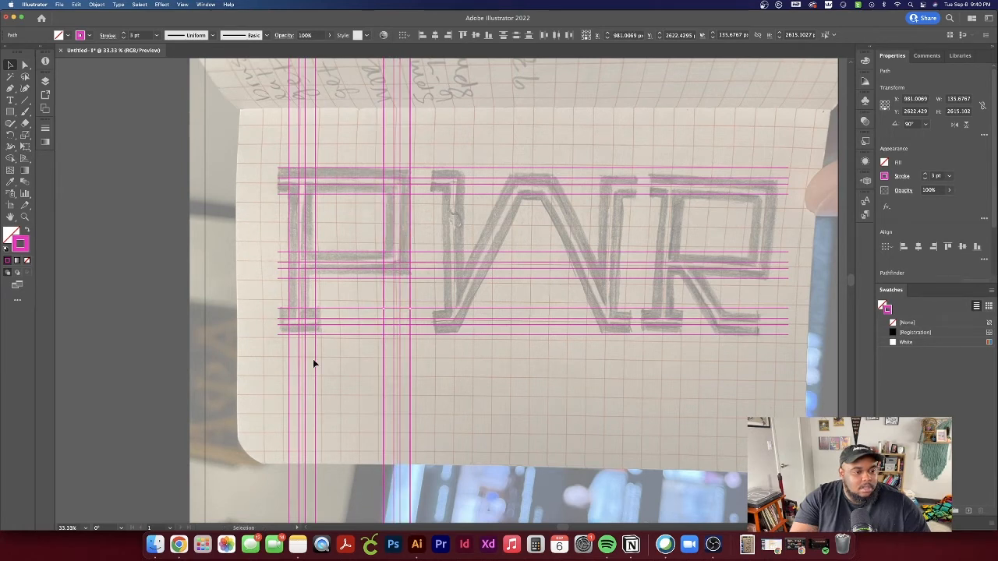
left_click(340, 374)
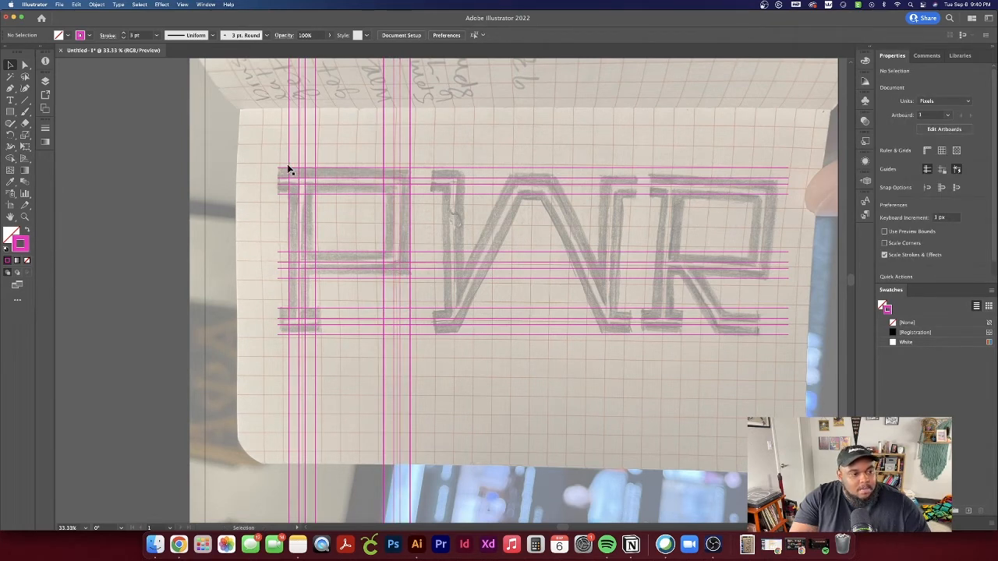
- Try adding a vertical line on each side of the P's stem lines to mark the serif ends
left_click(289, 231)
left_click_drag(290, 231, 327, 238)
left_click(514, 371)
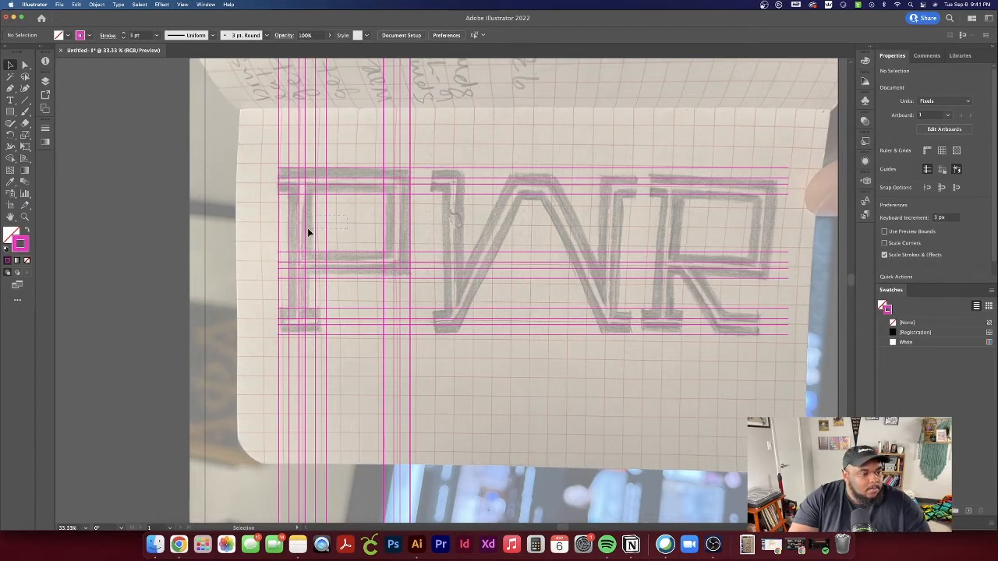
left_click_drag(308, 228, 295, 229)
left_click(344, 226)
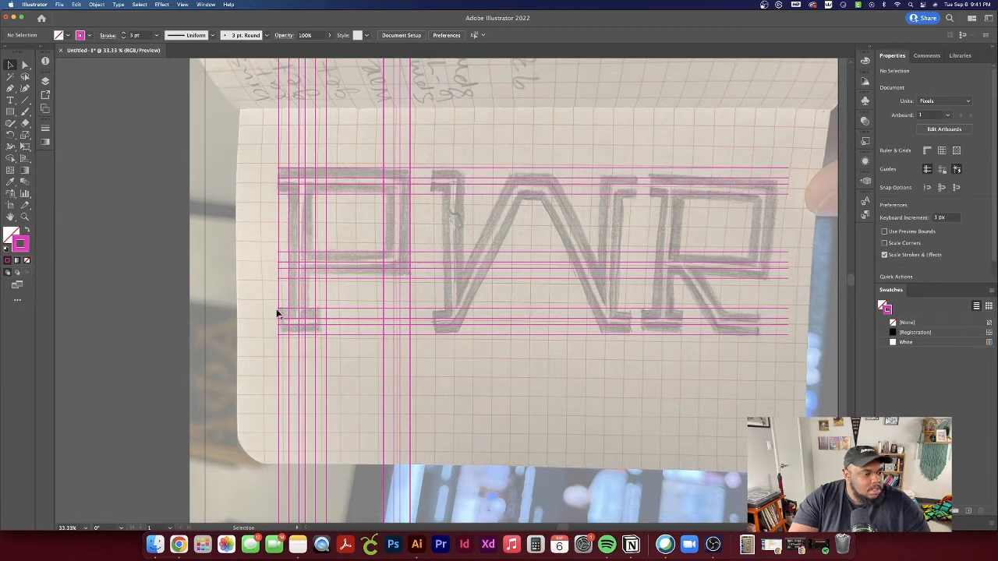
- Delete the two outermost vertical lines on either side of the P's stem
scroll(247, 313, "up", 2)
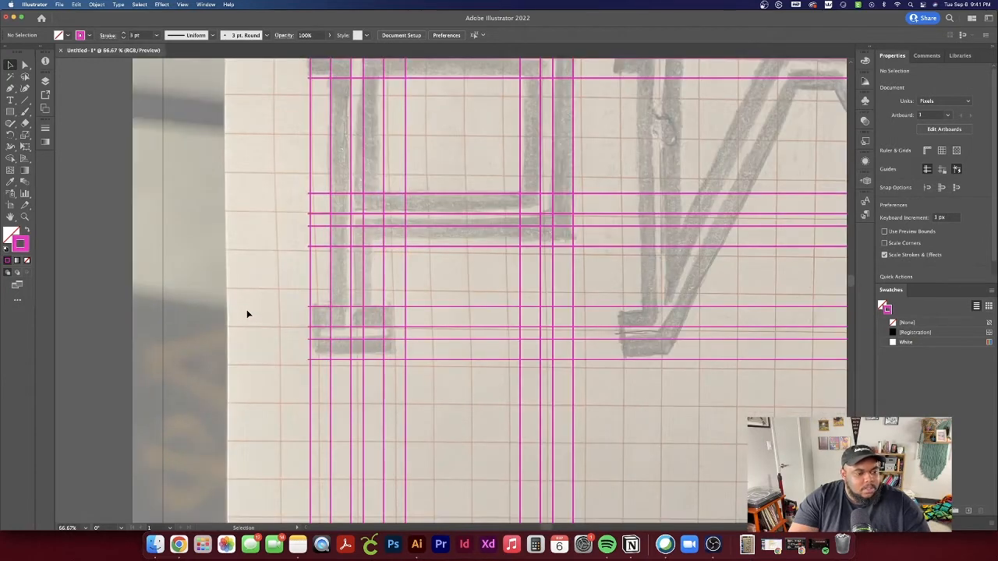
scroll(247, 311, "down", 1)
scroll(247, 310, "up", 1)
scroll(285, 314, "up", 3)
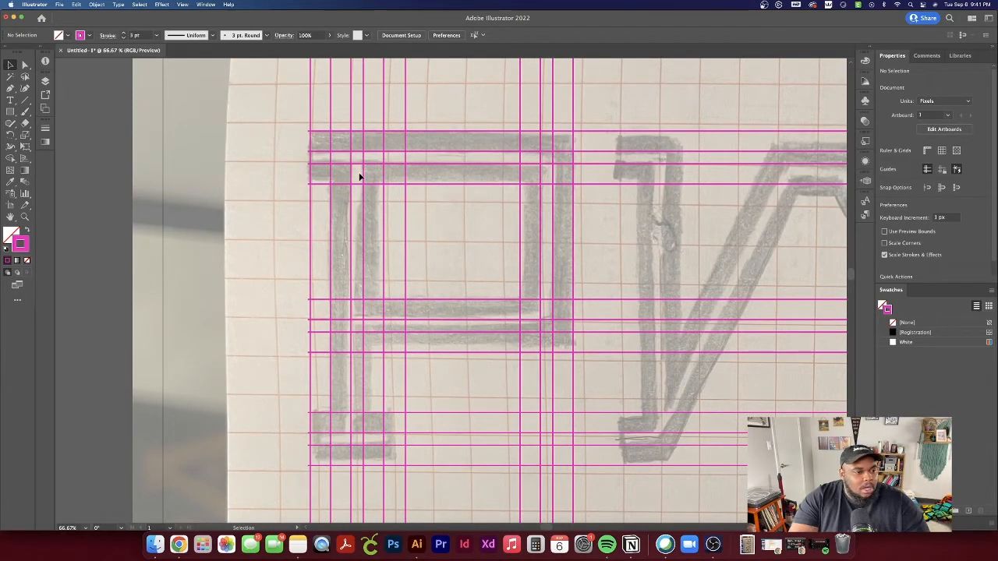
left_click(310, 222)
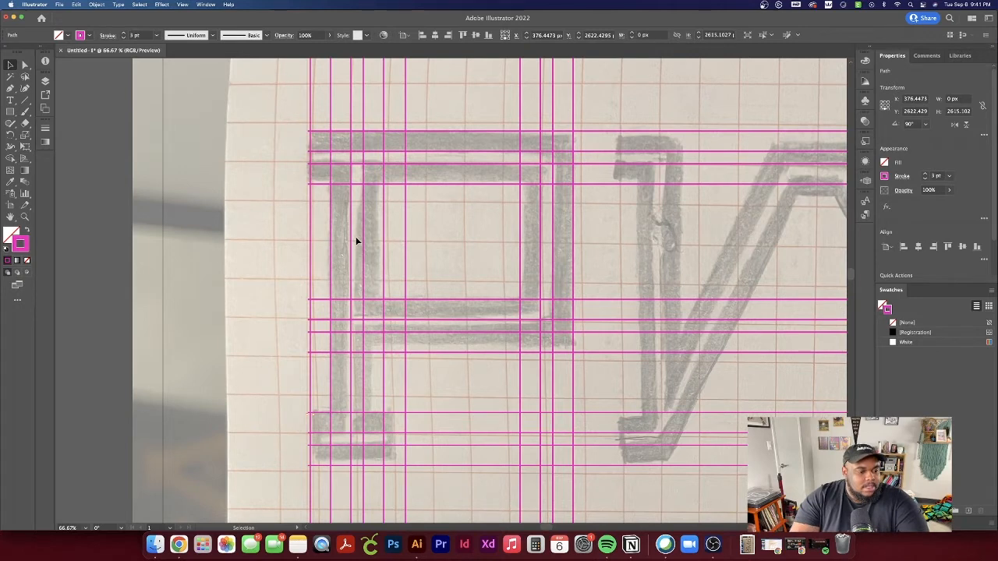
key("BackSpace")
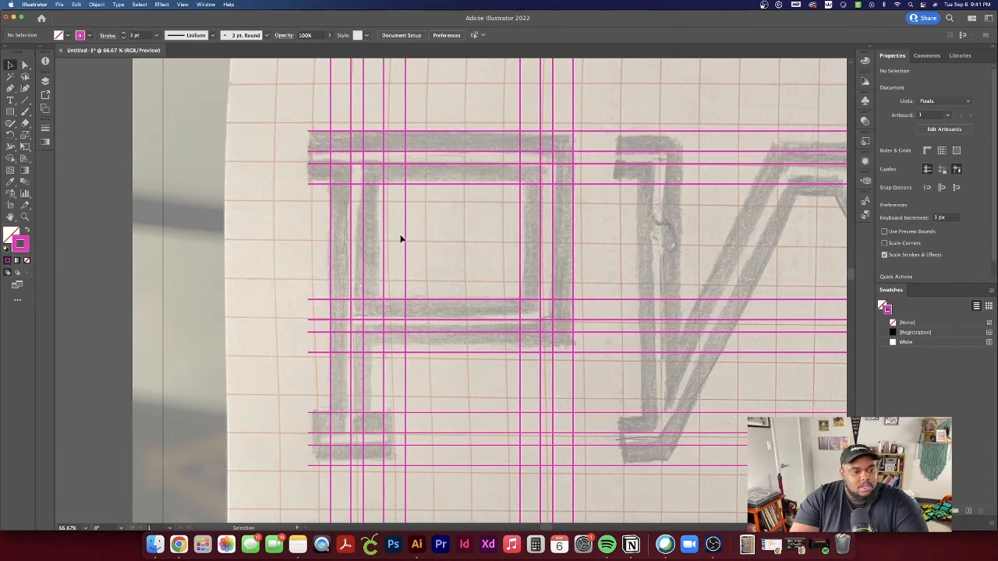
left_click(406, 234)
key("BackSpace")
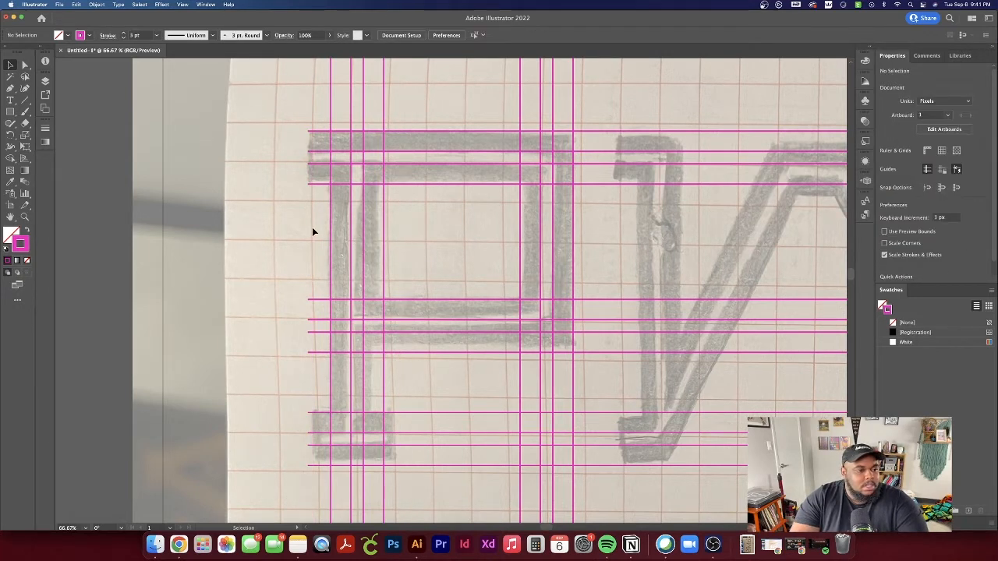
- Copy the stem's left pair of vertical lines about 52 px left and its right pair about 52 px right for the serif ends
left_click(352, 248)
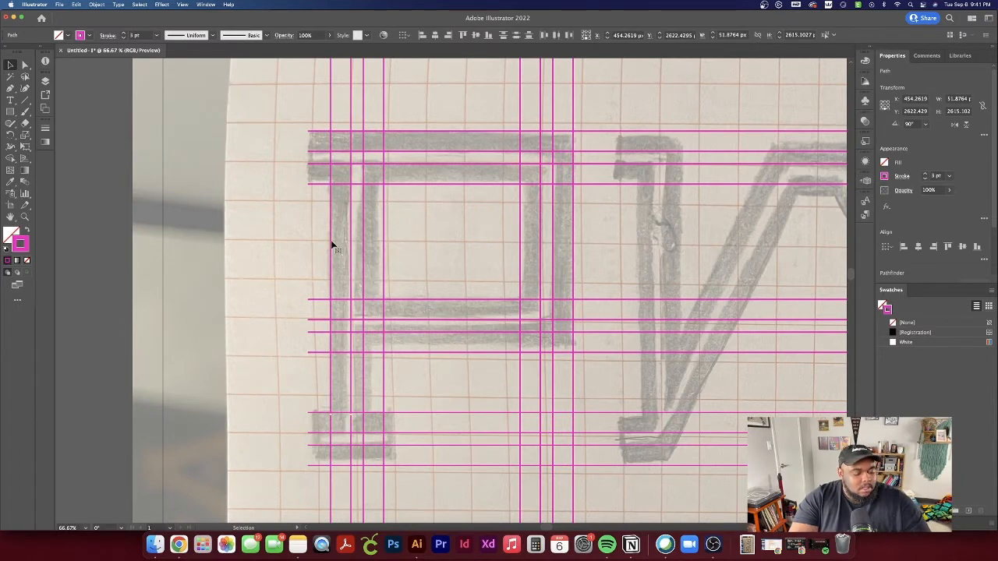
left_click_drag(331, 246, 312, 243)
left_click(432, 241)
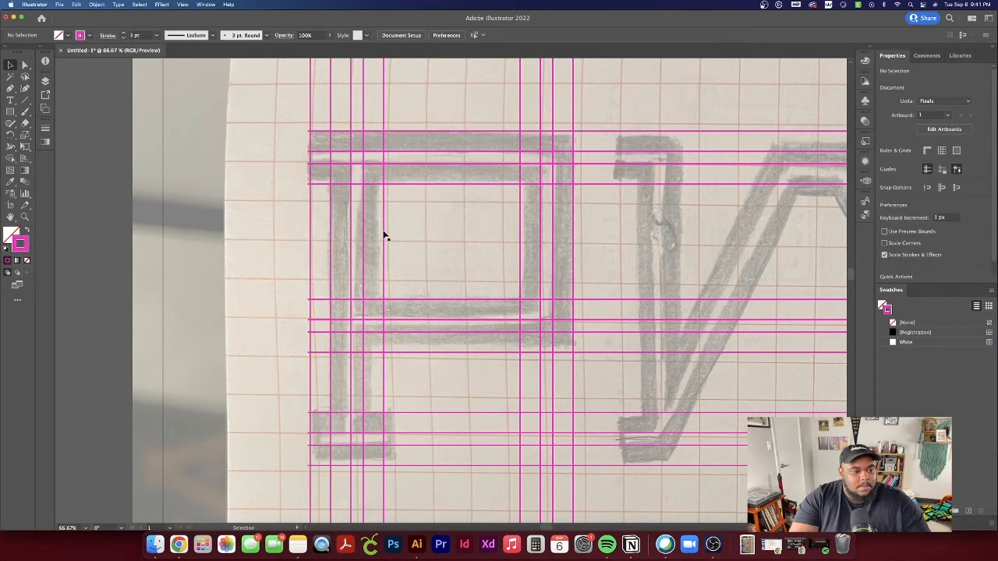
left_click(360, 241)
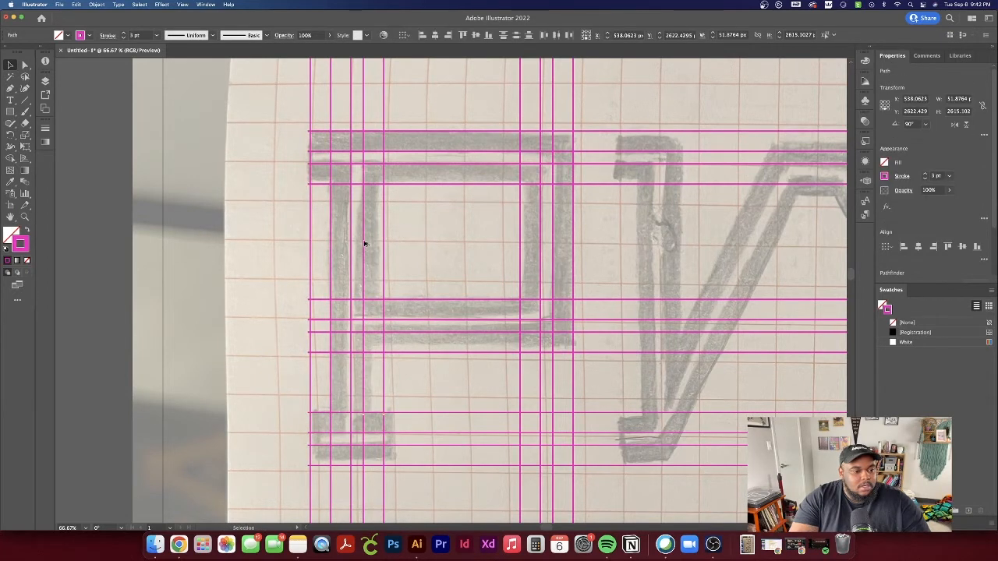
left_click_drag(363, 241, 384, 246)
left_click(432, 224)
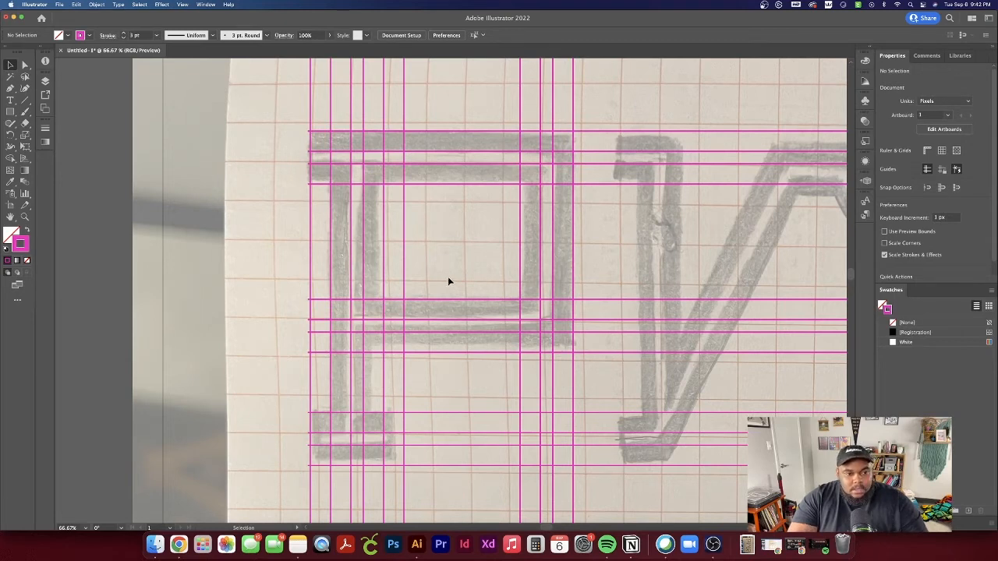
- Select all the horizontal and vertical magenta lines and activate the Shape Builder tool over the P
scroll(434, 275, "down", 2)
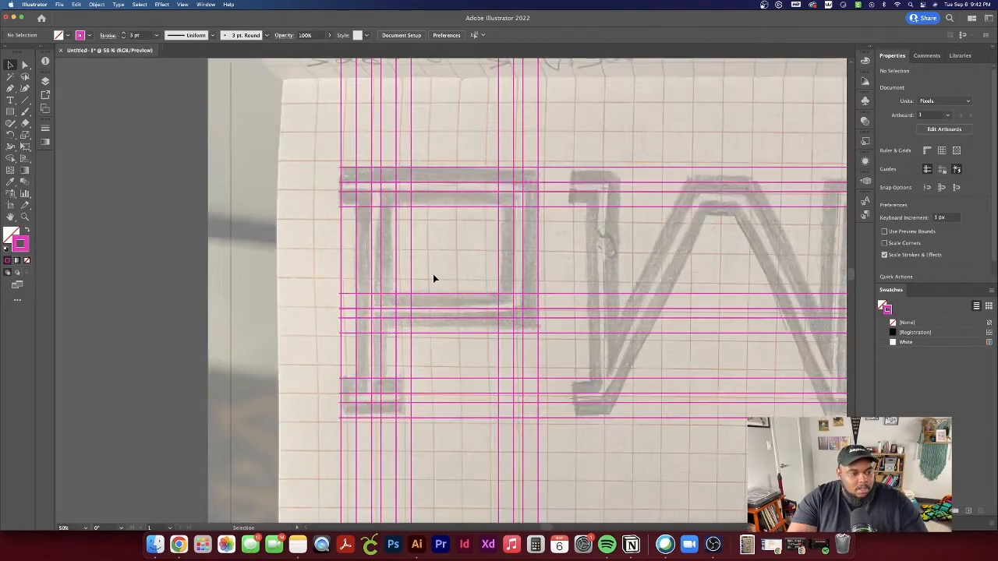
scroll(433, 276, "up", 1)
scroll(435, 278, "up", 2)
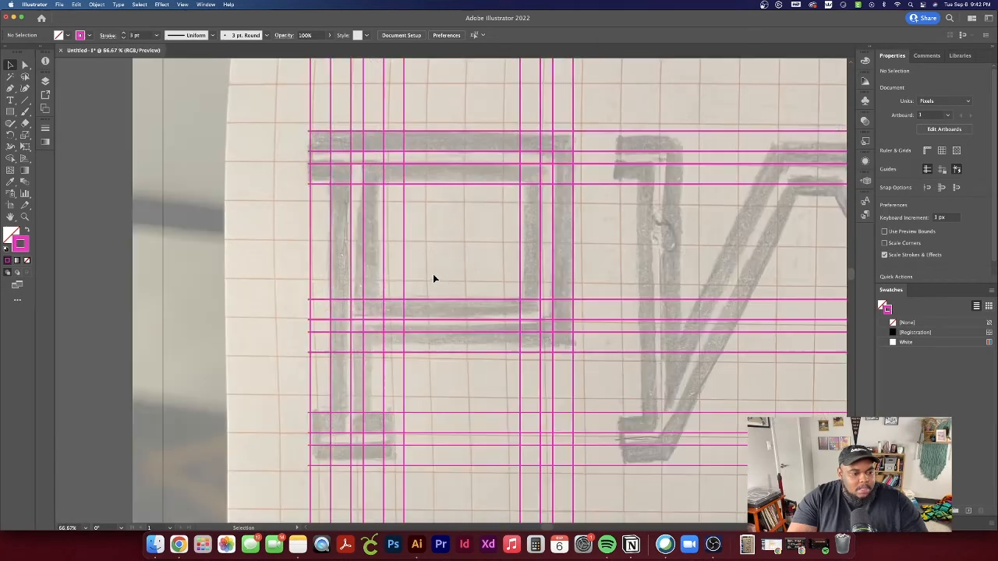
scroll(434, 278, "down", 3)
scroll(434, 278, "up", 1)
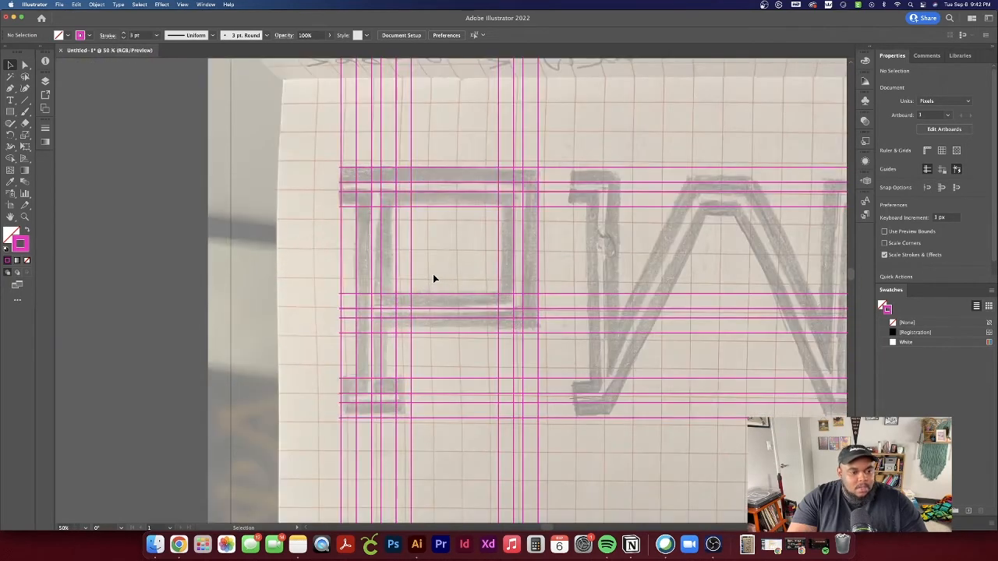
scroll(434, 279, "down", 1)
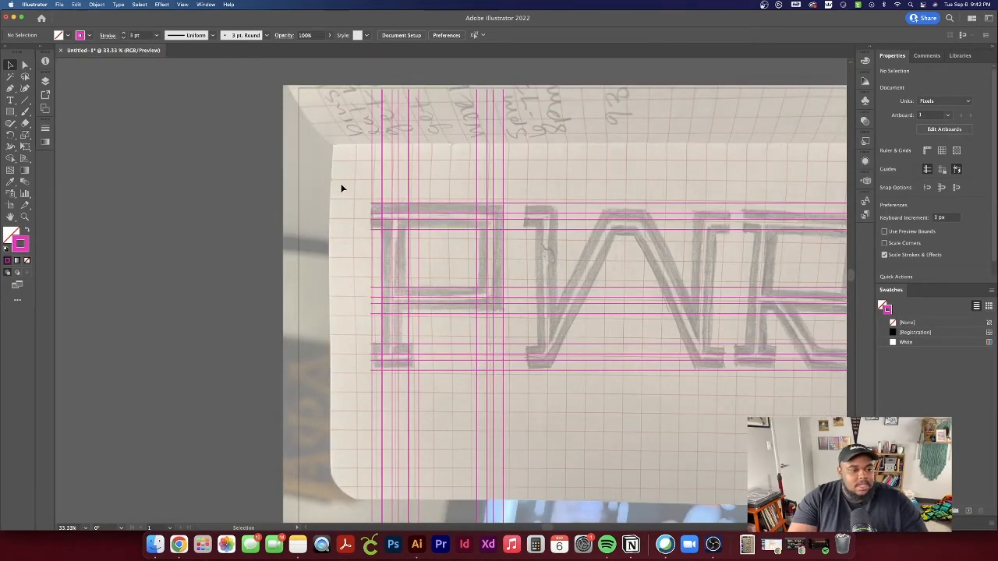
left_click_drag(524, 394, 524, 394)
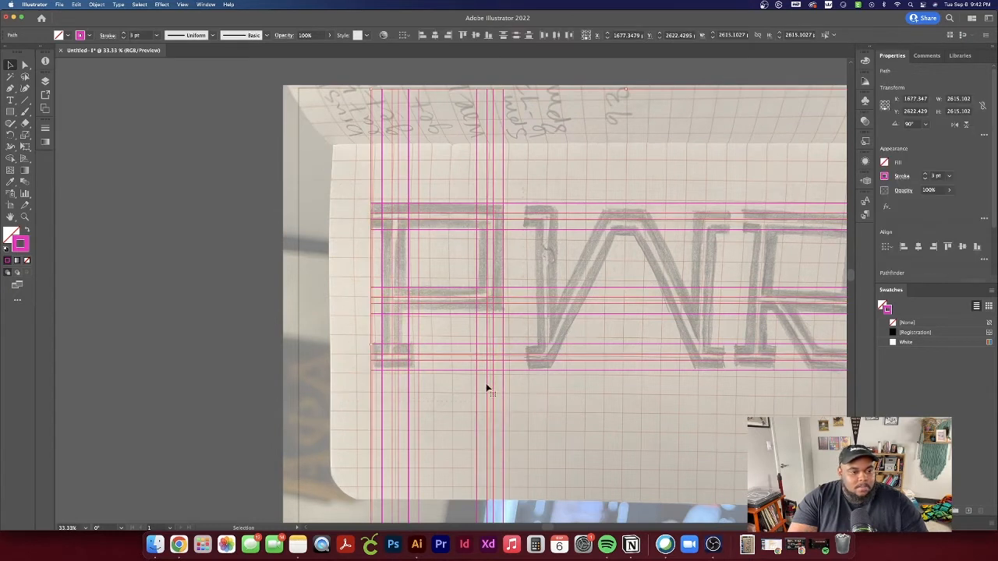
left_click(337, 174)
left_click_drag(337, 174, 530, 390)
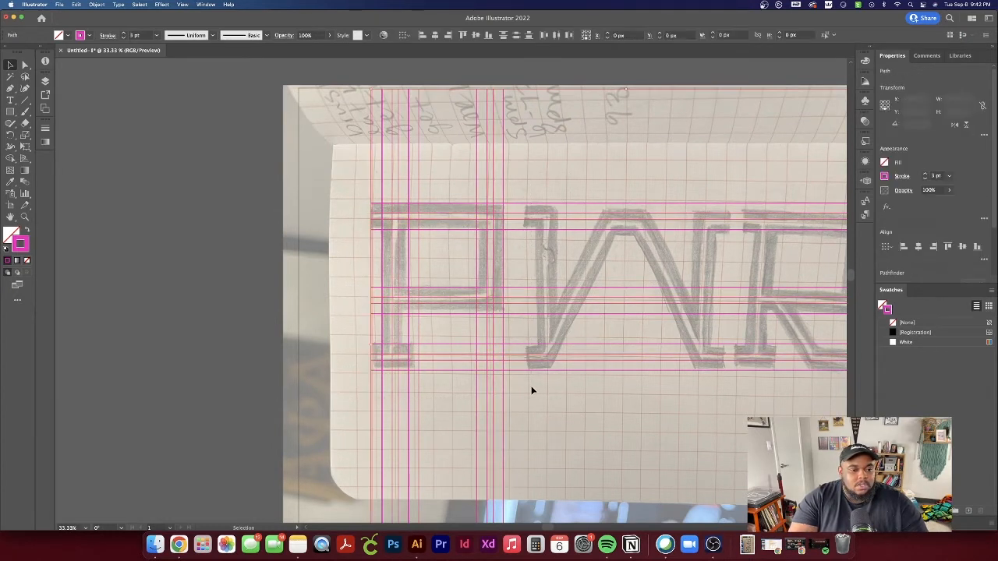
left_click(12, 159)
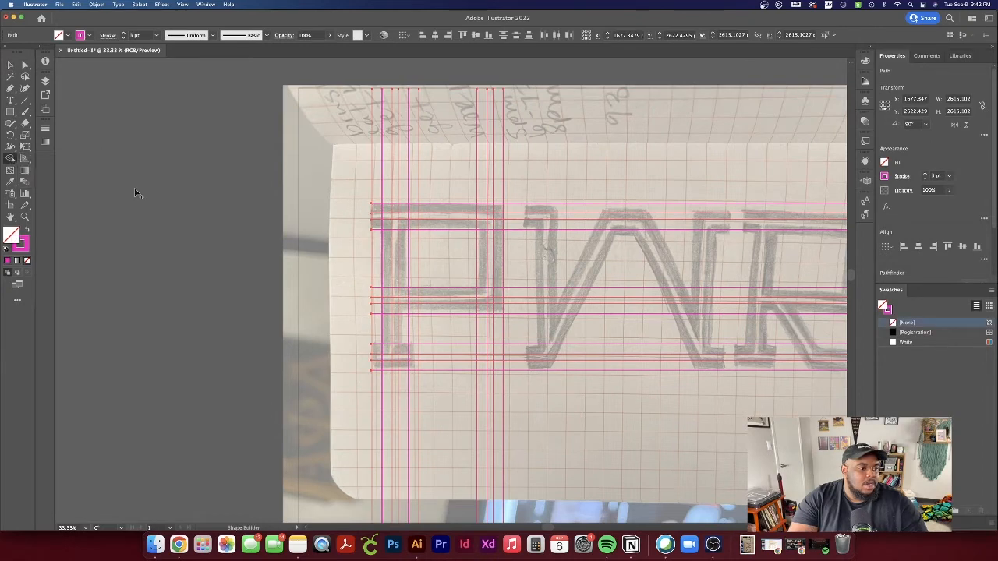
scroll(414, 209, "up", 2)
scroll(414, 209, "down", 1)
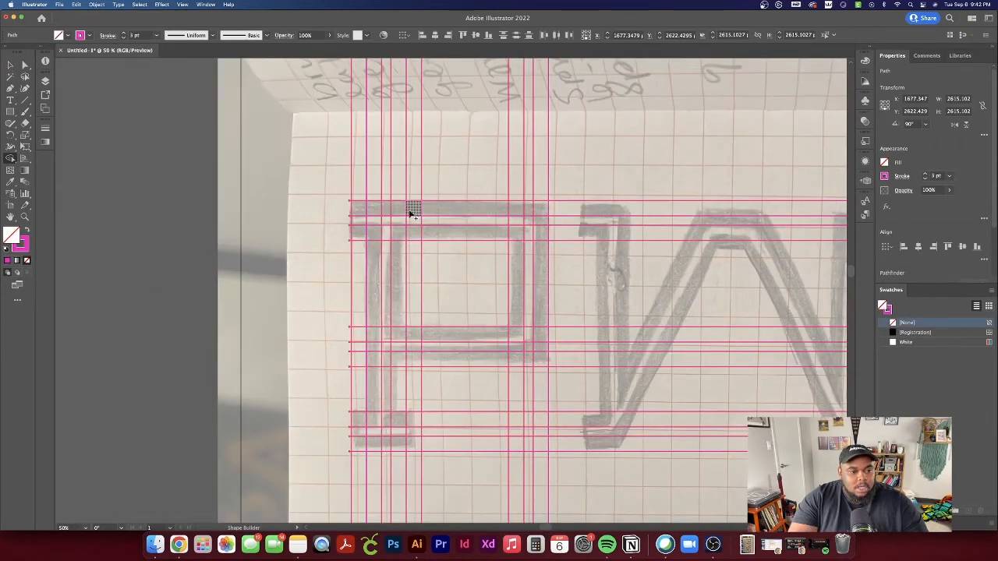
- Try merging the grid regions along the P's outer stroke without a fill, and undo the merge
mouse_move(345, 211)
left_mouse_down()
mouse_move(538, 215)
mouse_move(540, 357)
mouse_move(392, 360)
left_mouse_up()
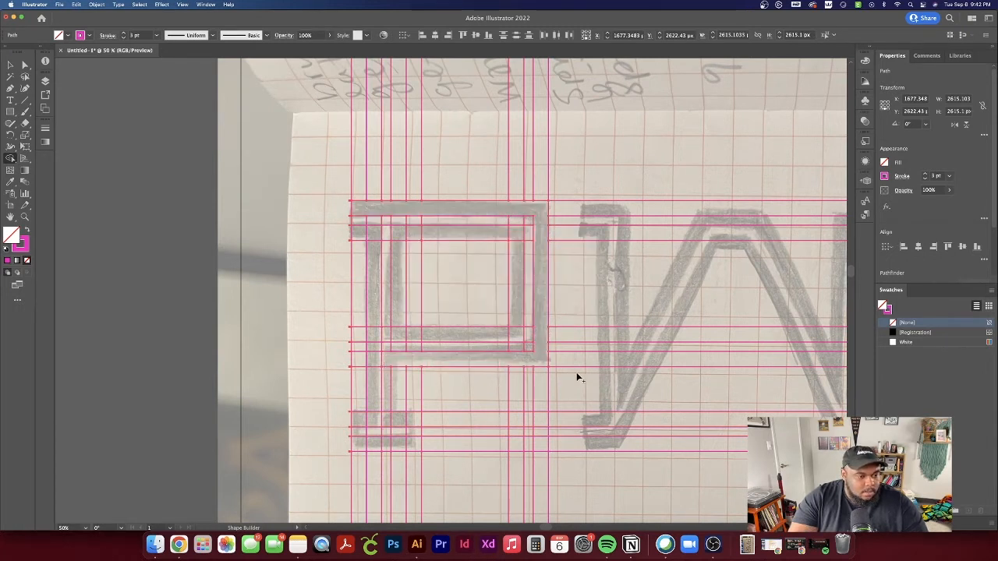
key("super+z")
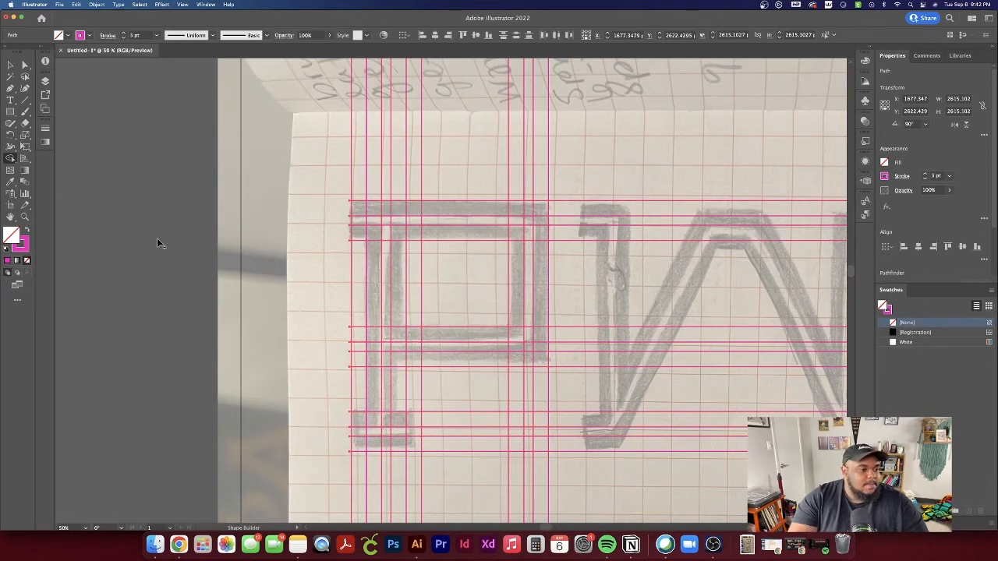
- Set the fill to the black [Registration] swatch and the stroke to [None] for the shapes being built
left_click(914, 332)
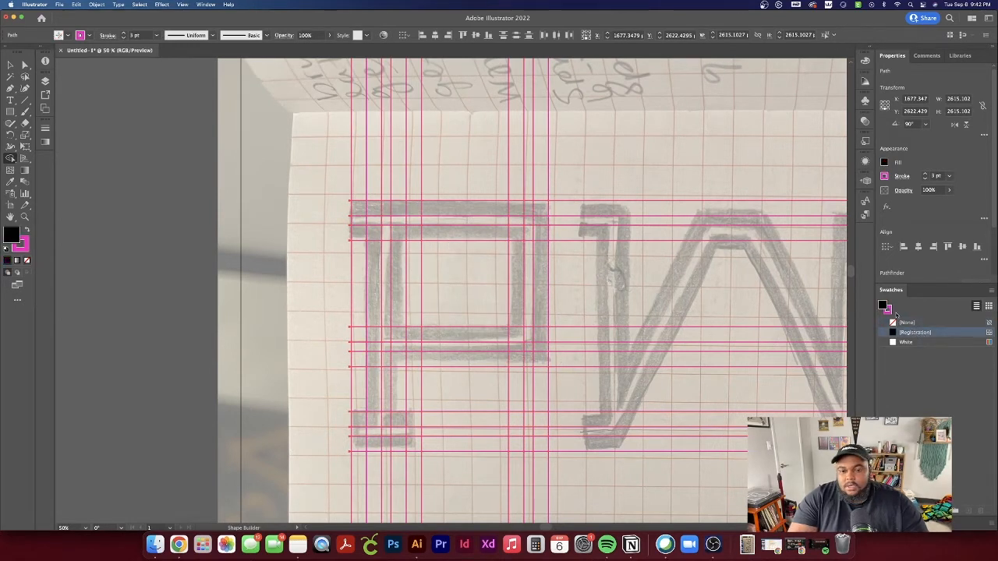
left_click(896, 313)
left_click(906, 324)
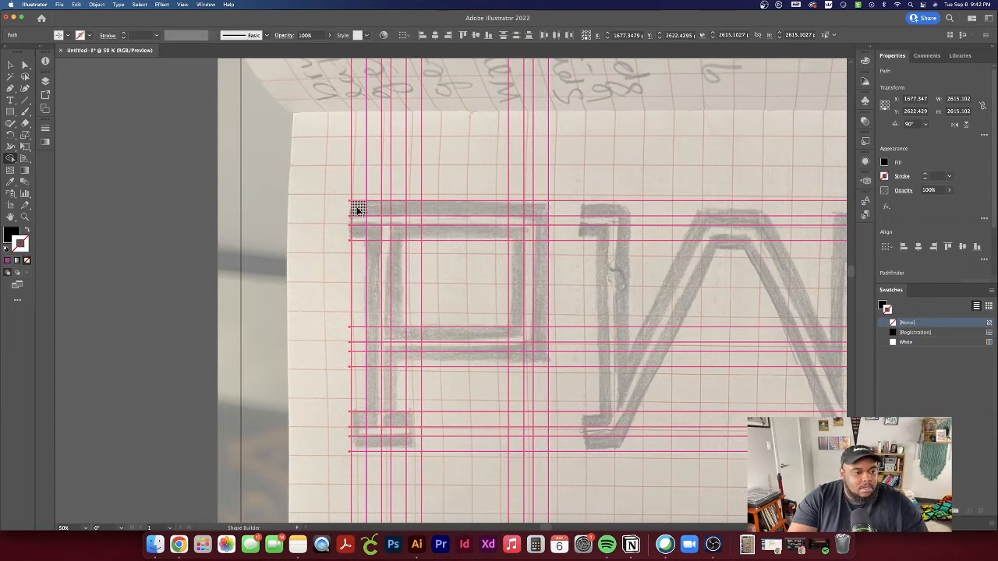
- Merge the grid regions of the P's outer stroke, left stem with serifs, base bar and inner bowl outline into black shapes
mouse_move(357, 212)
left_mouse_down()
mouse_move(542, 217)
mouse_move(537, 358)
mouse_move(412, 359)
mouse_move(397, 400)
left_mouse_up()
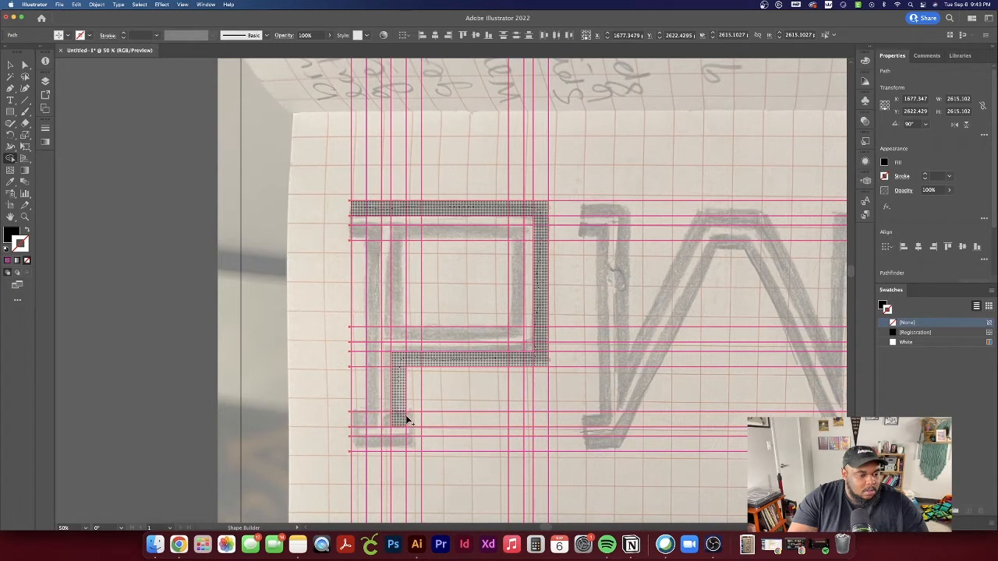
left_click_drag(413, 420, 415, 422)
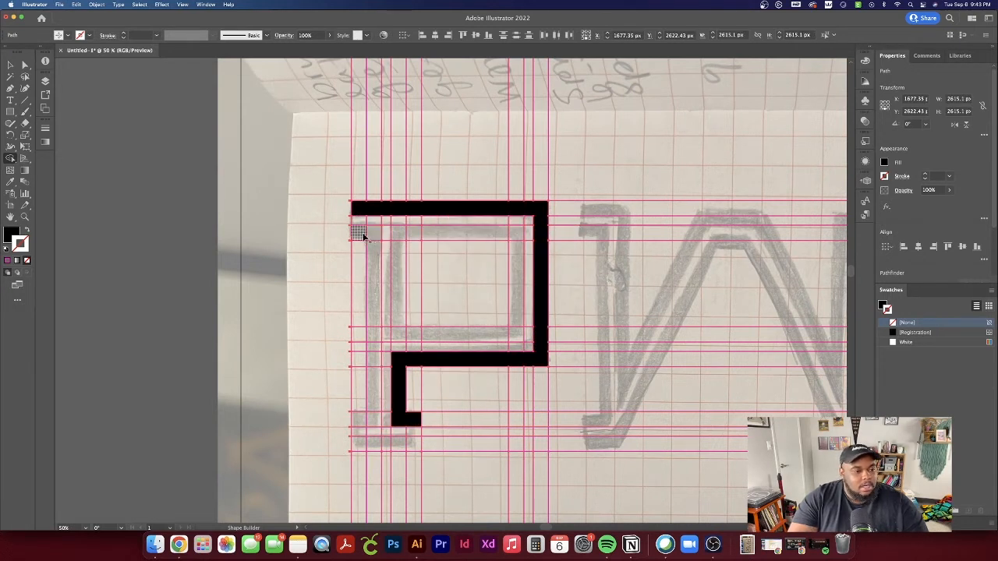
mouse_move(358, 233)
left_mouse_down()
mouse_move(376, 398)
mouse_move(371, 421)
mouse_move(356, 421)
mouse_move(384, 446)
mouse_move(418, 446)
left_mouse_up()
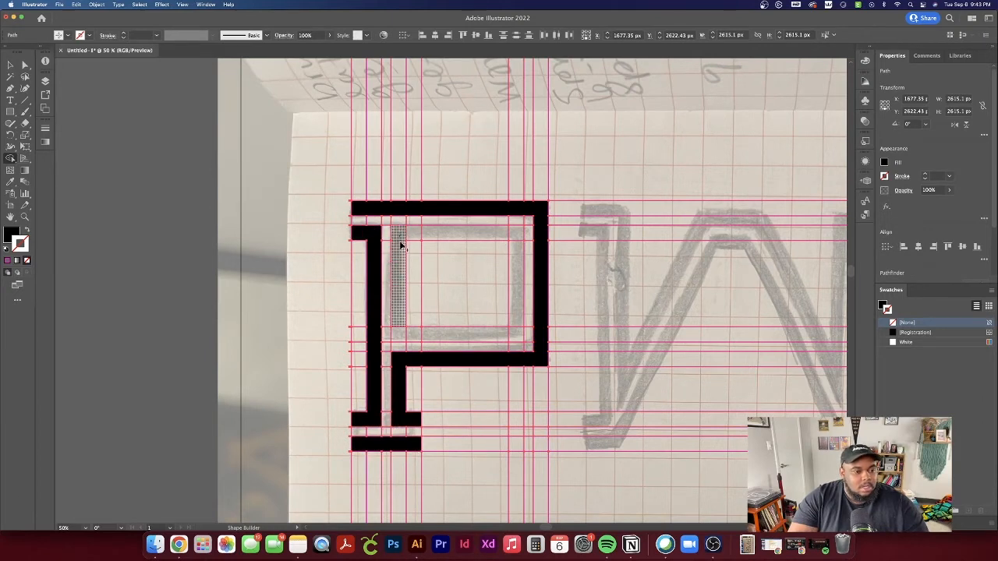
mouse_move(398, 293)
left_mouse_down()
mouse_move(397, 329)
mouse_move(429, 337)
mouse_move(510, 336)
mouse_move(522, 315)
mouse_move(518, 236)
mouse_move(402, 236)
left_mouse_up()
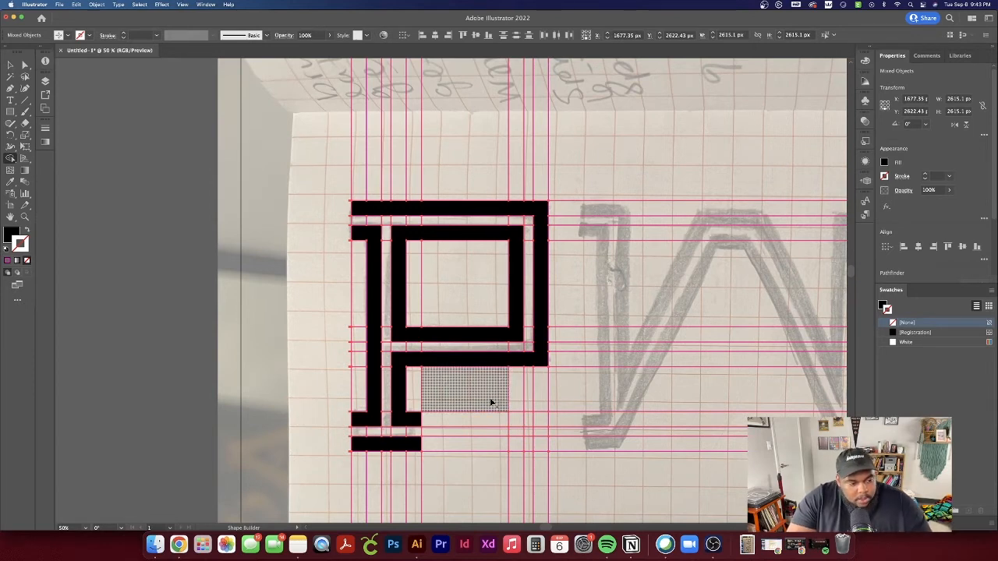
- Deselect the grid lines and check the P's inner bowl outline as a separate merged shape
left_click(10, 64)
left_click(142, 155)
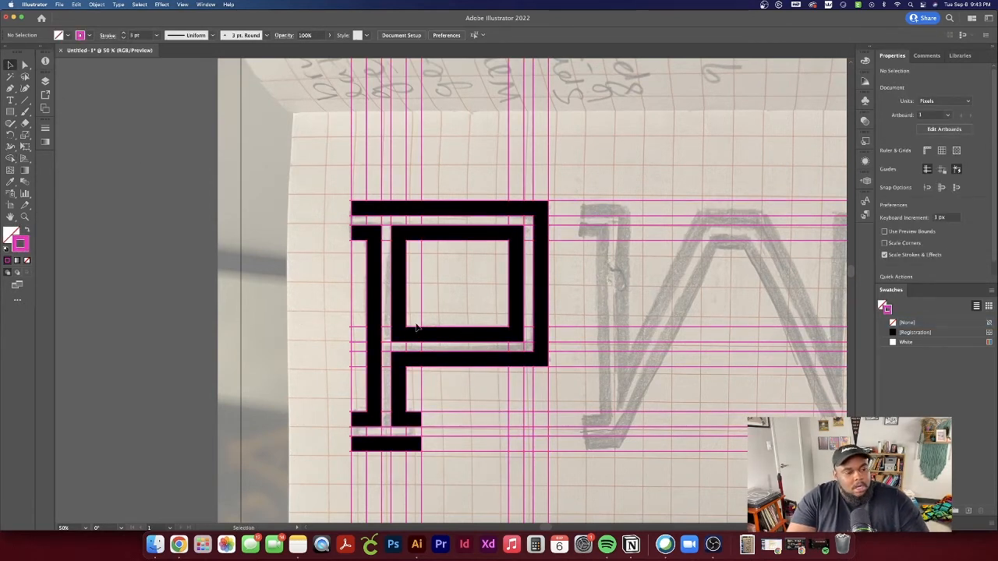
key("super+minus")
scroll(458, 335, "up", 1)
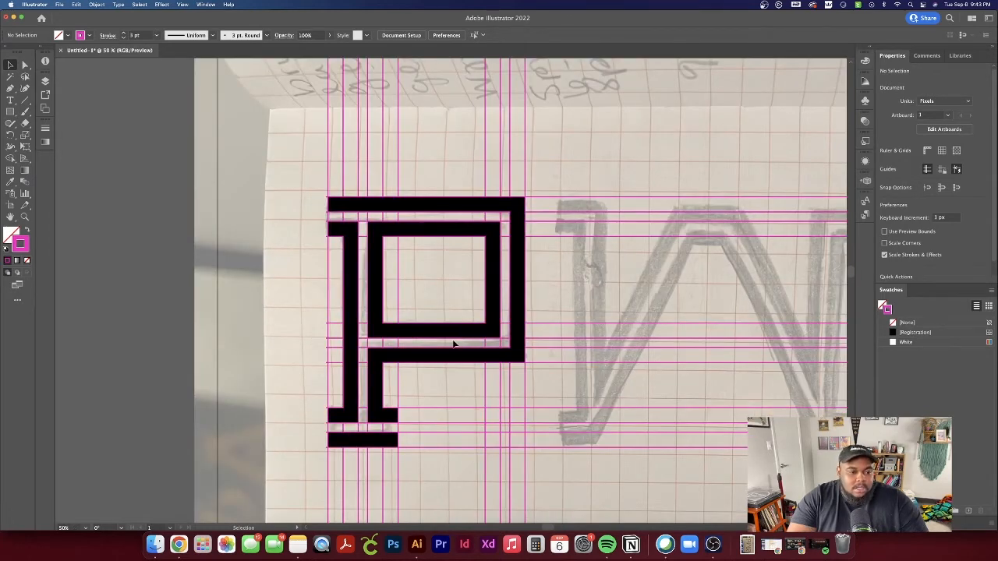
left_click(459, 337)
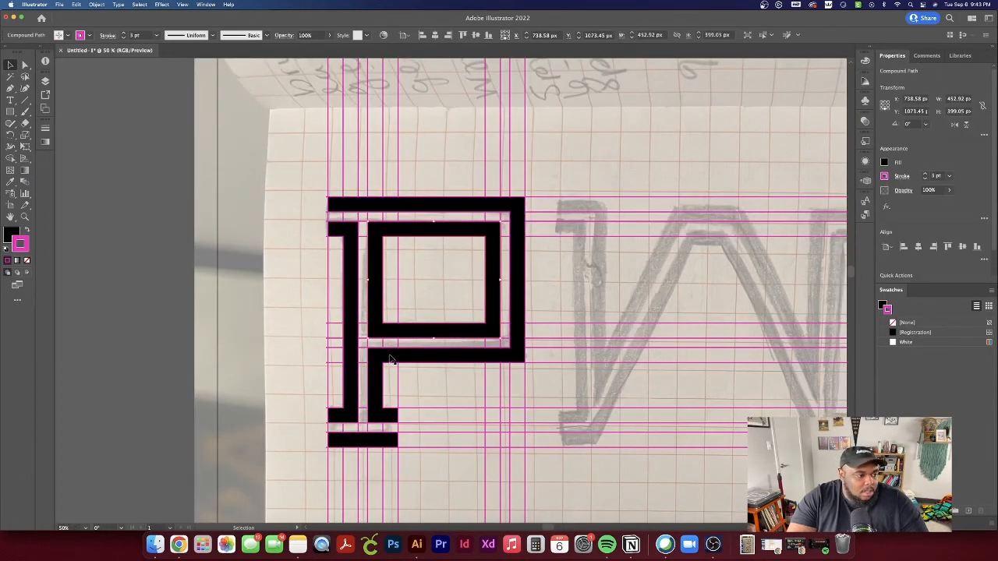
left_click(281, 355)
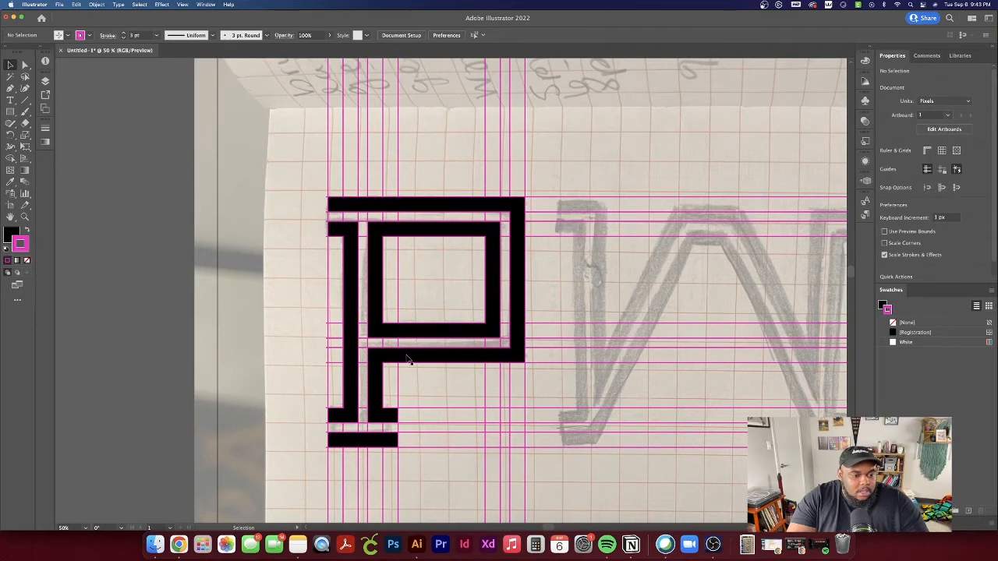
- Try moving the P's outer stroke shape away from the sketch, and undo the move
left_click(407, 358)
scroll(345, 361, "down", 3)
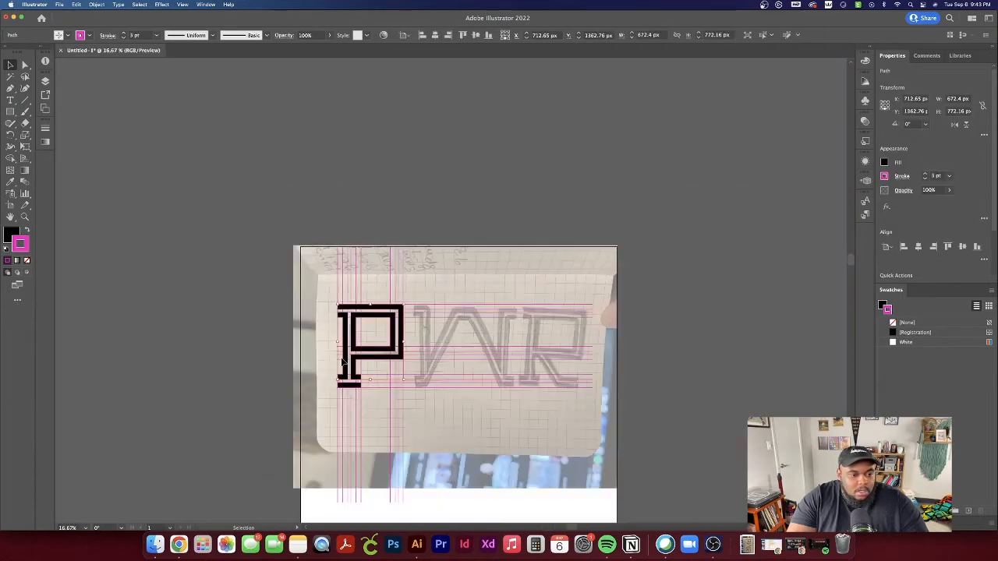
scroll(343, 362, "up", 2)
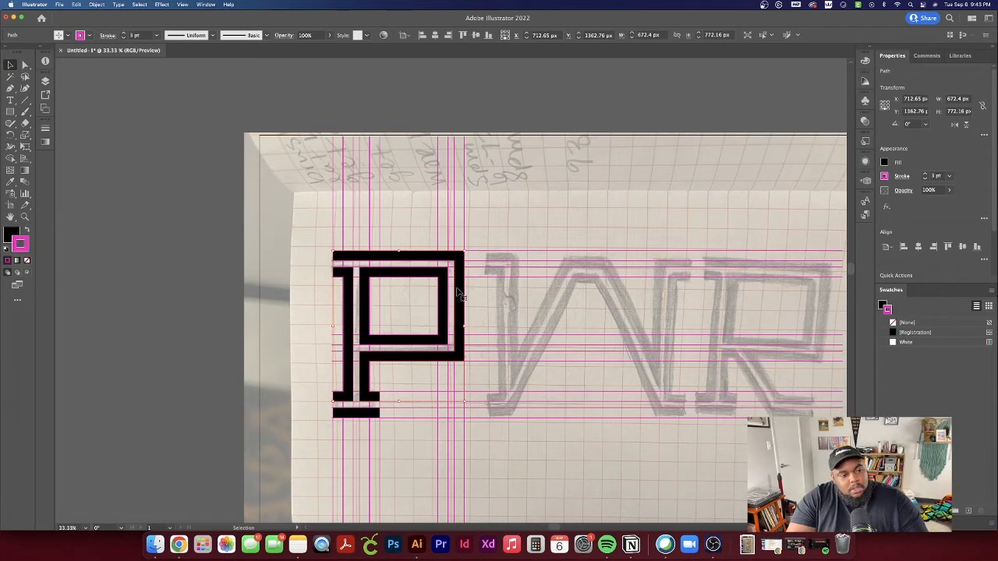
left_click_drag(458, 287, 404, 285)
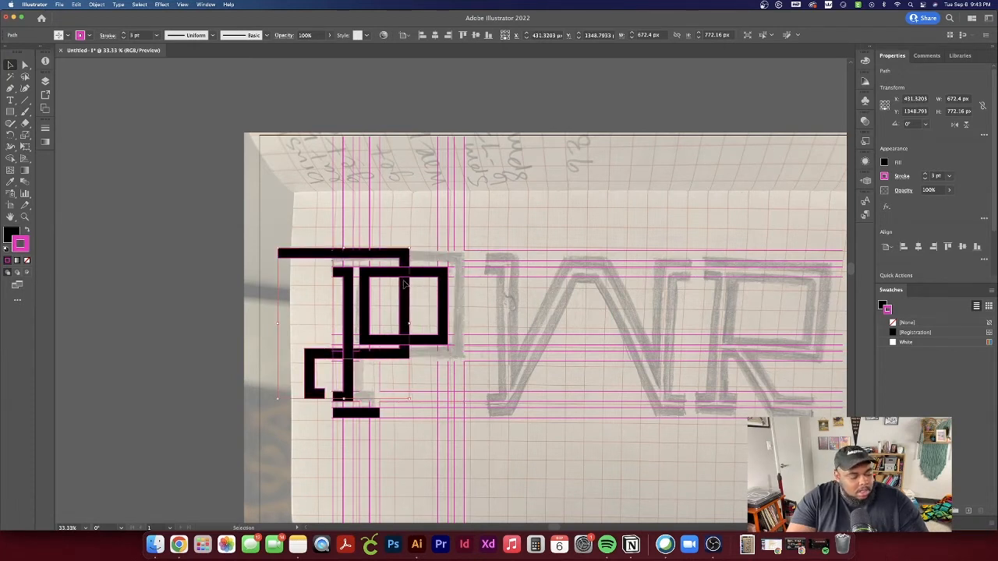
key("super+z")
- Select all the black shapes of the P and place a duplicate of them on the empty canvas beside the sketch
left_click(447, 346)
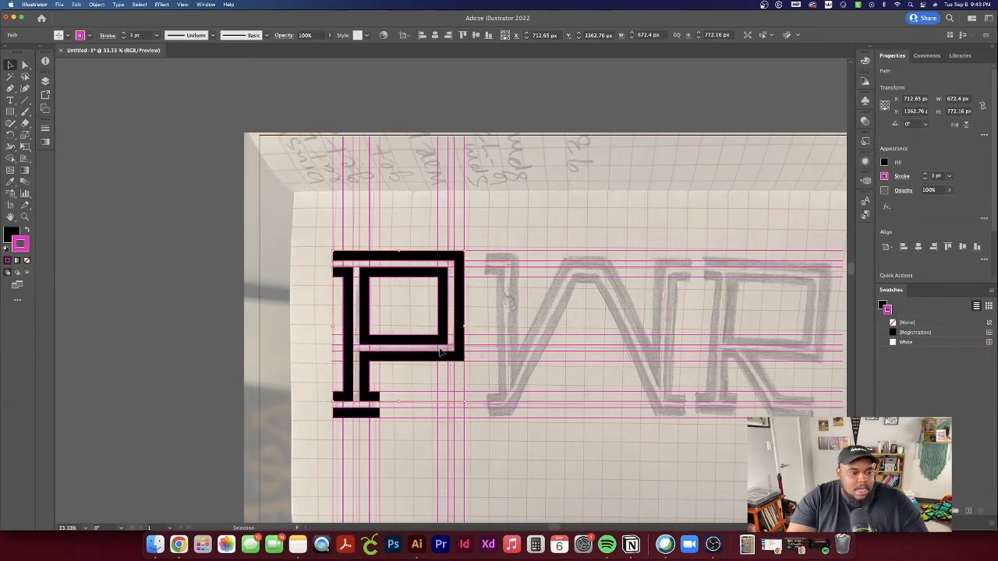
left_click(439, 341, "shift")
left_click(349, 331, "shift")
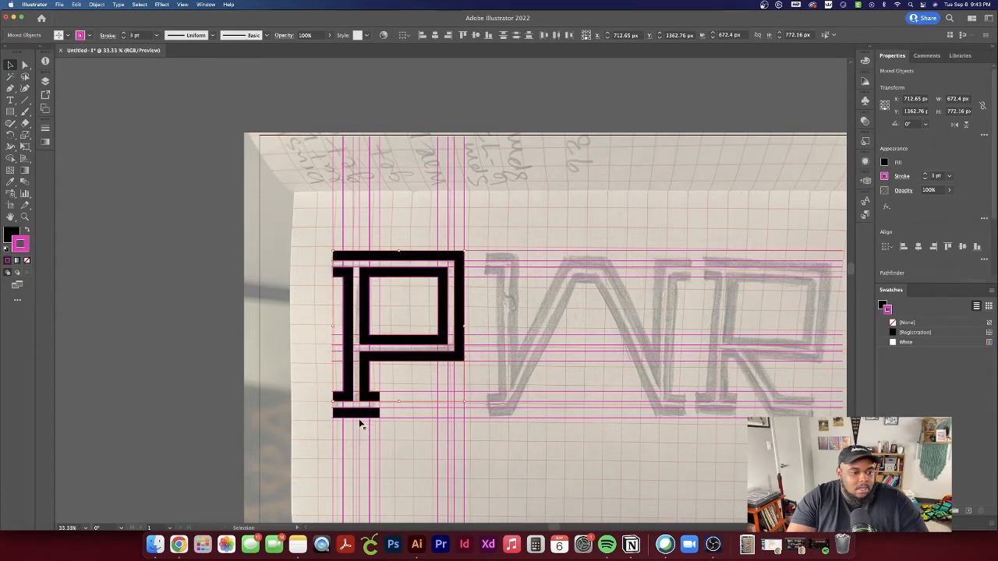
left_click_drag(360, 415, 109, 365)
left_click(181, 415)
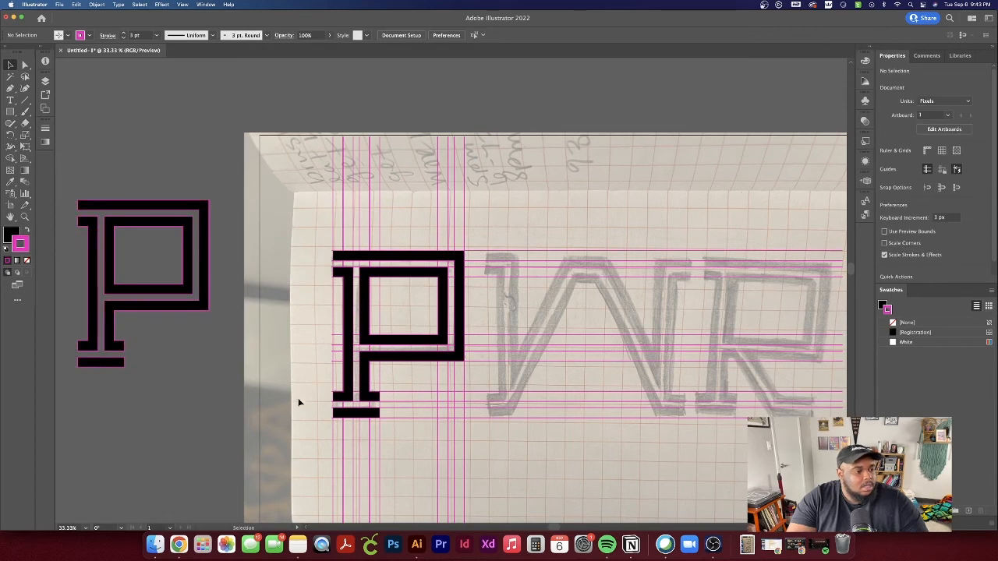
- Move the duplicate P above the sketch and set its magenta stroke to [None]
scroll(207, 394, "down", 5)
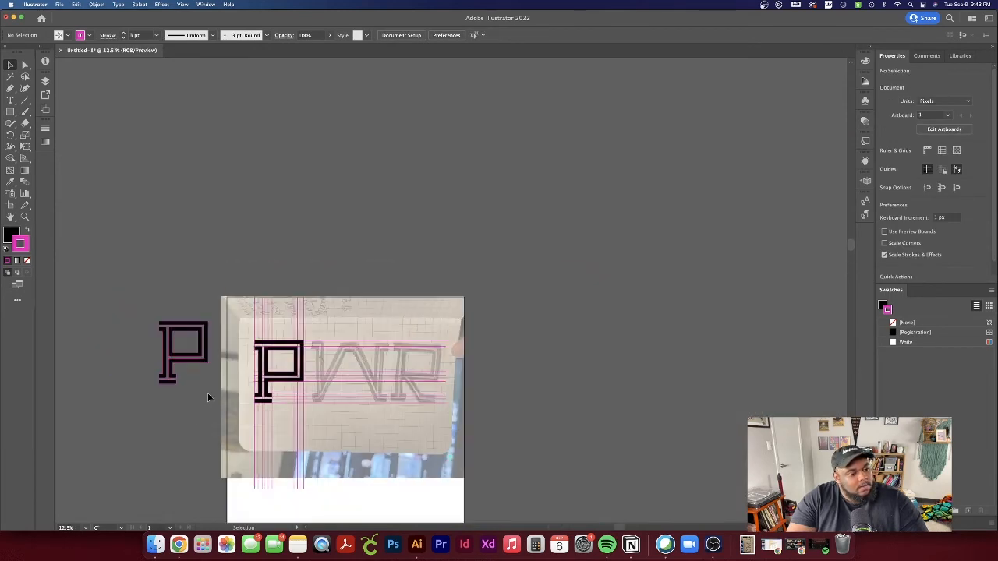
left_click_drag(190, 400, 465, 205)
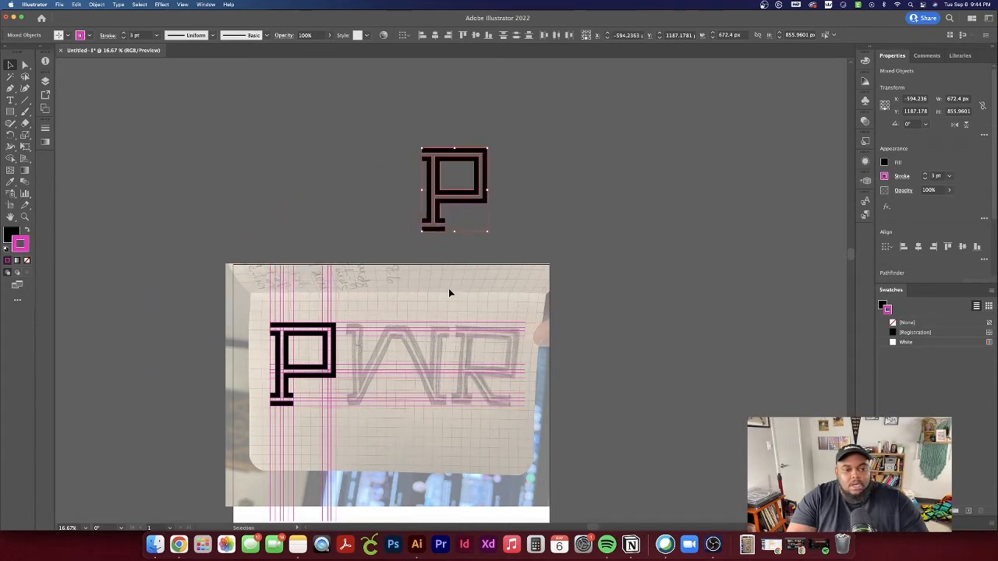
left_click(908, 322)
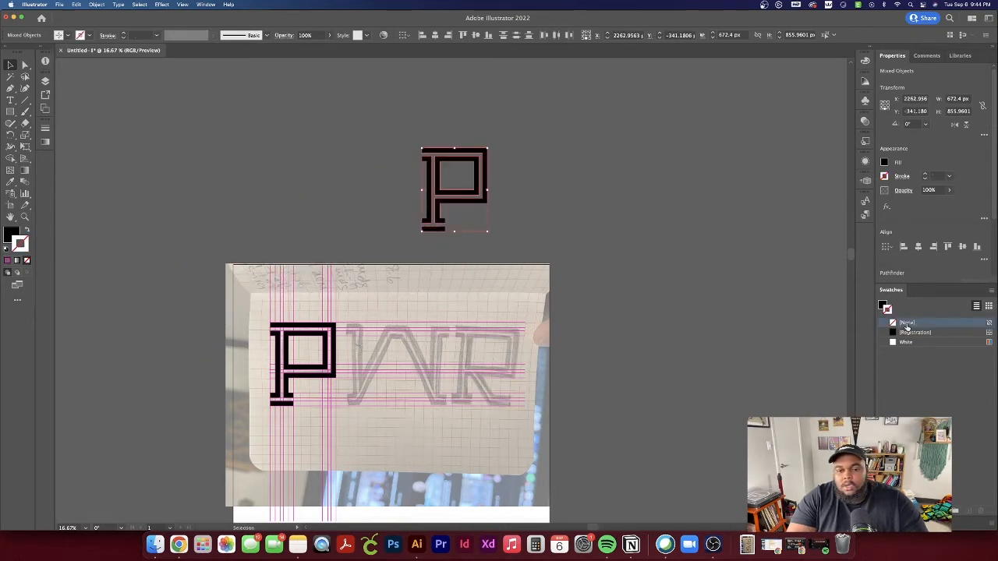
left_click(617, 247)
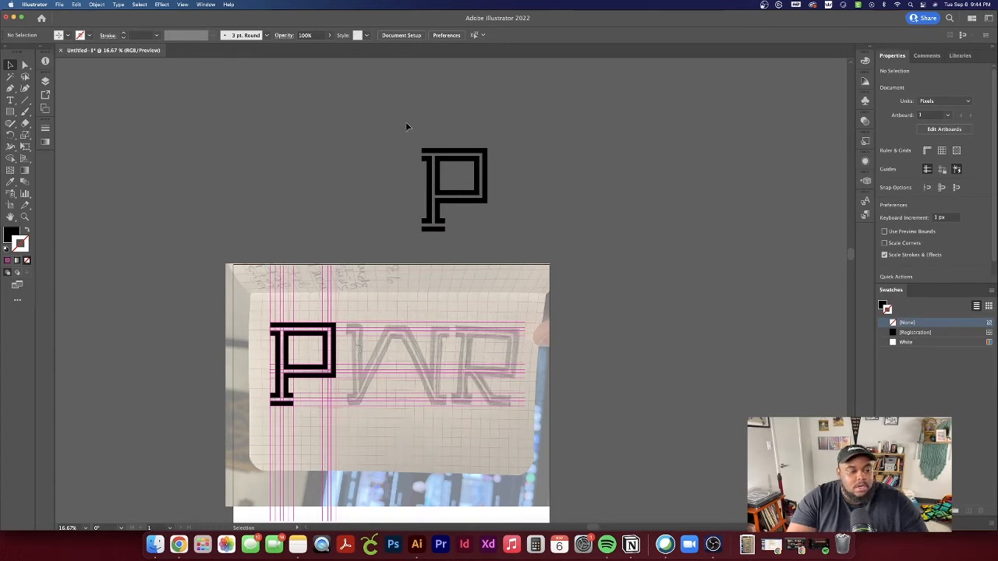
- Delete the duplicate P above the sketch
key("super+a")
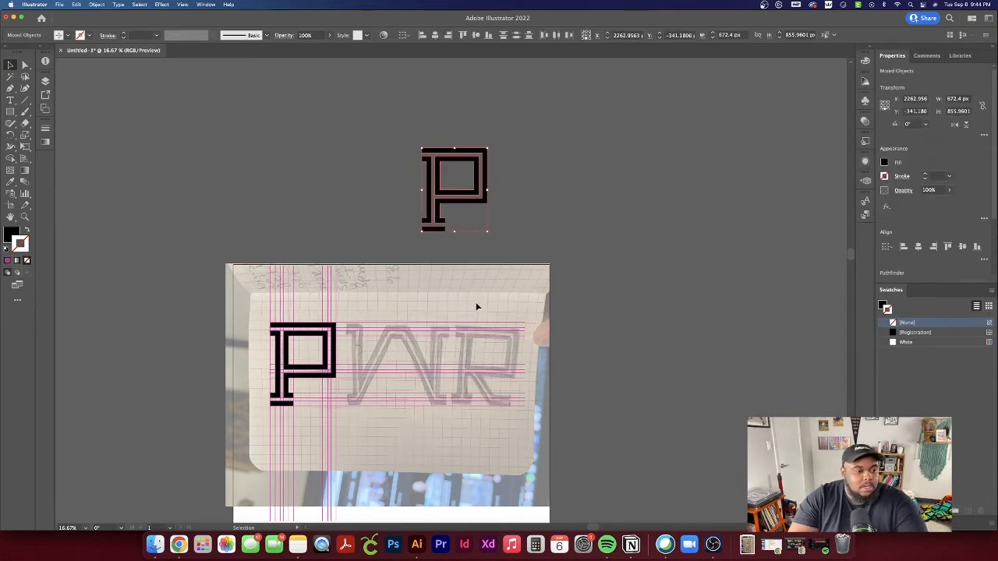
key("Delete")
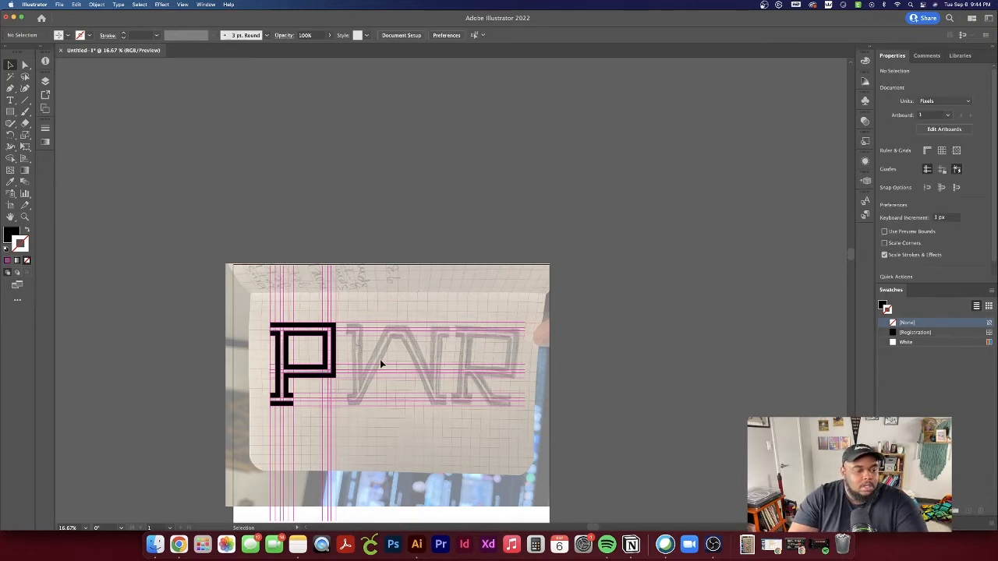
scroll(331, 374, "up", 3)
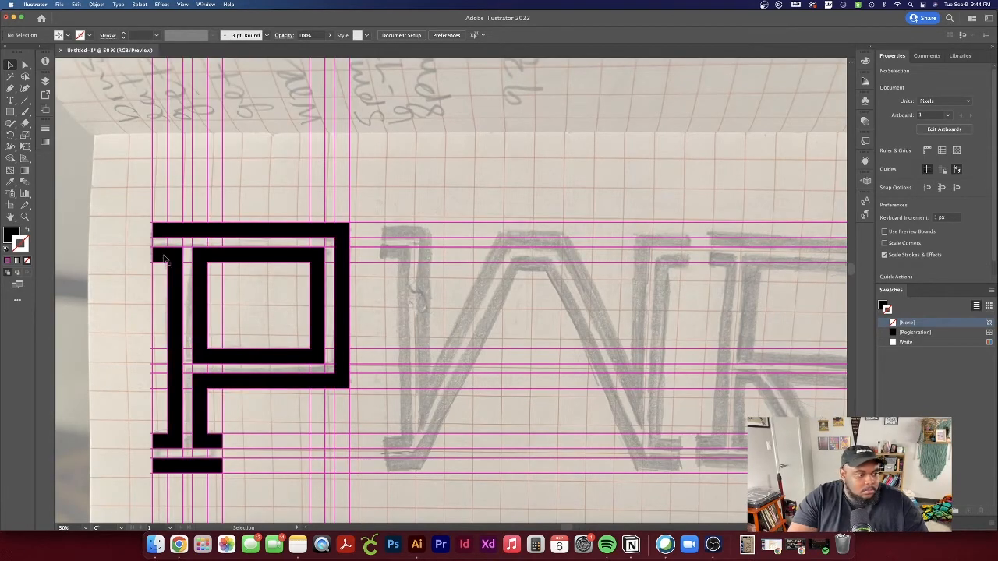
scroll(410, 221, "down", 2)
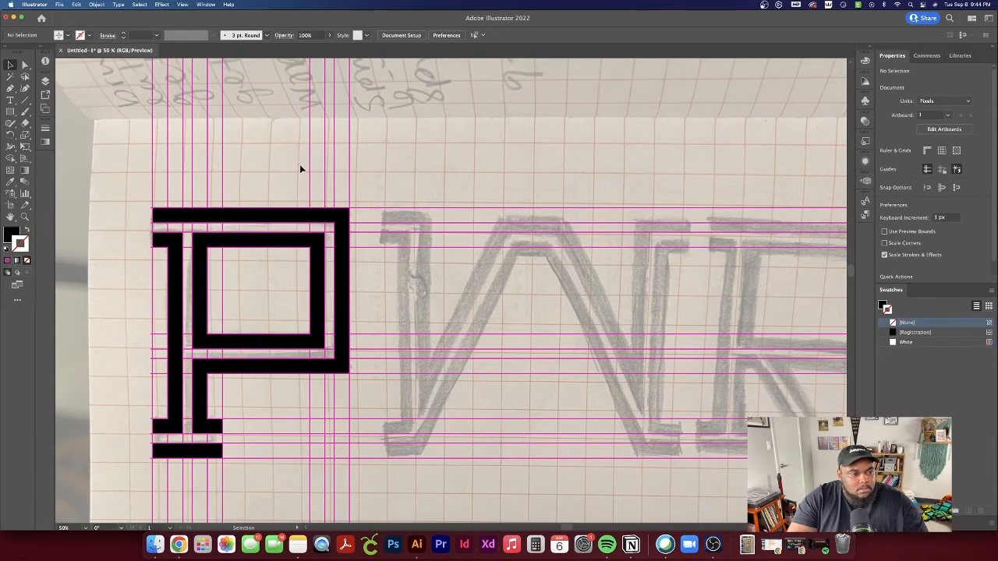
- Undo the shape building of the P back to the intact grid of magenta lines
left_click(338, 175)
scroll(282, 185, "down", 2)
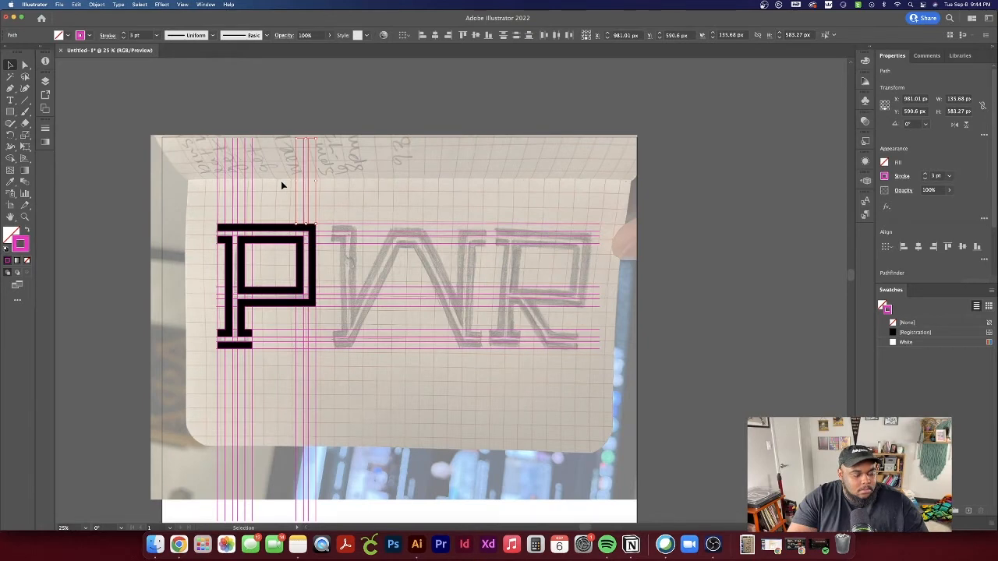
key("super+z")
key("super+z")
key("super+z")
key("super+z")
key("super+z")
key("super+z")
key("super+z")
key("super+z")
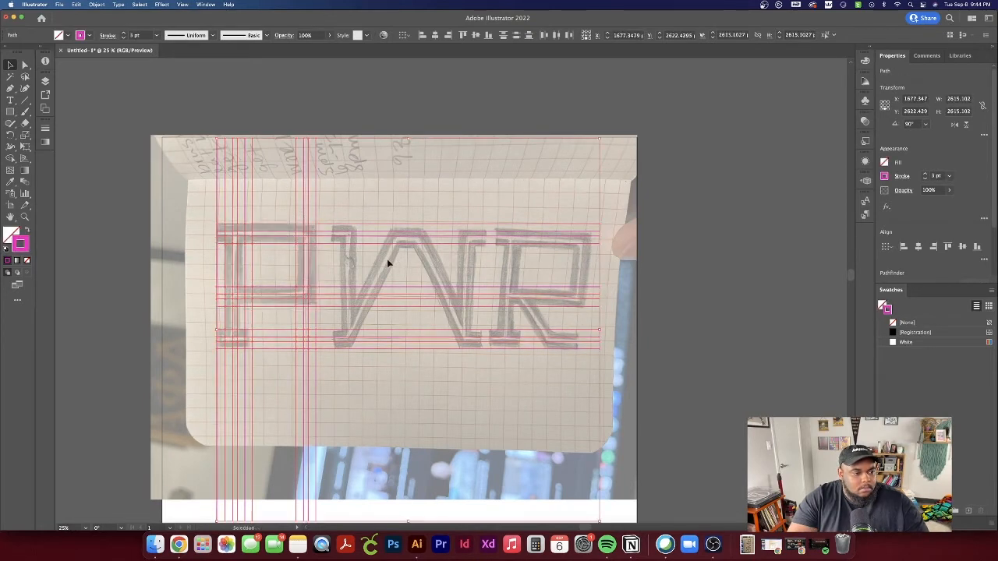
- Duplicate the vertical line group at the P's outer bowl edge onto both vertical stems of the W
scroll(209, 241, "up", 3)
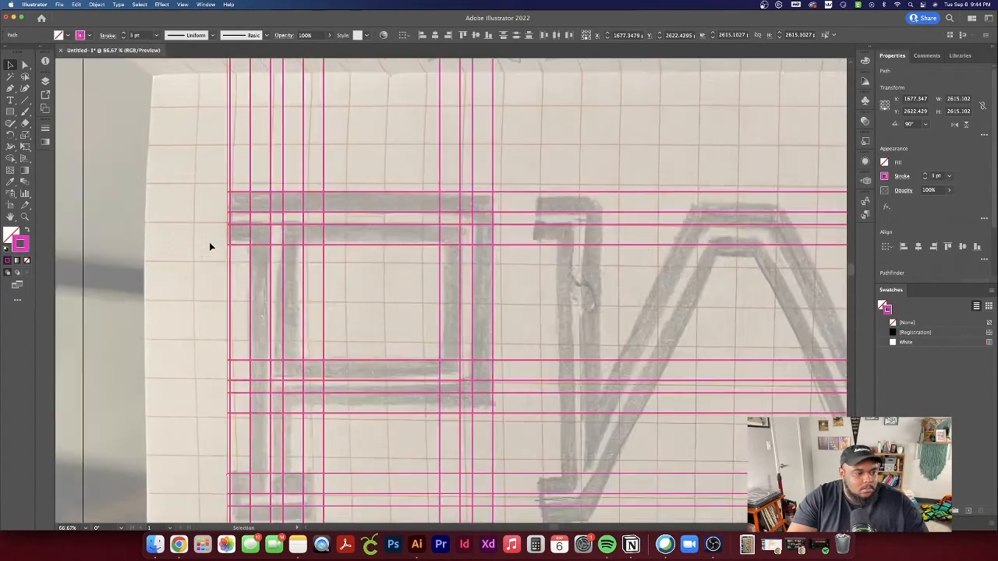
scroll(208, 242, "down", 3)
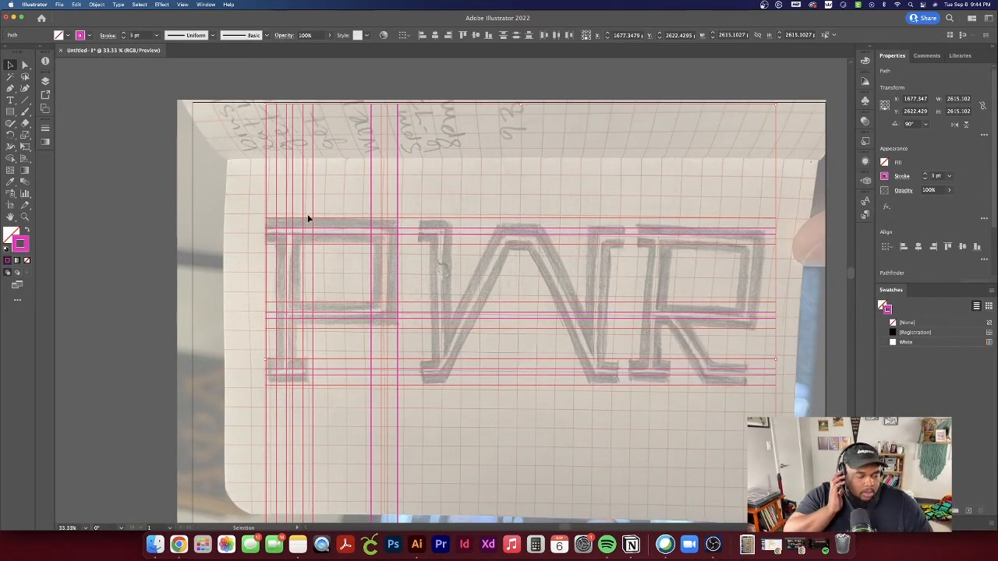
left_click(398, 201)
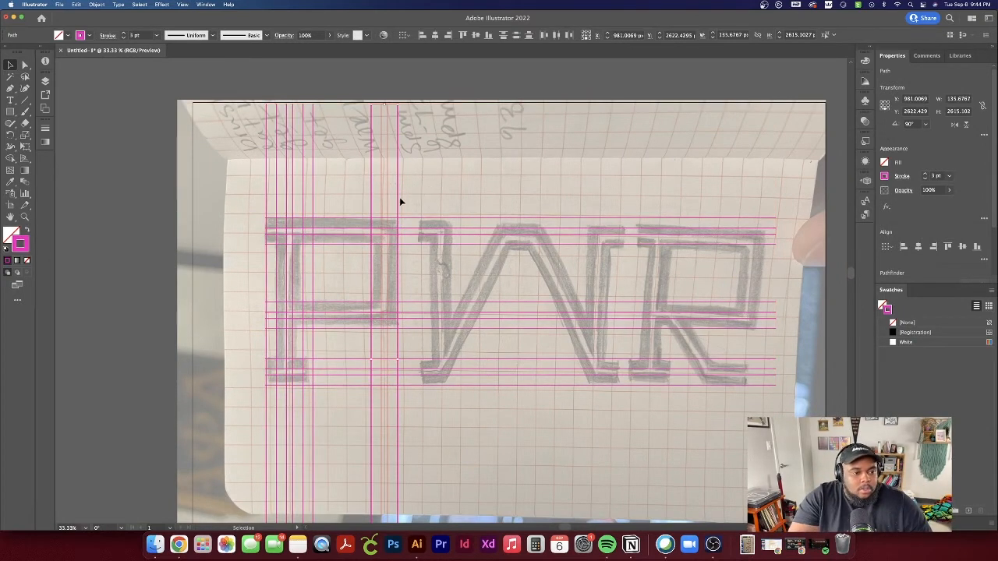
left_click_drag(371, 195, 586, 203)
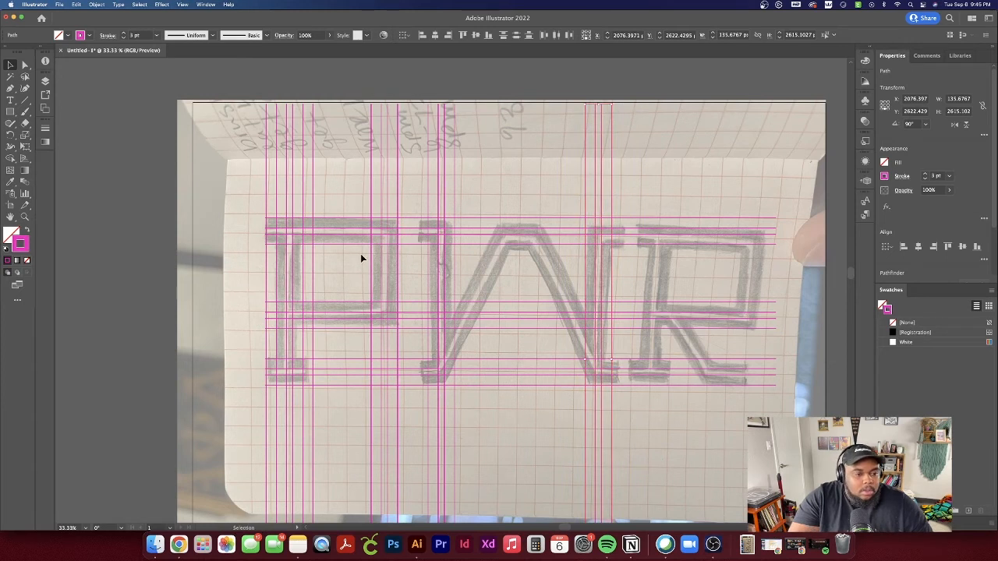
- Add duplicate vertical lines for the outer serif edges of the W's left and right stems
left_click(421, 198)
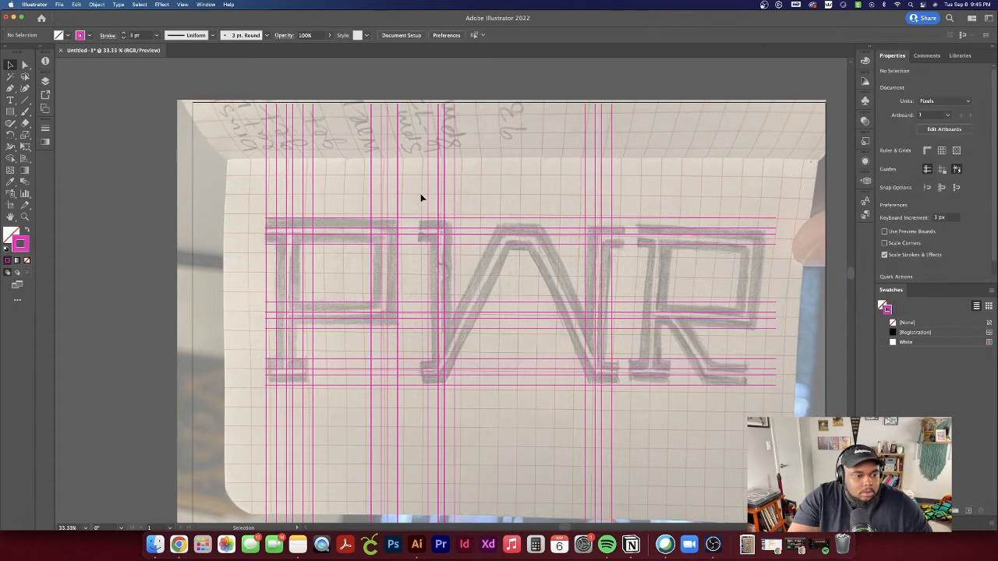
left_click_drag(441, 204, 427, 211)
left_click(511, 200)
left_click(428, 205)
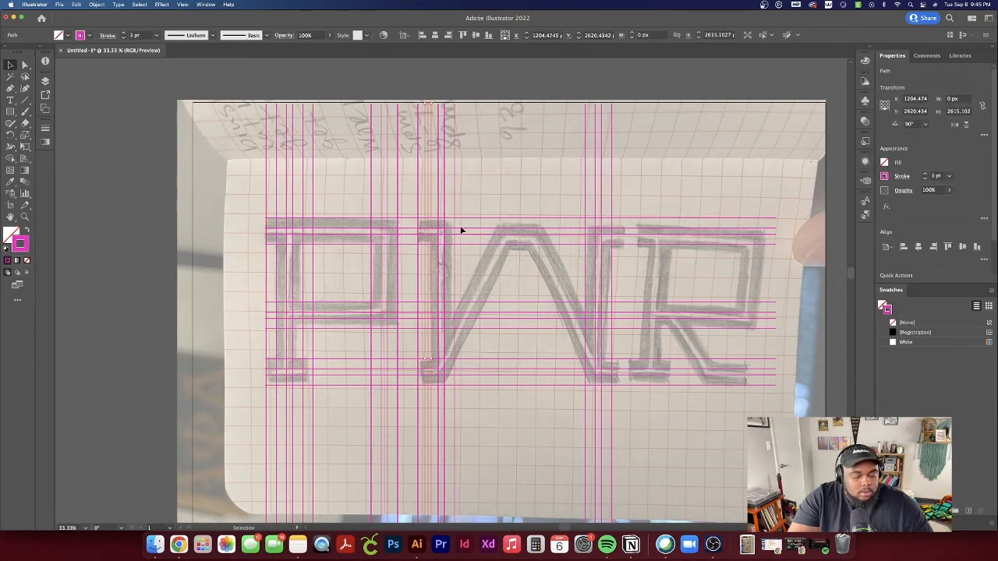
left_click(520, 257)
left_click_drag(598, 198, 612, 205)
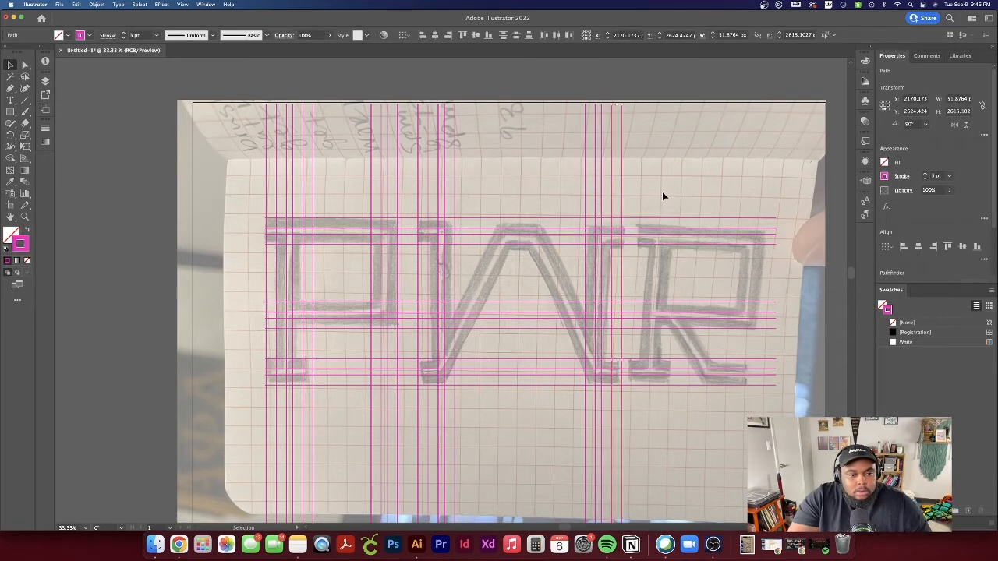
left_click(662, 194)
left_click(613, 206)
left_click(494, 272)
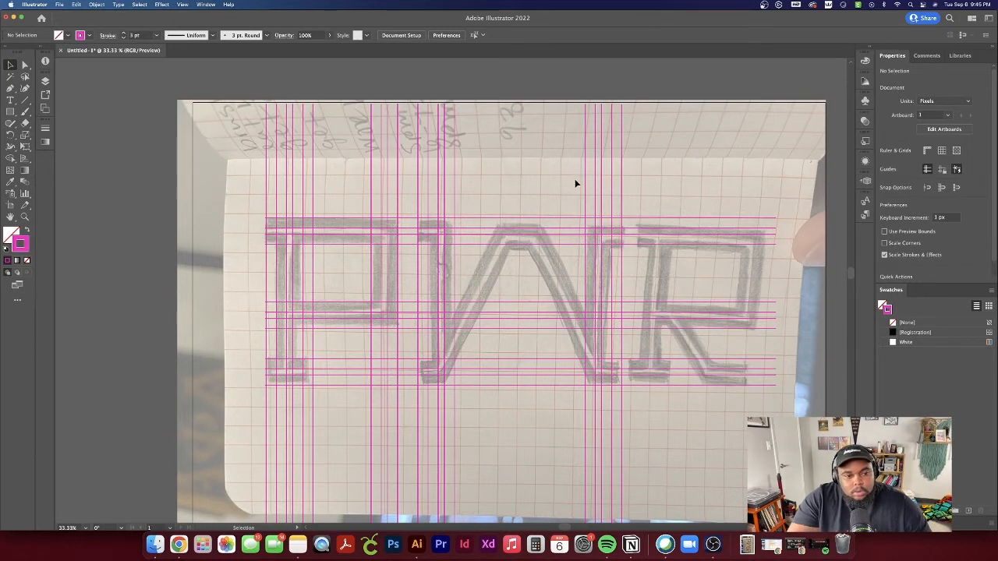
- Duplicate the W's right stem line group, rotate it to about 63.7°, and place a copy along the W's left diagonal
left_click(613, 205)
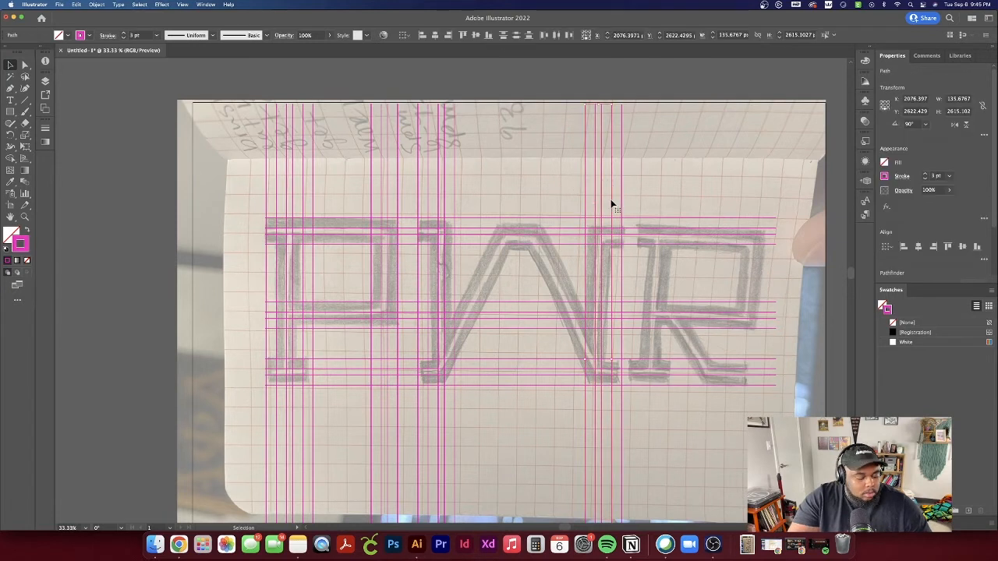
left_click_drag(613, 203, 632, 161)
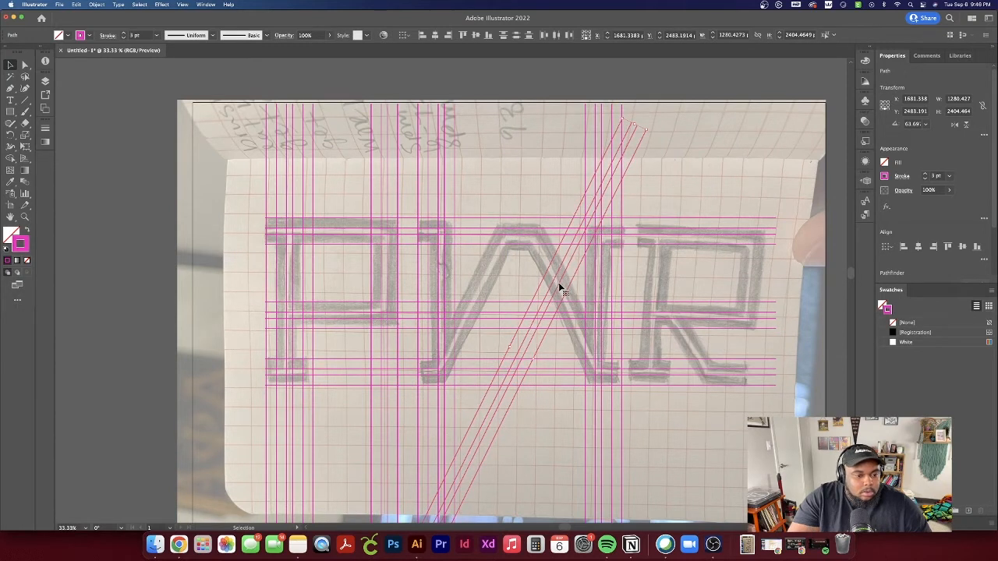
left_click_drag(558, 283, 547, 250)
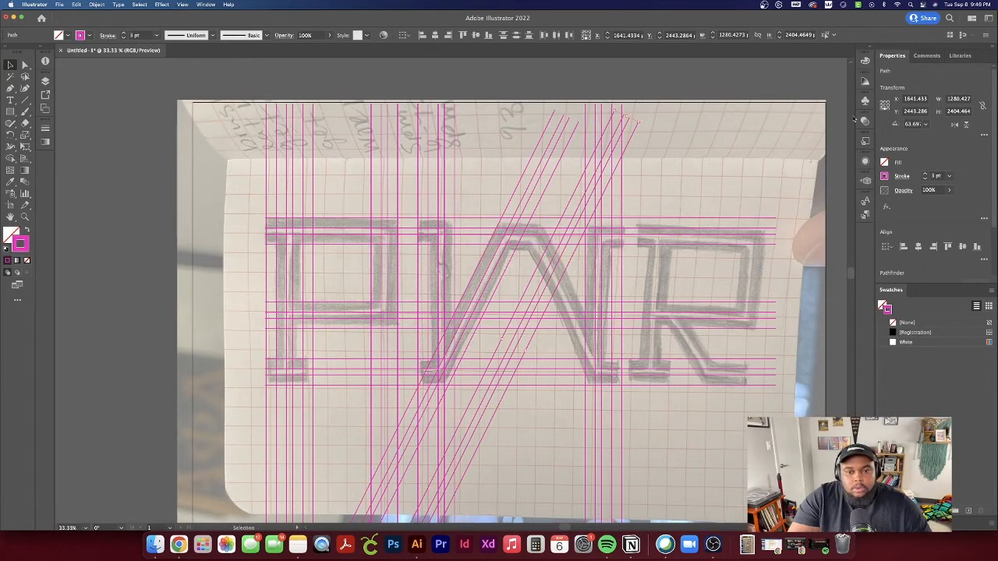
- Flip the spare diagonal line group horizontally and align it with the W's right diagonal stroke
left_click(954, 125)
left_click_drag(500, 296, 573, 294)
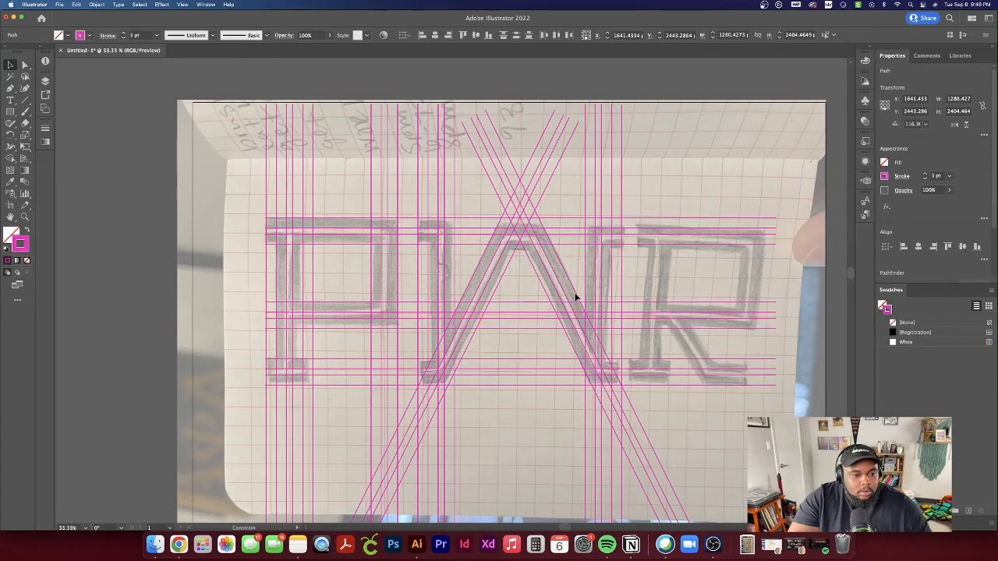
left_click_drag(576, 297, 594, 294)
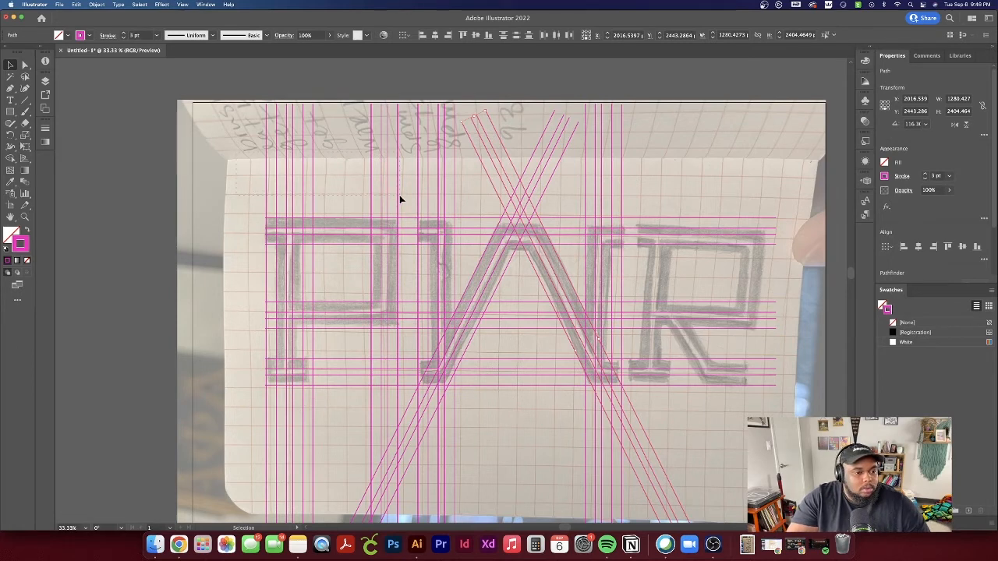
- Duplicate the P's vertical lines onto the R, and the W's right diagonal lines onto the R's leg
left_click_drag(286, 198, 660, 219)
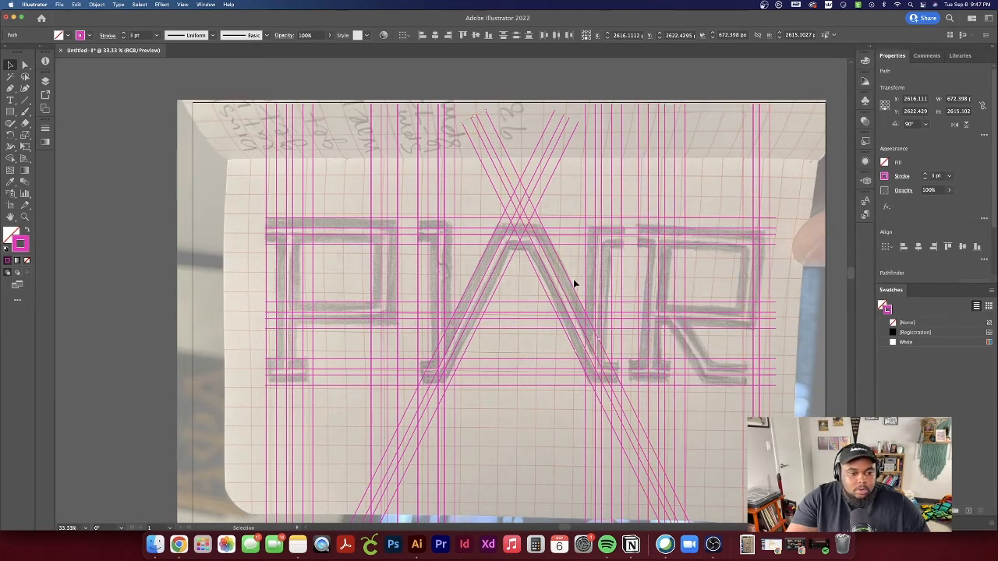
left_click_drag(566, 278, 767, 471)
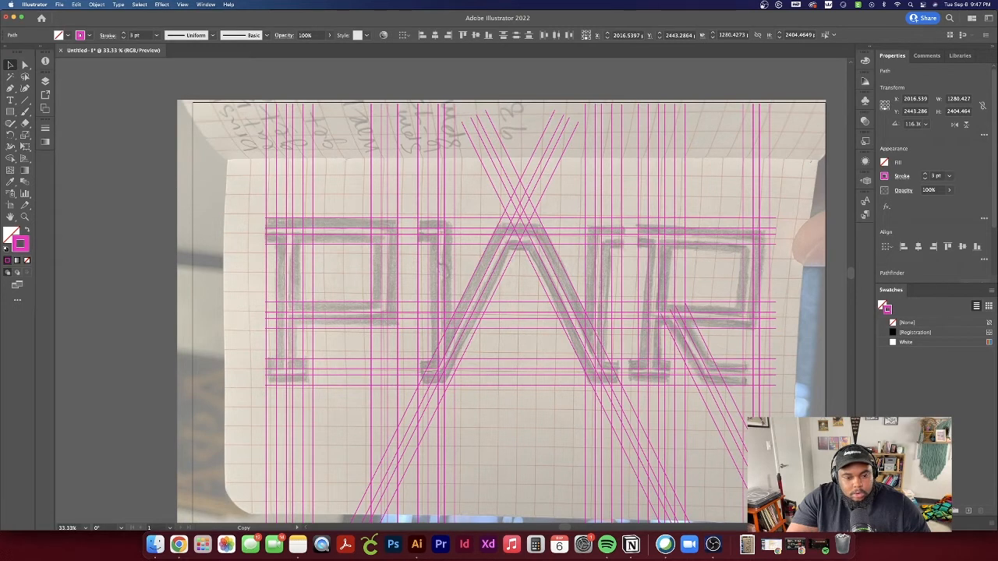
- Undo the duplicated vertical and diagonal line groups over the sketched R
left_click_drag(767, 471, 696, 462)
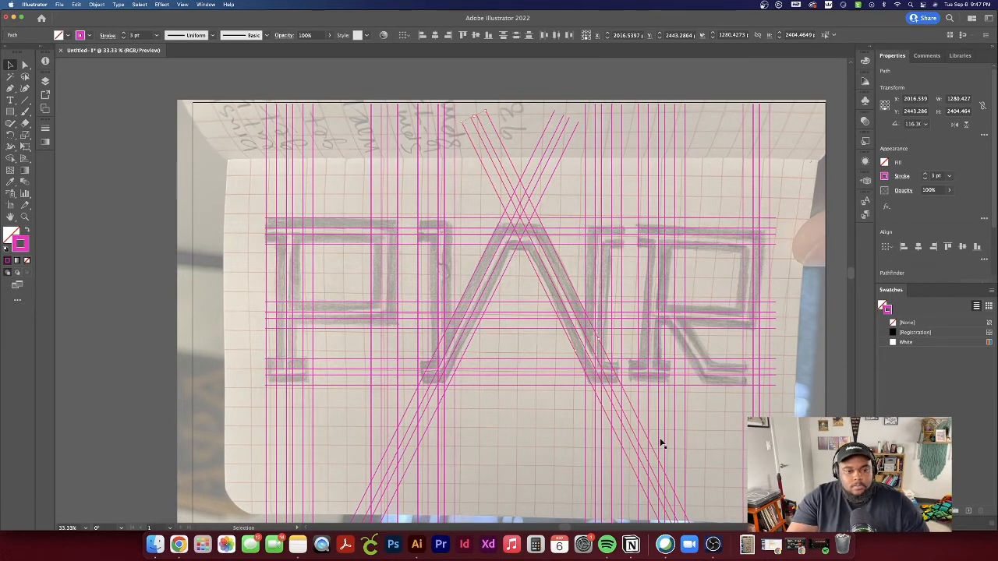
key("super+z")
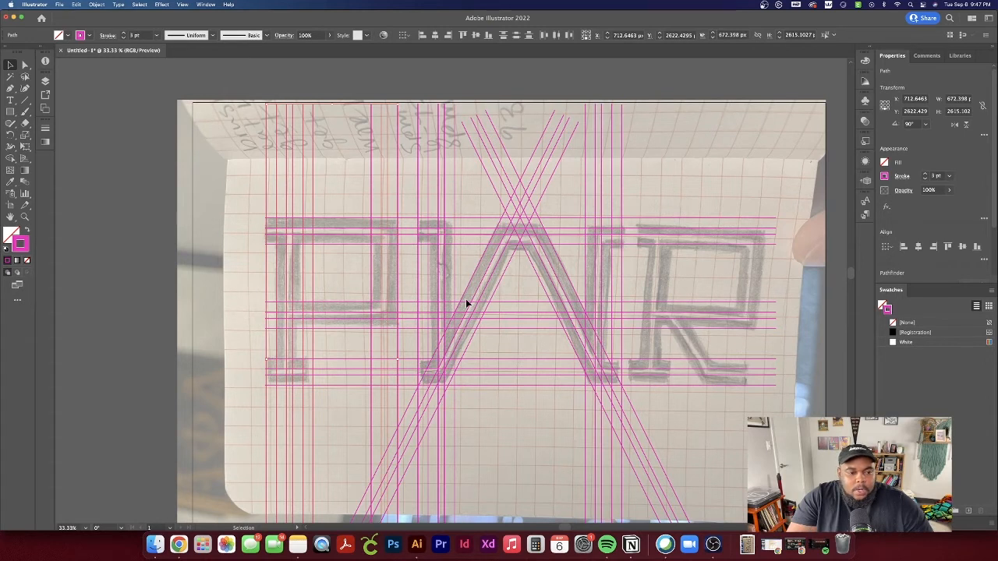
- Select the line grid and build the P's outer and inner strokes with Shape Builder, using [Registration] black fill and no stroke
left_click_drag(219, 163, 631, 433)
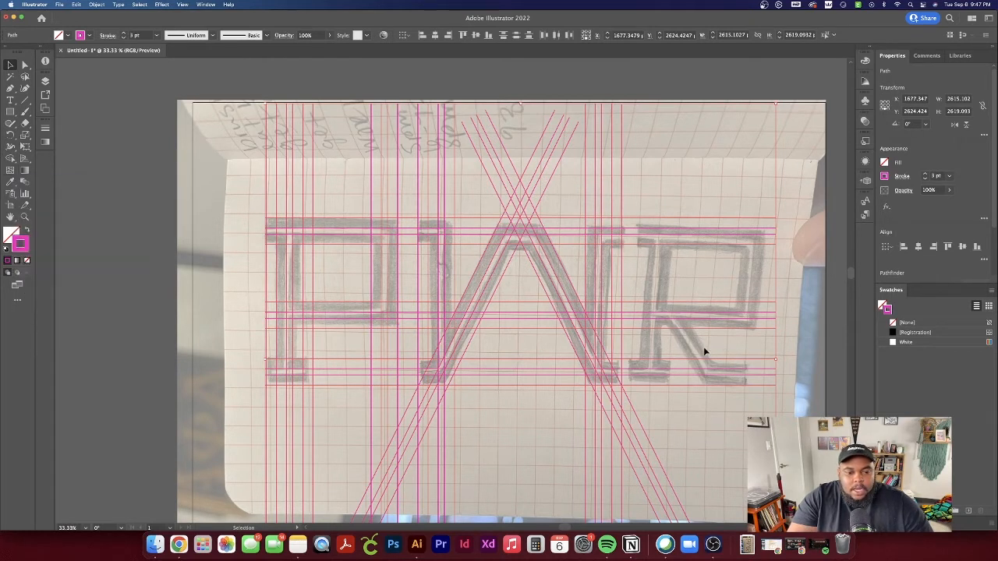
left_click(10, 157)
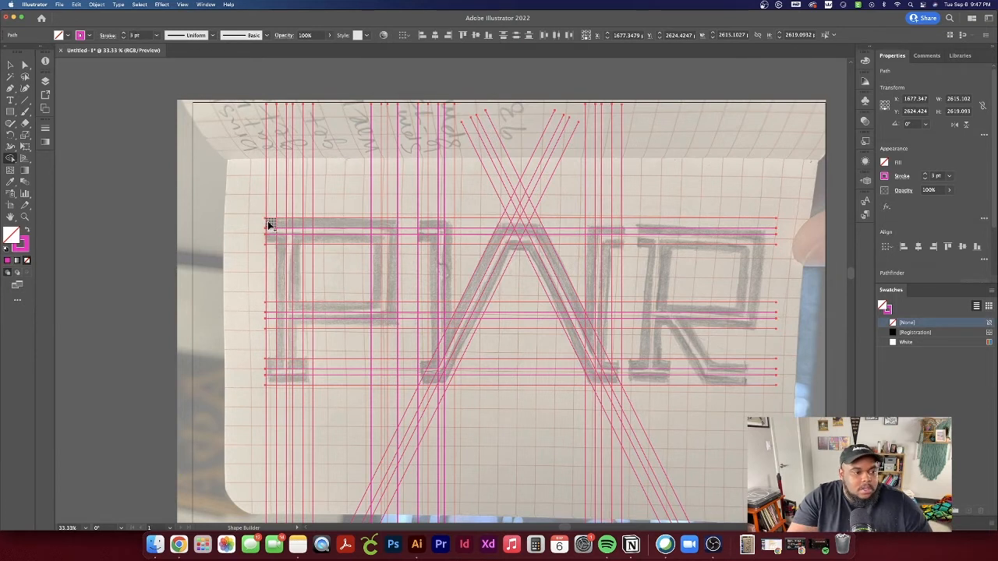
mouse_move(269, 224)
left_mouse_down()
mouse_move(390, 226)
mouse_move(387, 283)
left_mouse_up()
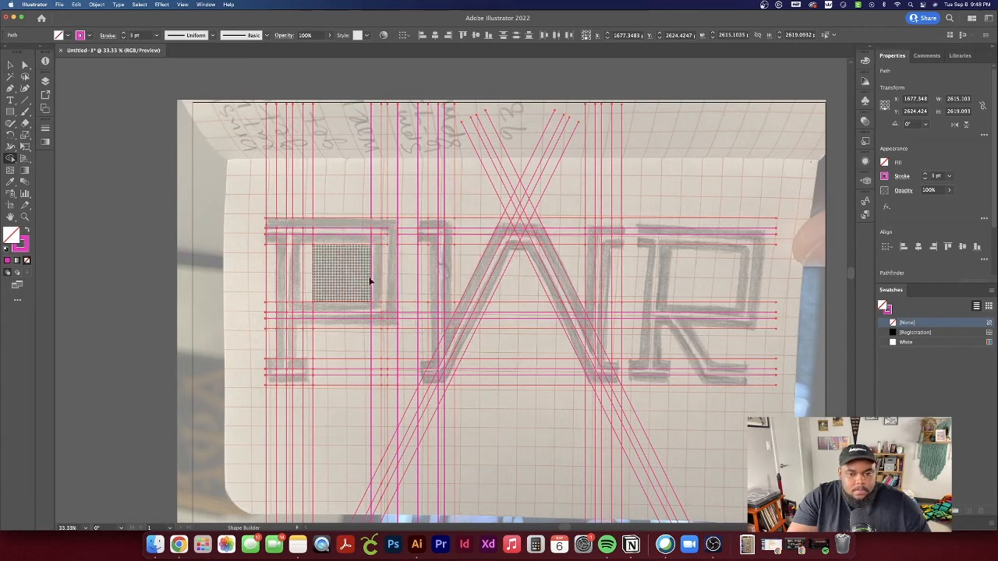
left_click(903, 335)
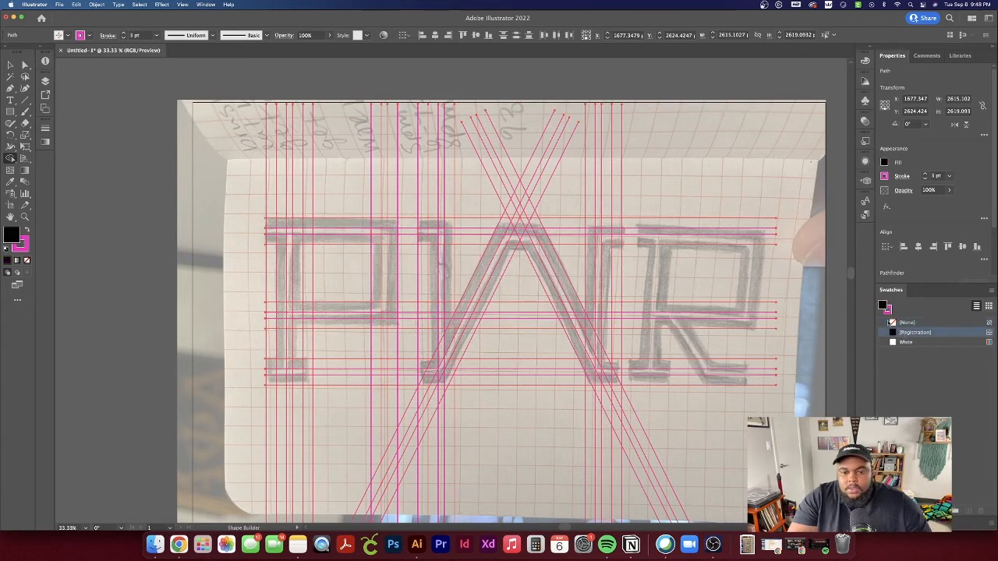
left_click(904, 322)
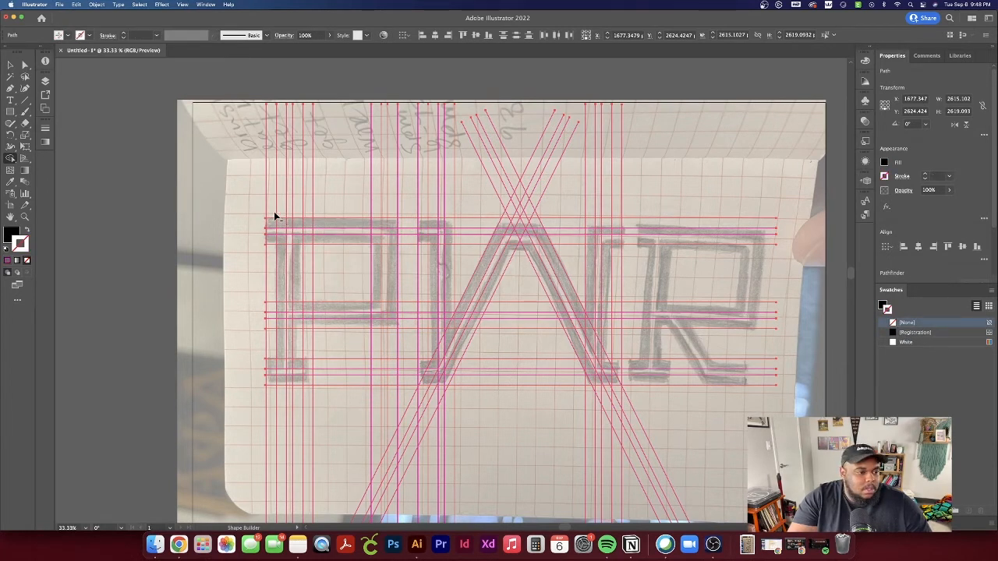
mouse_move(273, 221)
left_mouse_down()
mouse_move(387, 226)
mouse_move(394, 259)
left_mouse_up()
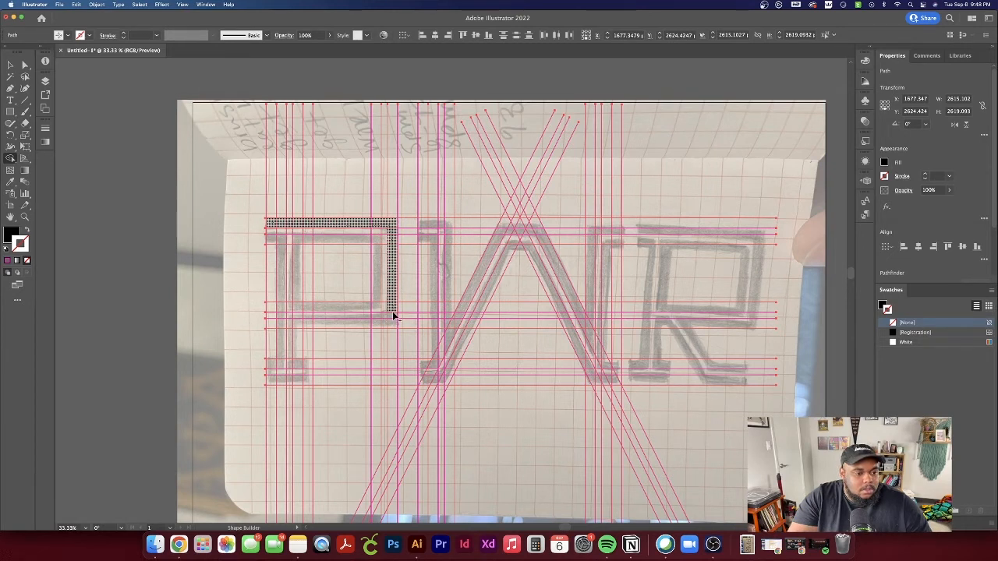
mouse_move(393, 315)
left_mouse_down()
mouse_move(302, 325)
mouse_move(306, 364)
mouse_move(296, 382)
mouse_move(310, 385)
mouse_move(281, 365)
mouse_move(278, 243)
left_mouse_up()
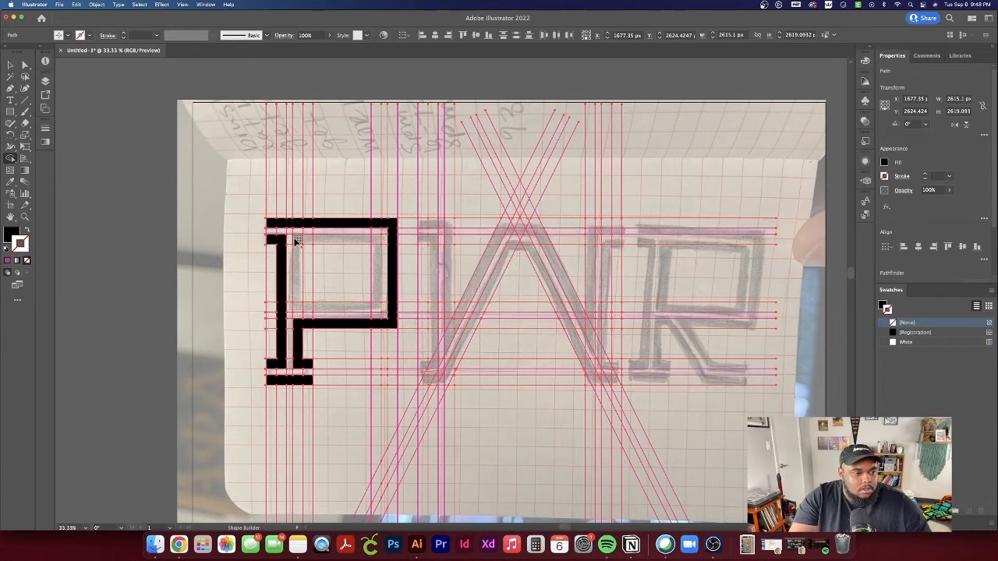
mouse_move(297, 291)
left_mouse_down()
mouse_move(299, 313)
mouse_move(376, 310)
mouse_move(379, 293)
mouse_move(377, 242)
mouse_move(299, 238)
left_mouse_up()
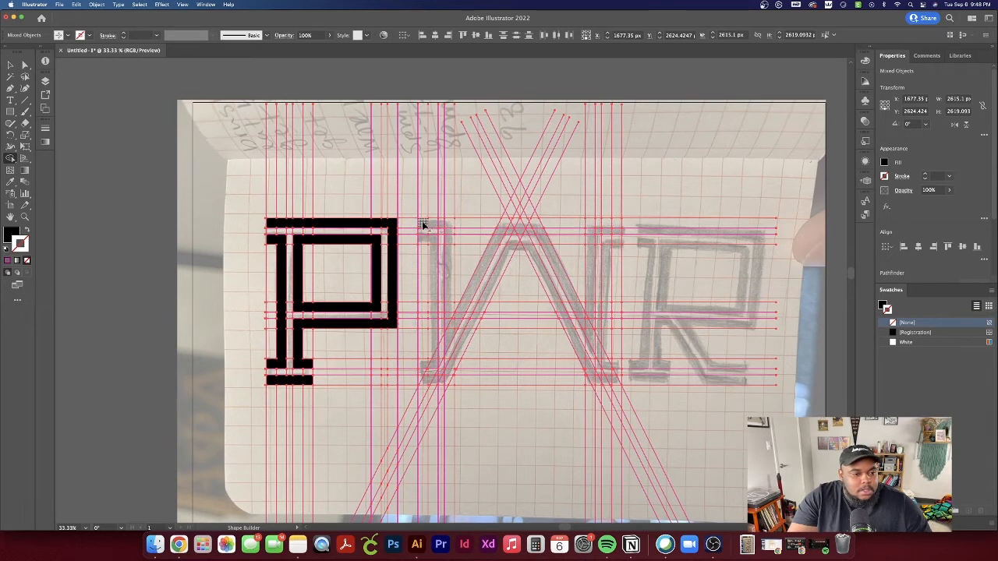
- Build the W's upper outline and its left and right outer stem shapes with Shape Builder
mouse_move(424, 226)
left_mouse_down()
mouse_move(449, 231)
mouse_move(450, 249)
left_mouse_up()
mouse_move(449, 297)
left_mouse_down()
mouse_move(449, 336)
mouse_move(502, 231)
mouse_move(530, 221)
mouse_move(591, 335)
mouse_move(592, 250)
mouse_move(619, 226)
left_mouse_up()
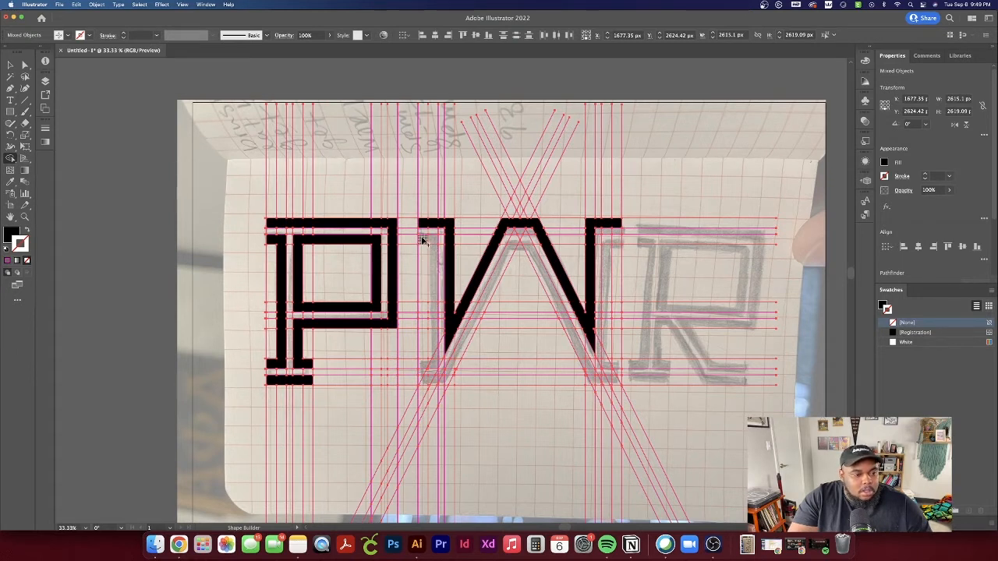
mouse_move(421, 240)
left_mouse_down()
mouse_move(437, 302)
mouse_move(435, 364)
mouse_move(424, 366)
left_mouse_up()
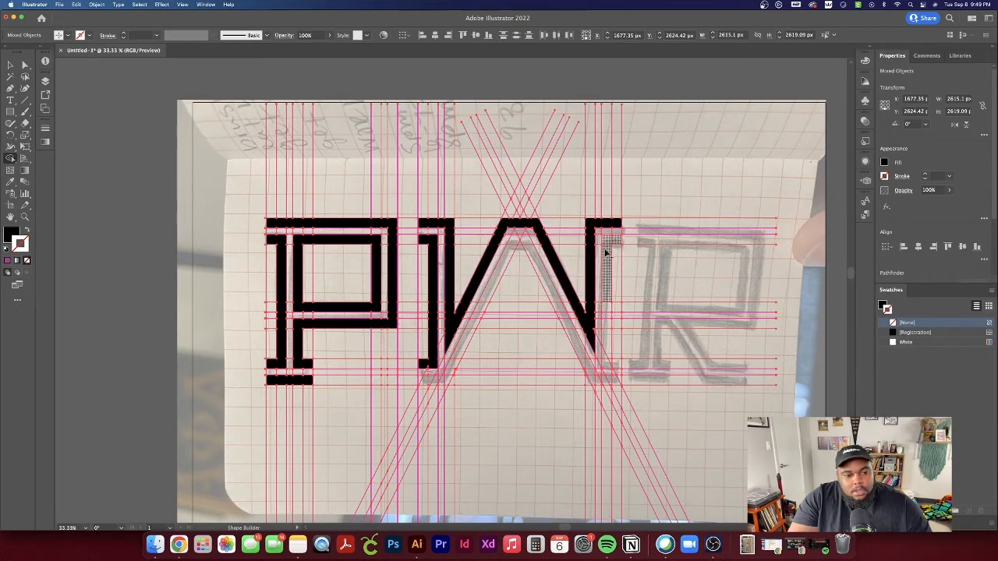
left_click_drag(605, 283, 616, 368)
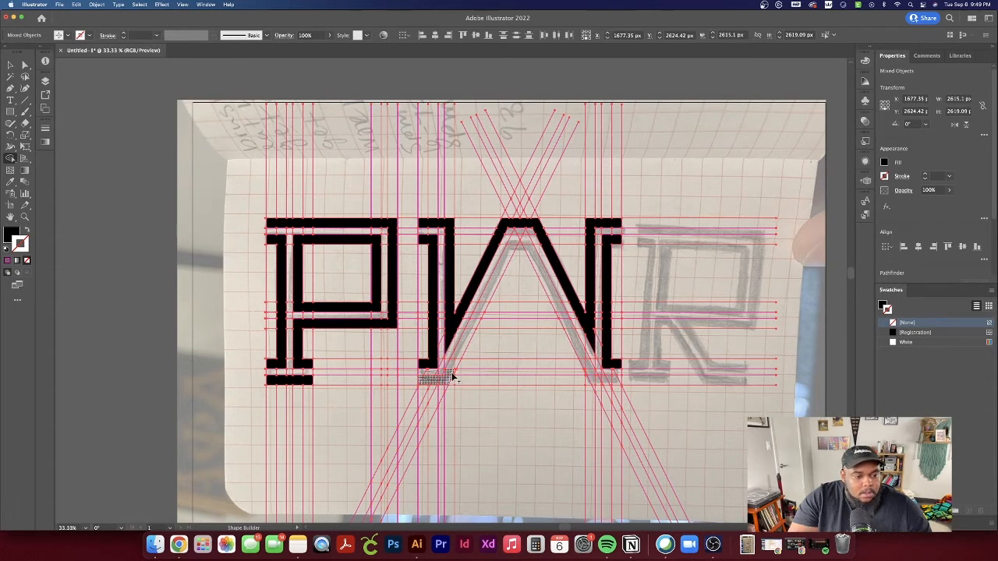
- Merge the W's lower outline from the left base serif over the inner peak to the right base serif
mouse_move(454, 374)
left_mouse_down()
mouse_move(514, 246)
mouse_move(533, 255)
mouse_move(550, 302)
left_mouse_up()
key("super+z")
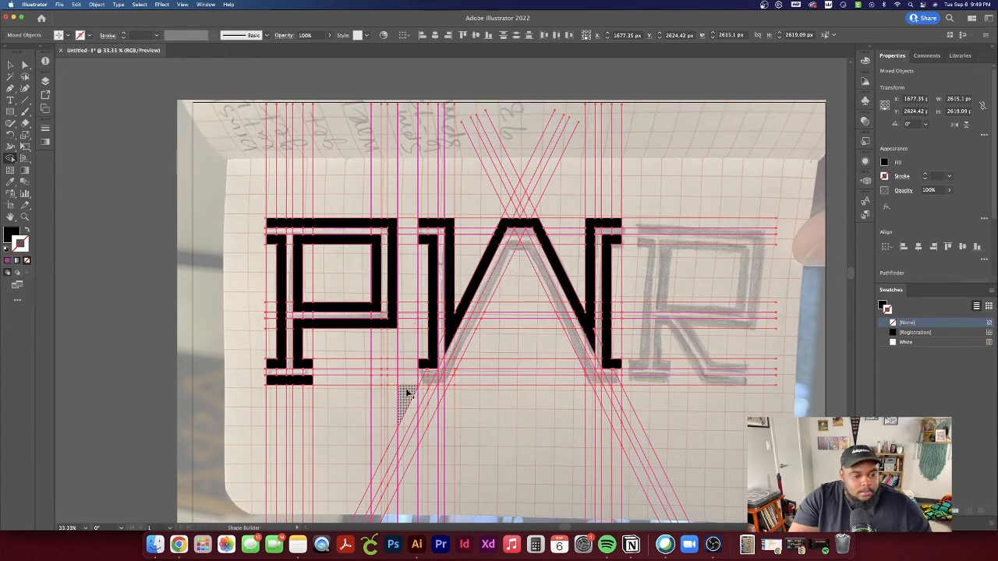
mouse_move(421, 382)
left_mouse_down()
mouse_move(452, 378)
mouse_move(507, 267)
left_mouse_up()
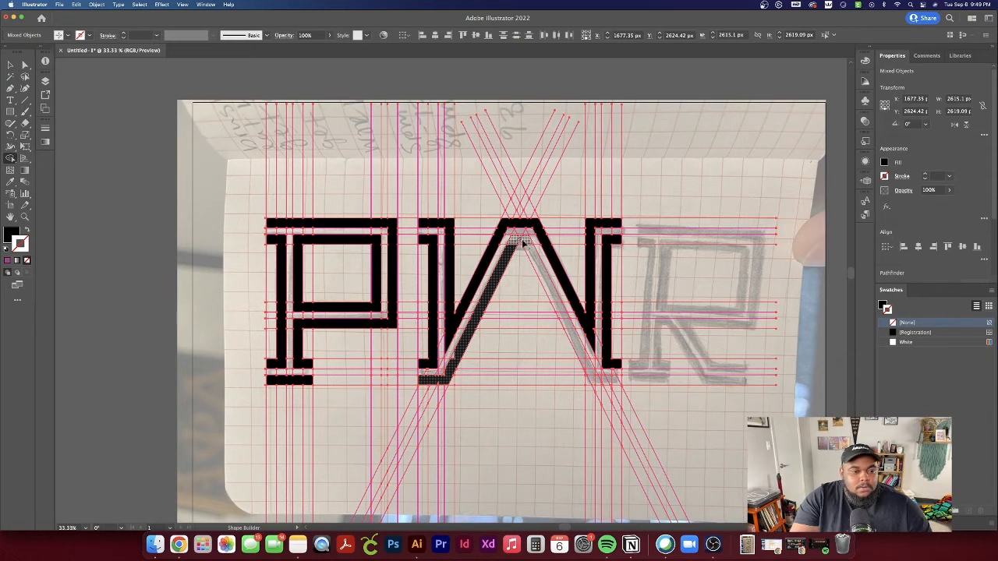
left_click(533, 265)
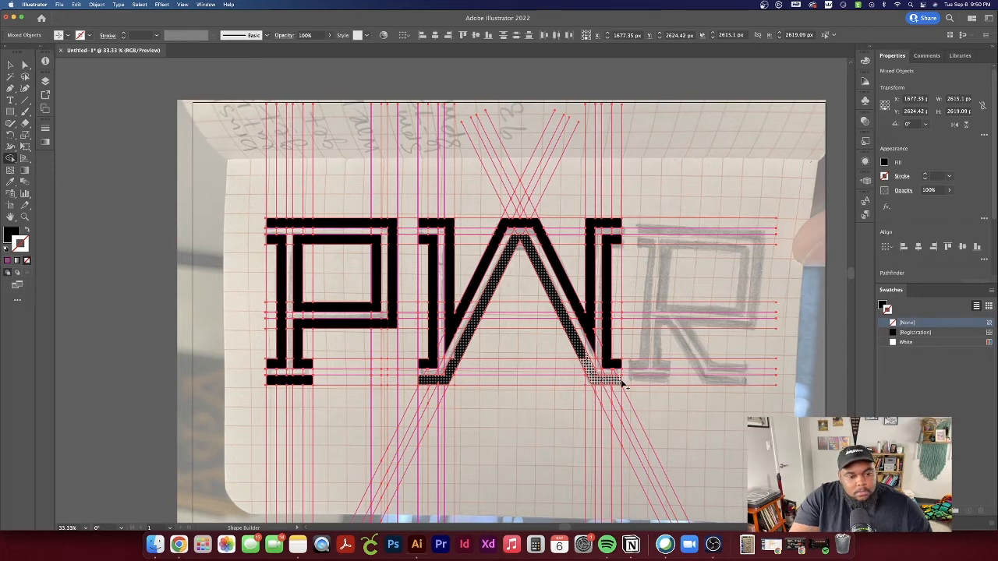
left_click(620, 381)
- Duplicate the black P shapes and place the copy over the sketched R
scroll(398, 435, "up", 2)
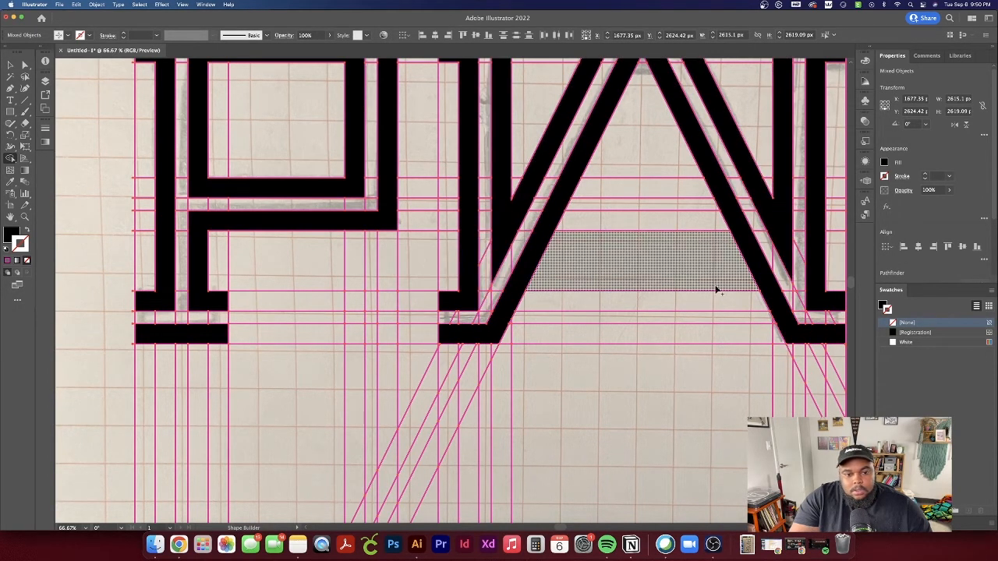
scroll(585, 270, "down", 3)
scroll(687, 220, "up", 3)
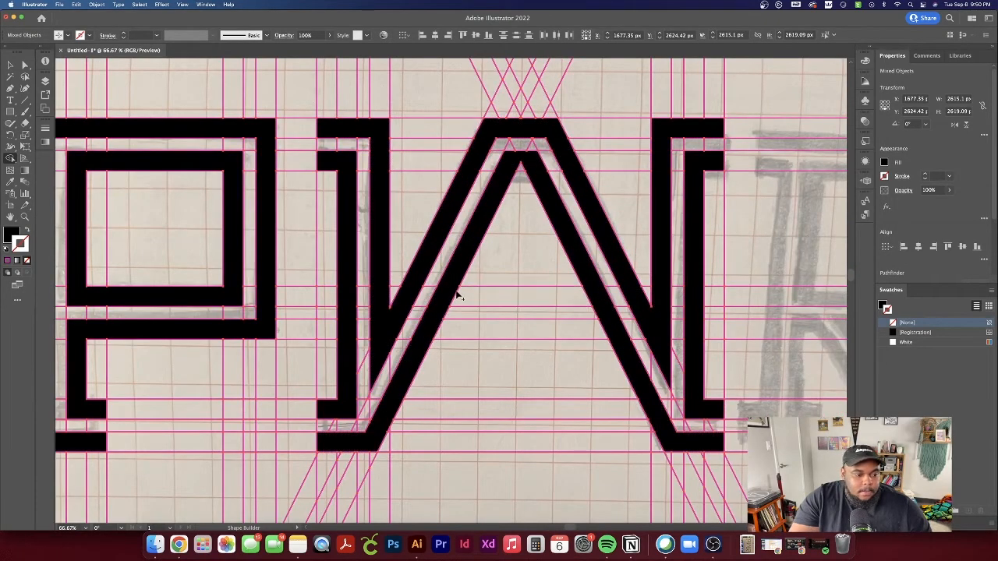
scroll(429, 275, "down", 3)
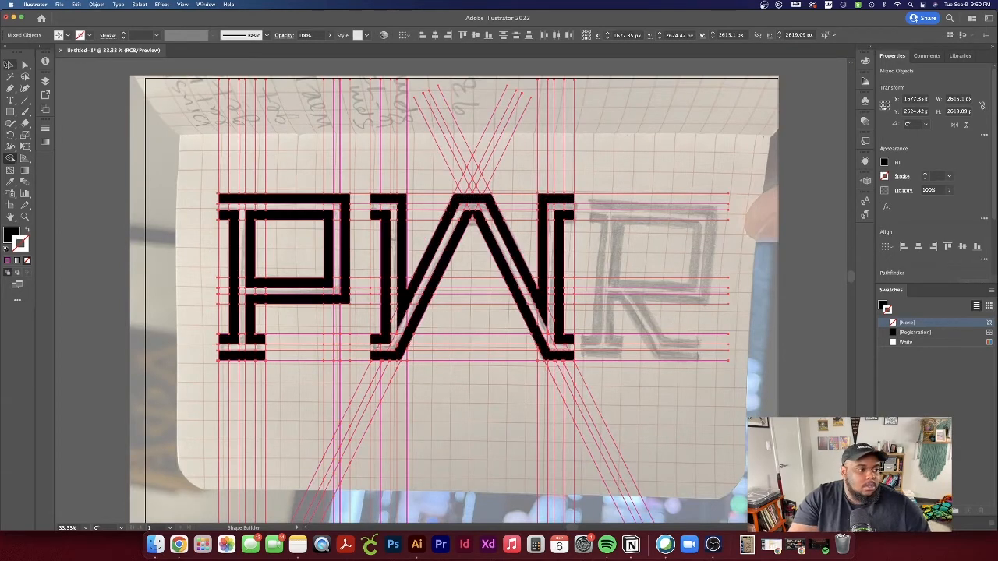
left_click(11, 65)
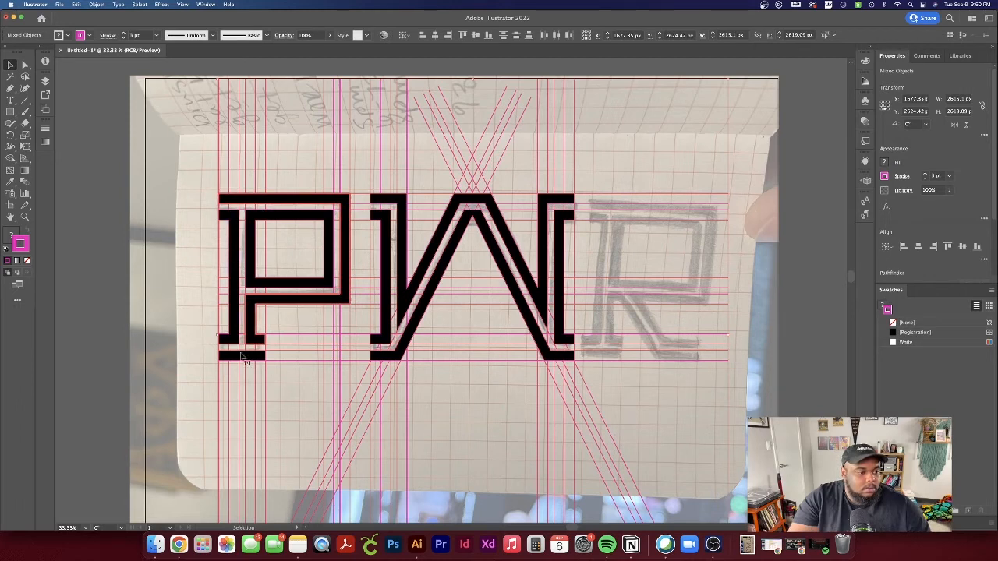
left_click(149, 342)
left_click(251, 206)
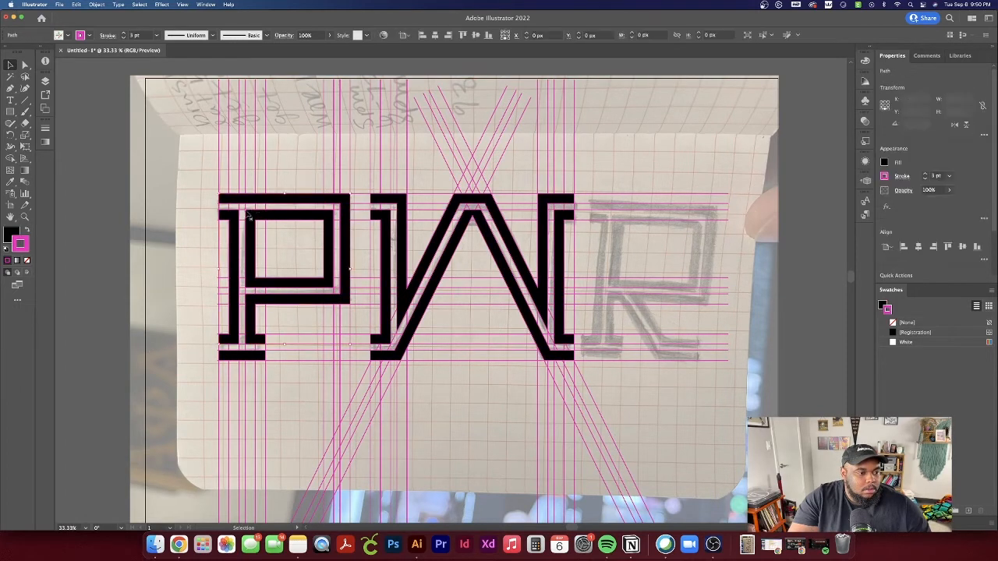
left_click(273, 312, "shift")
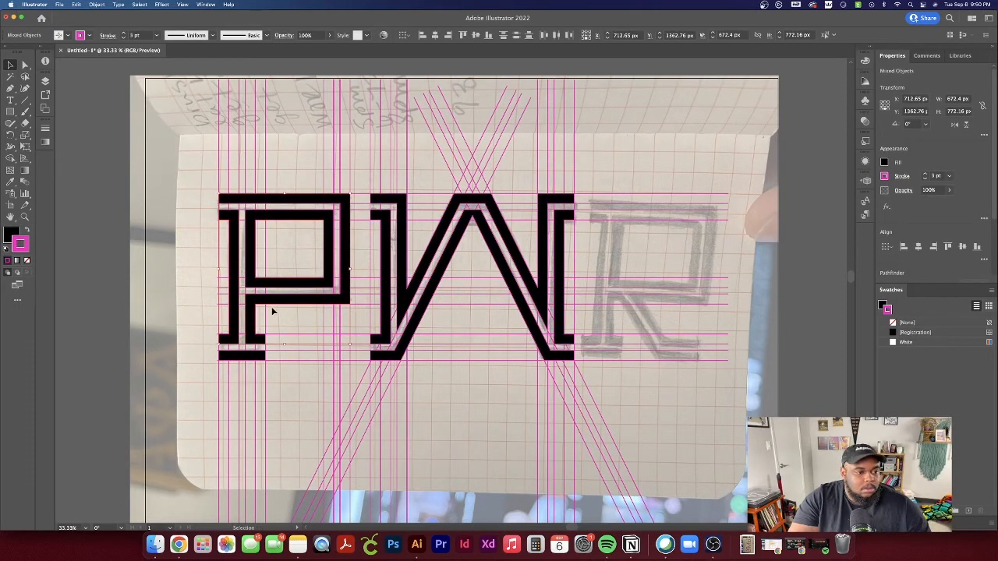
left_click(242, 358, "shift")
left_click_drag(269, 287, 637, 288)
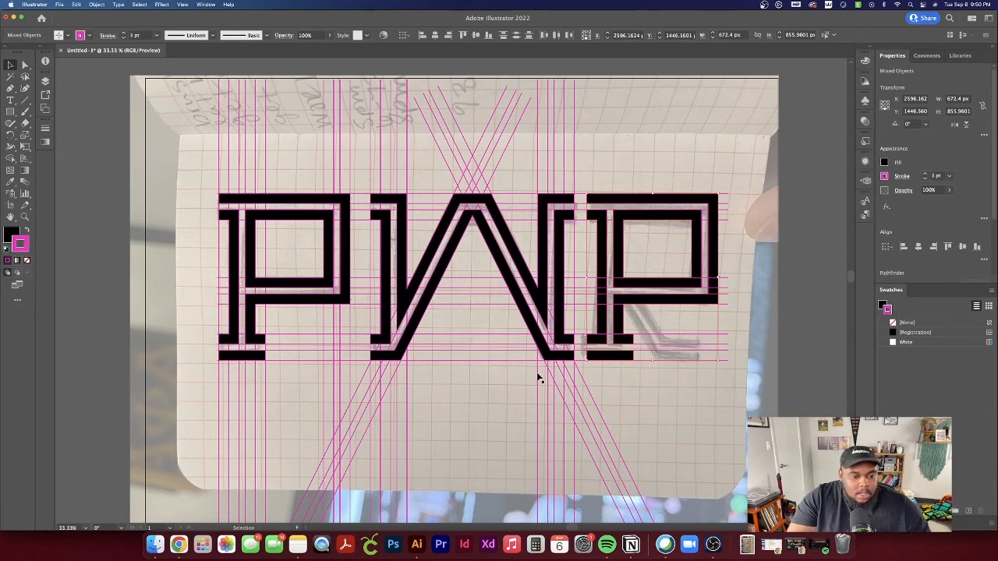
- Duplicate the W's right diagonal lines onto the R's leg and add a vertical line about 581 px tall at its outer edge
left_click(602, 465)
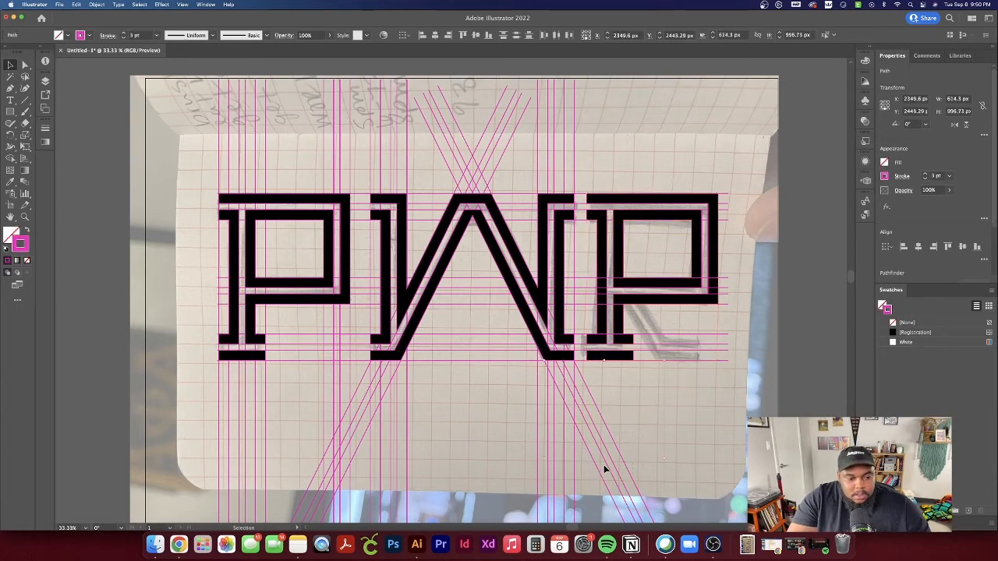
mouse_move(610, 466)
left_mouse_down()
mouse_move(691, 379)
mouse_move(673, 379)
mouse_move(684, 381)
left_mouse_up()
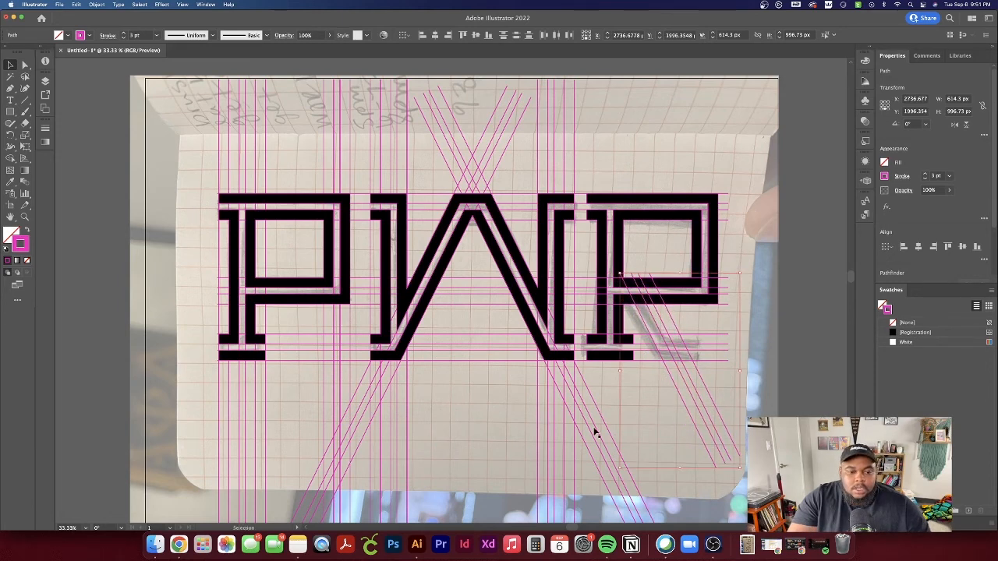
left_click(576, 137)
left_click_drag(577, 138, 718, 355)
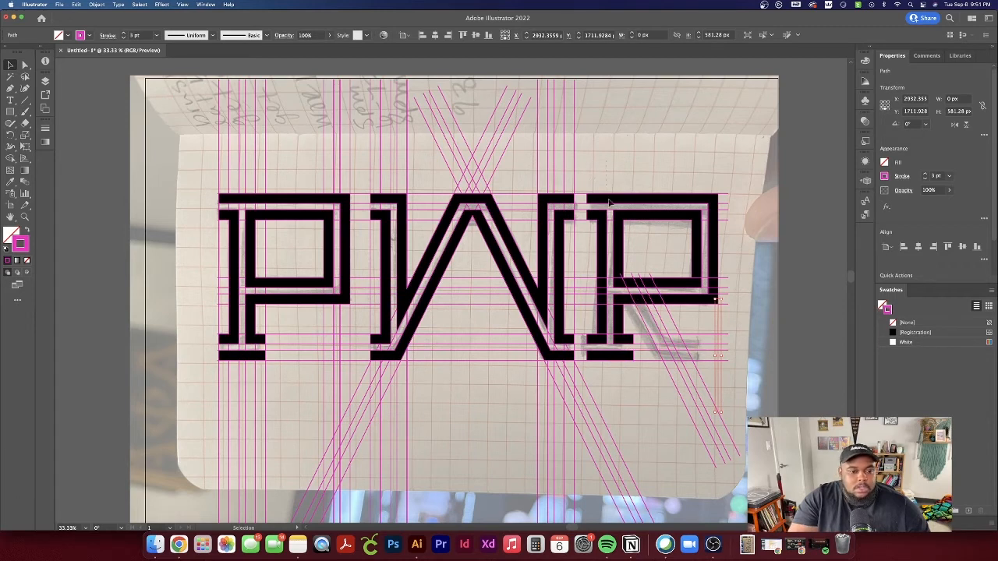
- Hide and show Layer 2 again to compare the built letters with the sketch
left_click_drag(725, 411, 428, 435)
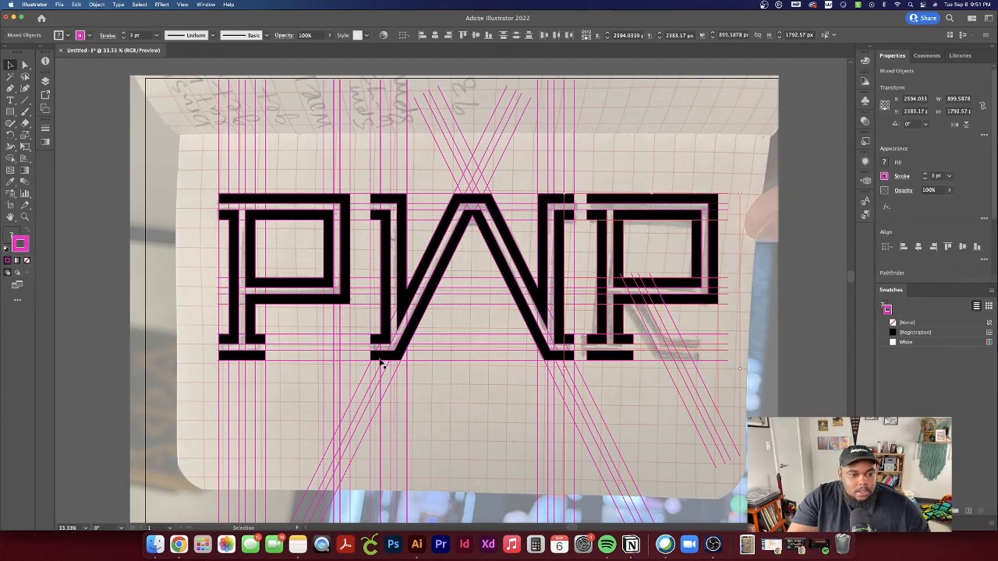
left_click(10, 159)
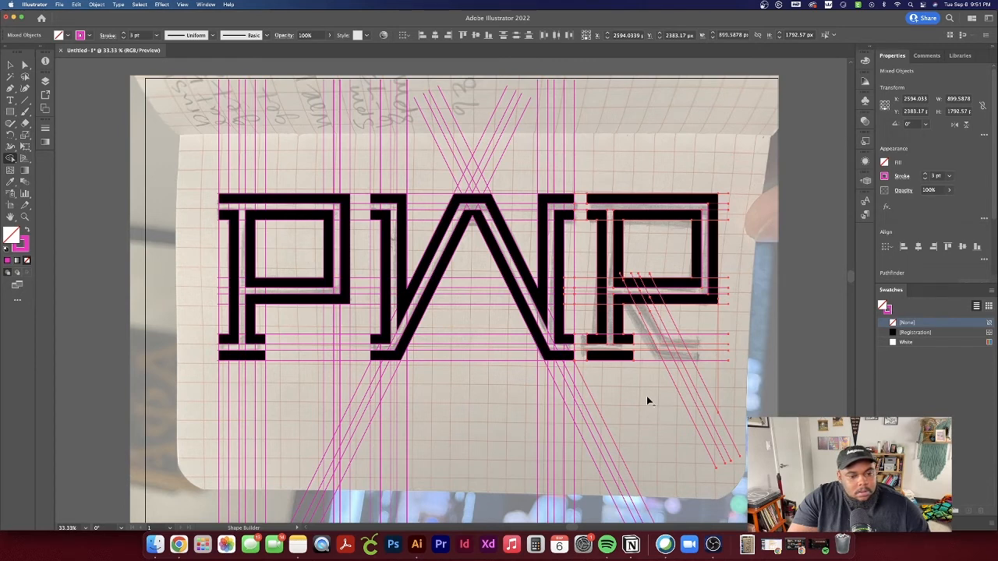
left_click(46, 82)
left_click(64, 92)
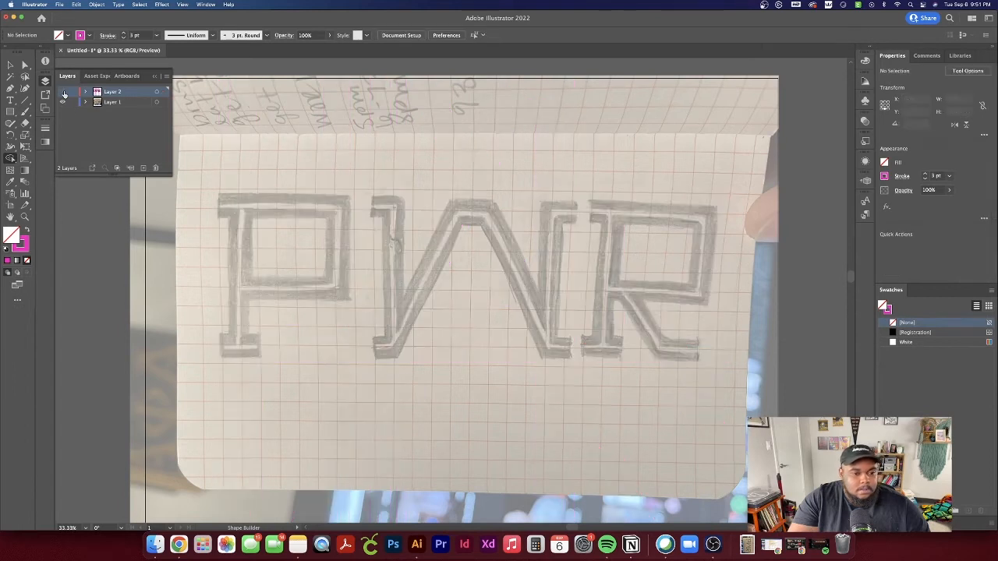
left_click(64, 92)
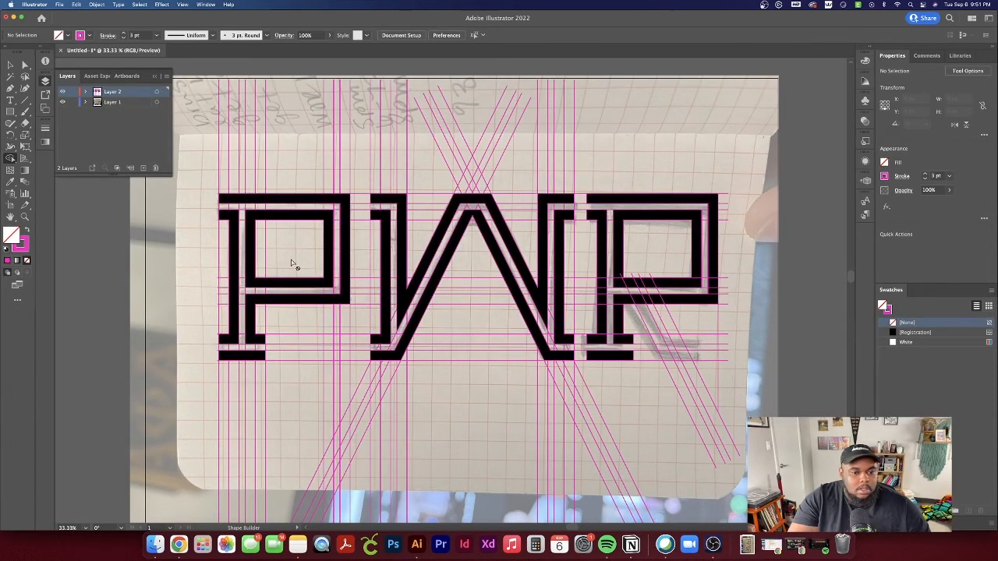
- Build the R's diagonal leg with its foot serif as two parallel black, stroke-free Shape Builder shapes from the selected lines
left_click(10, 65)
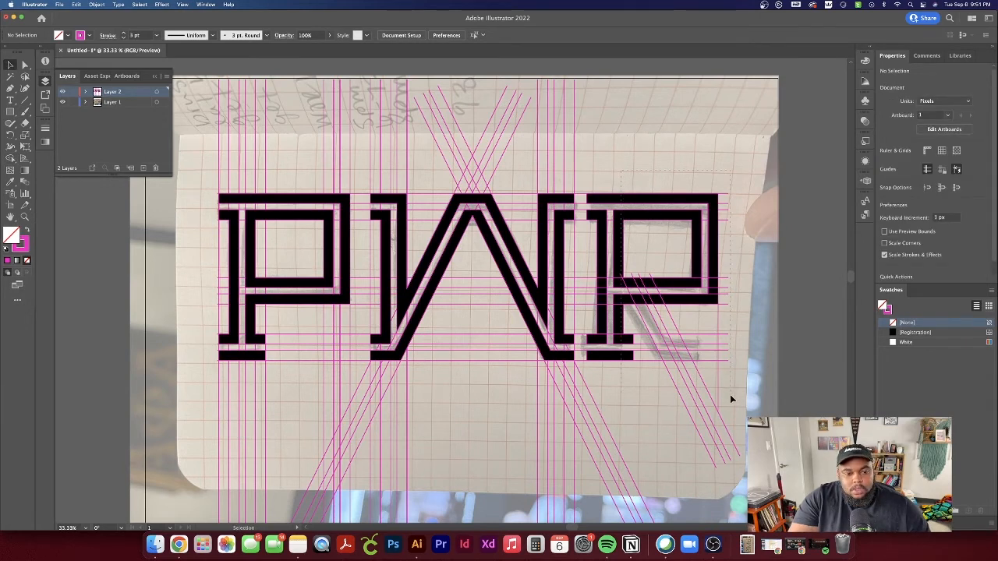
key("super+a")
left_click(10, 159)
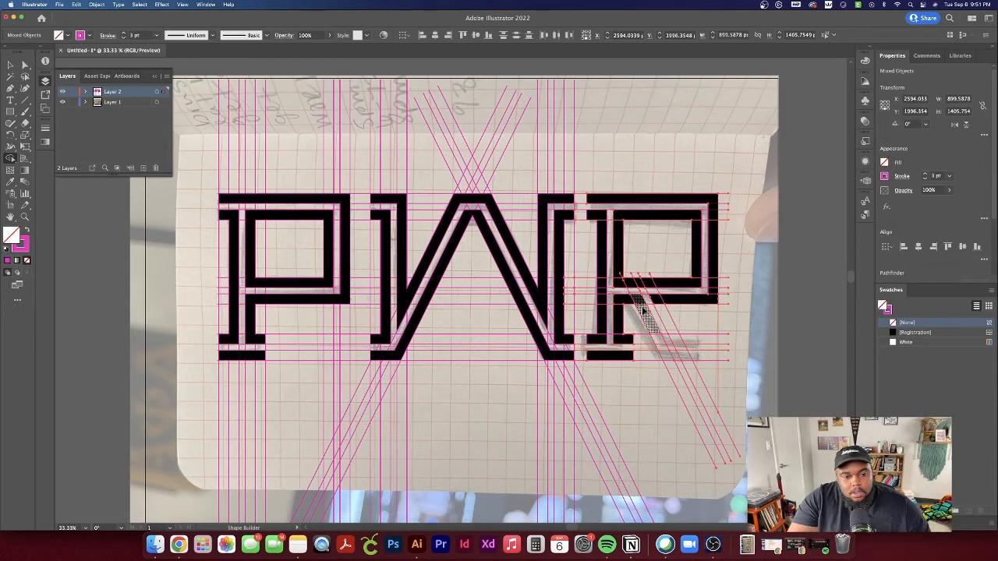
mouse_move(659, 340)
left_mouse_down()
mouse_move(698, 340)
mouse_move(648, 350)
left_mouse_up()
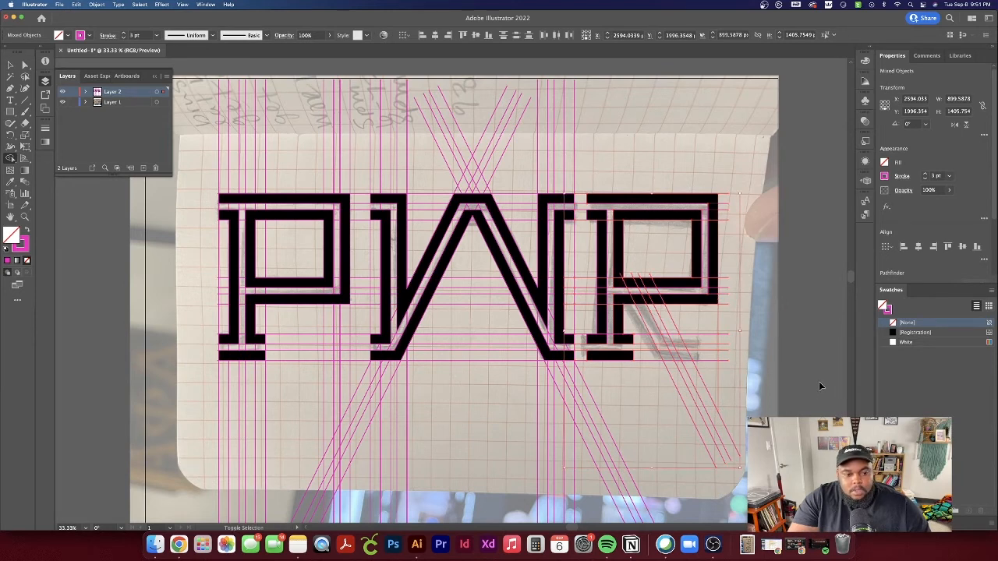
left_click(912, 335)
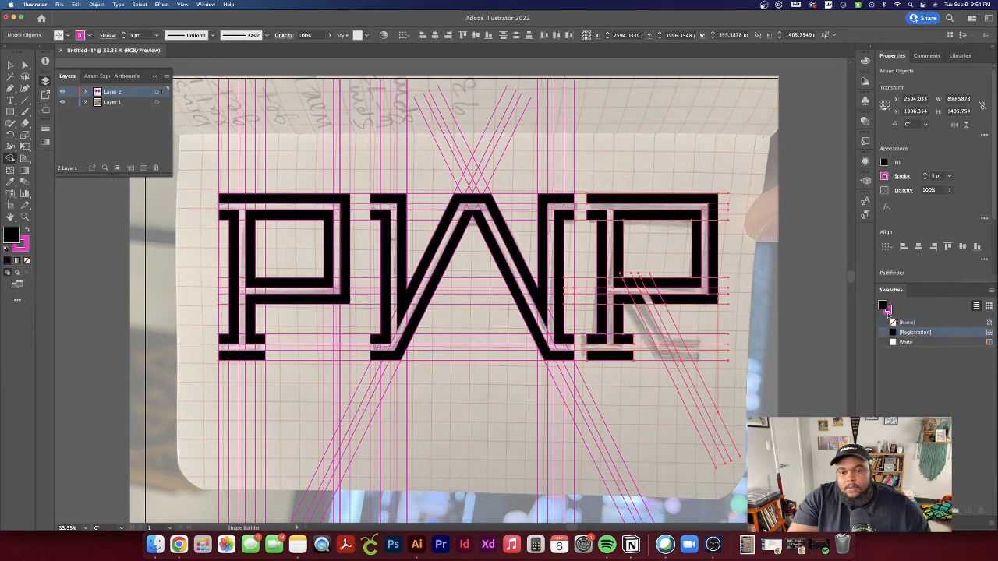
left_click(888, 312)
left_click(902, 324)
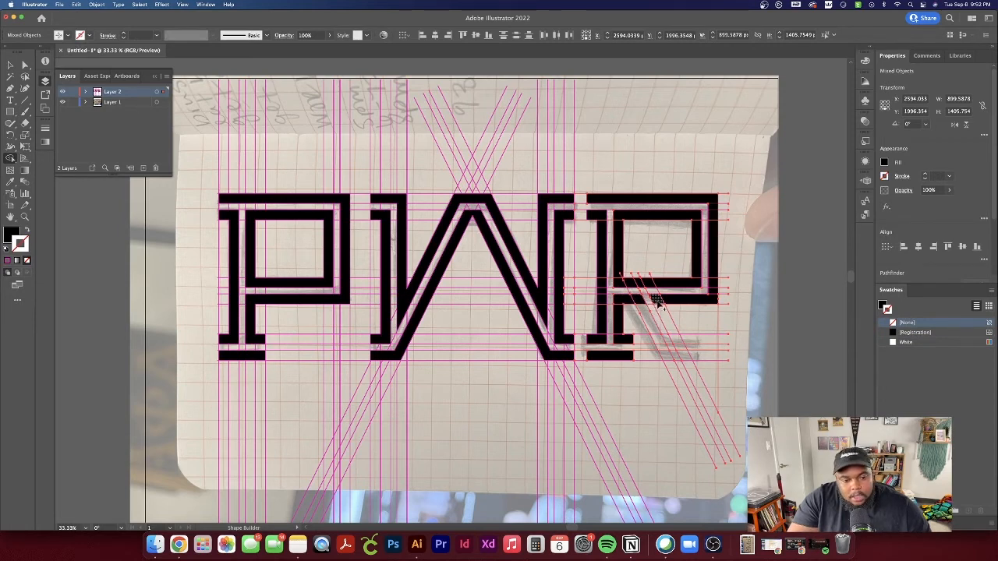
left_click(675, 339)
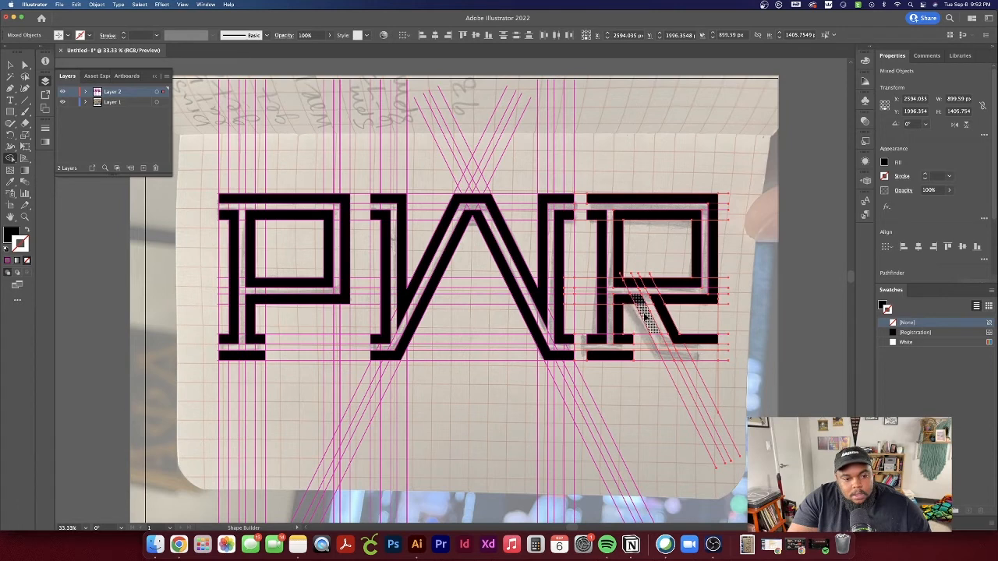
mouse_move(656, 341)
left_mouse_down()
mouse_move(668, 355)
mouse_move(714, 360)
left_mouse_up()
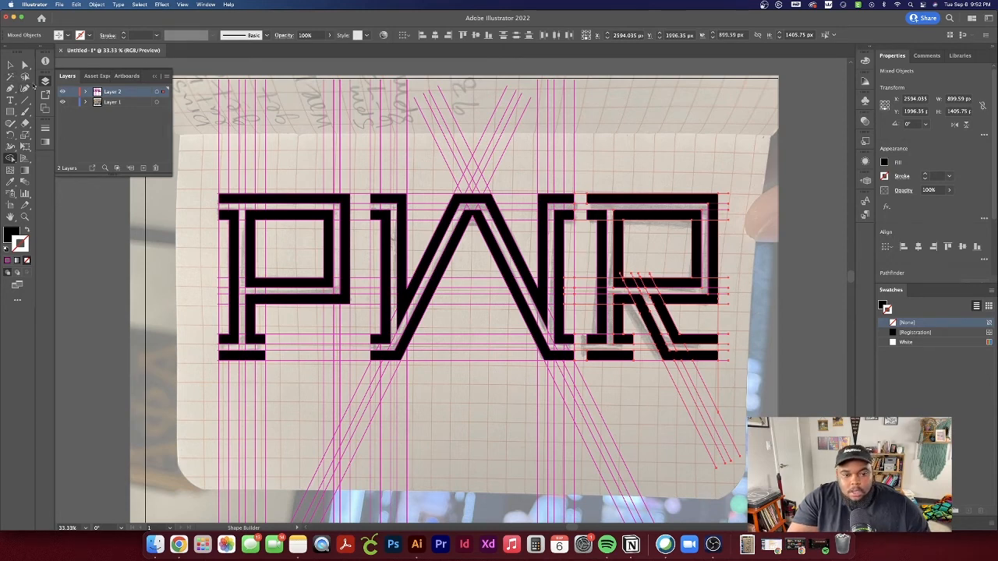
key("v")
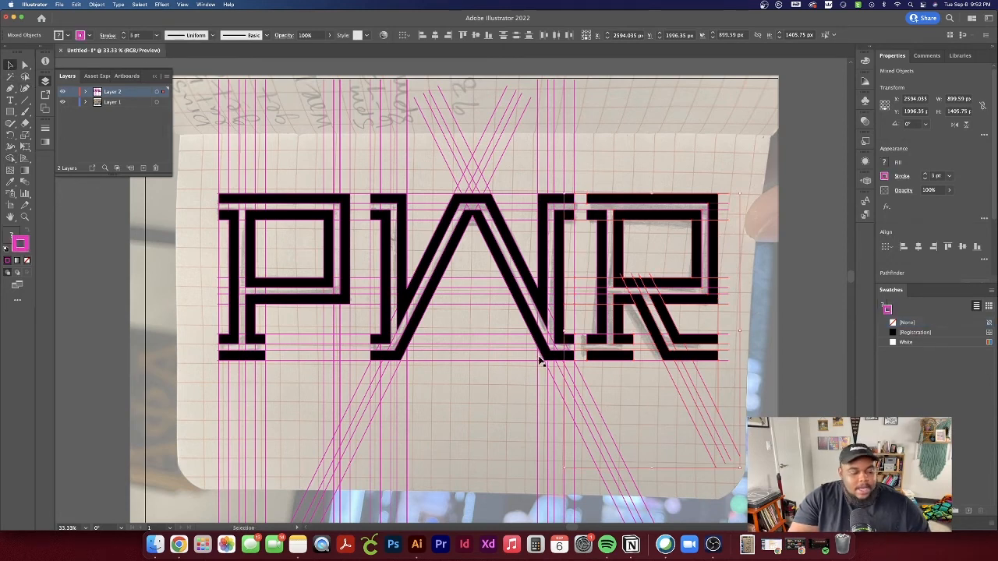
- Select all black shapes of the P, W and R without the guide lines and duplicate them straight up above the sketch
scroll(528, 352, "down", 2)
scroll(527, 352, "up", 2)
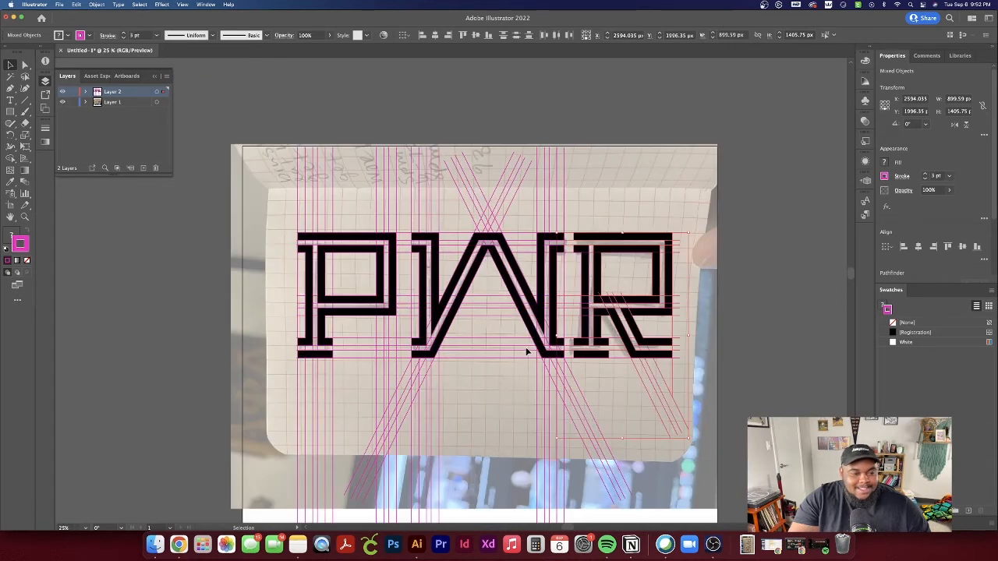
left_click(324, 296)
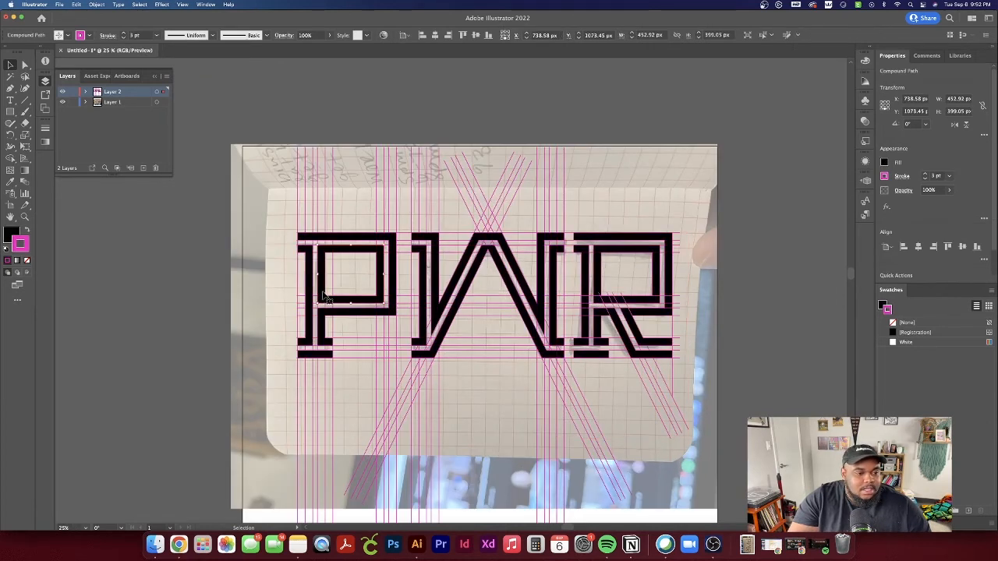
left_click(313, 276, "shift")
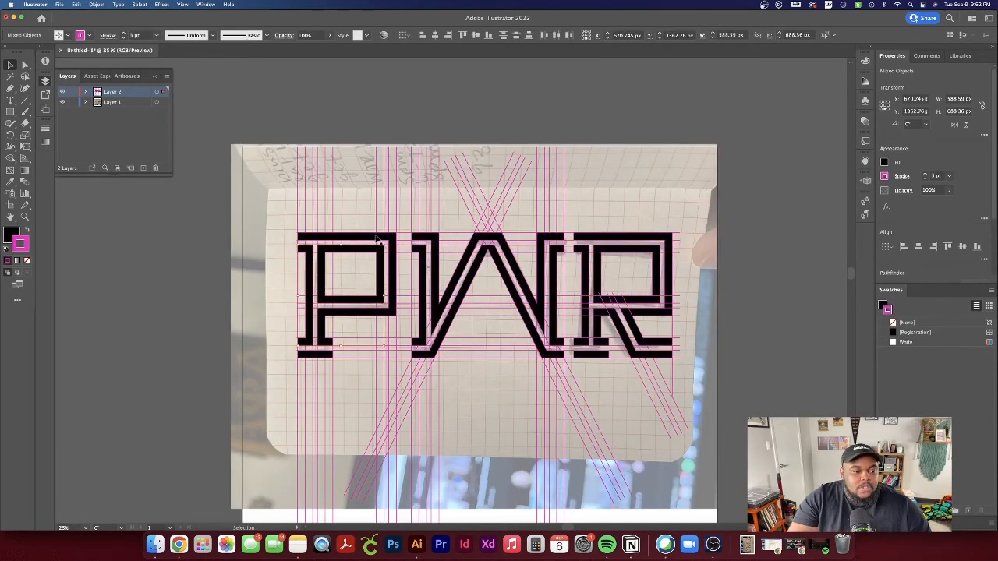
left_click(382, 247, "shift")
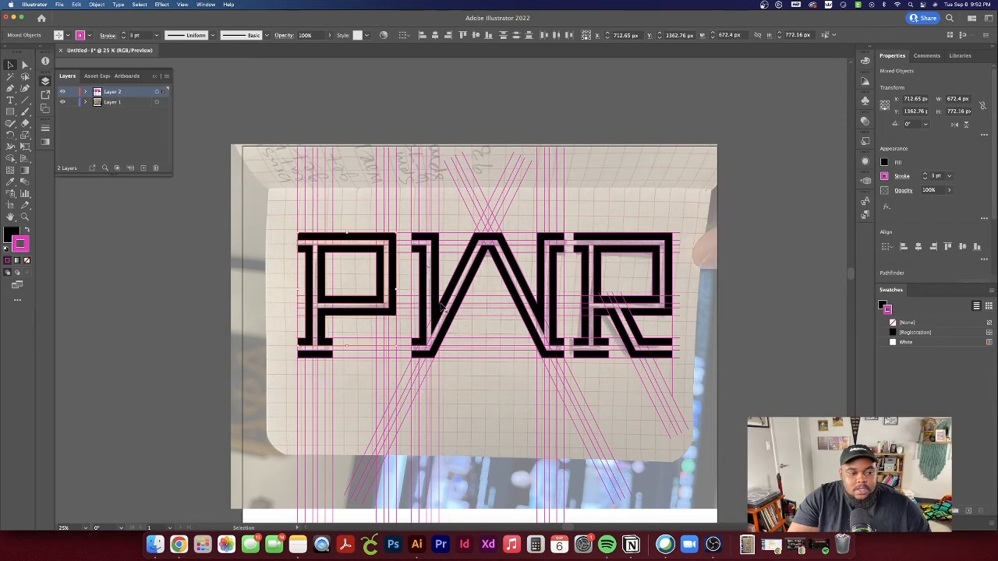
left_click(323, 356, "shift")
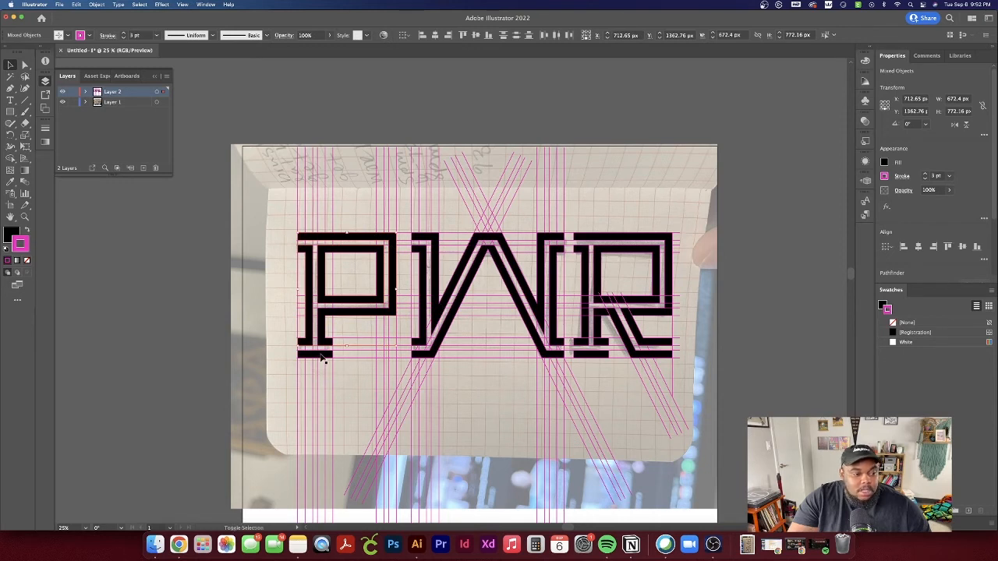
left_click(426, 271, "shift")
left_click(464, 290, "shift")
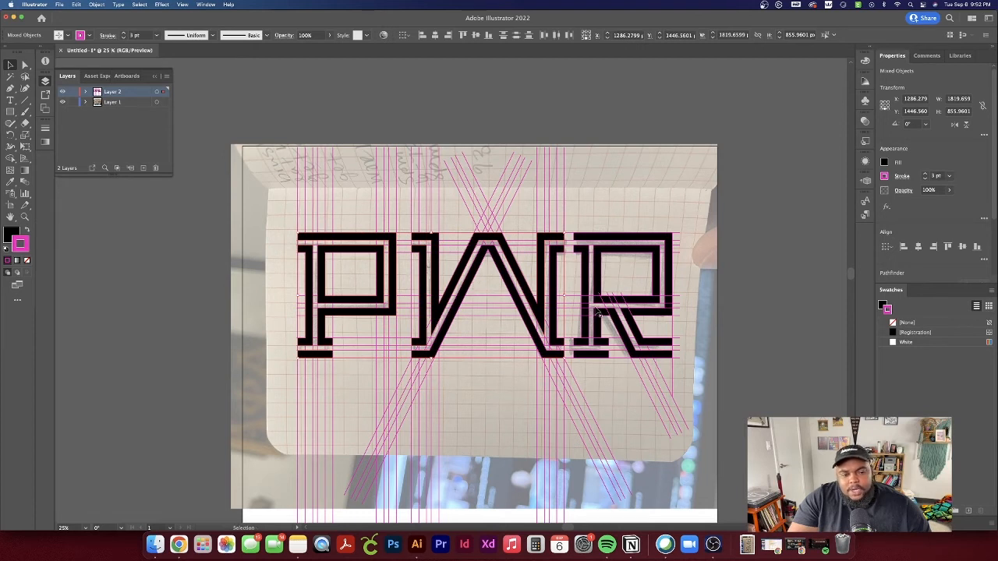
left_click(605, 245, "shift")
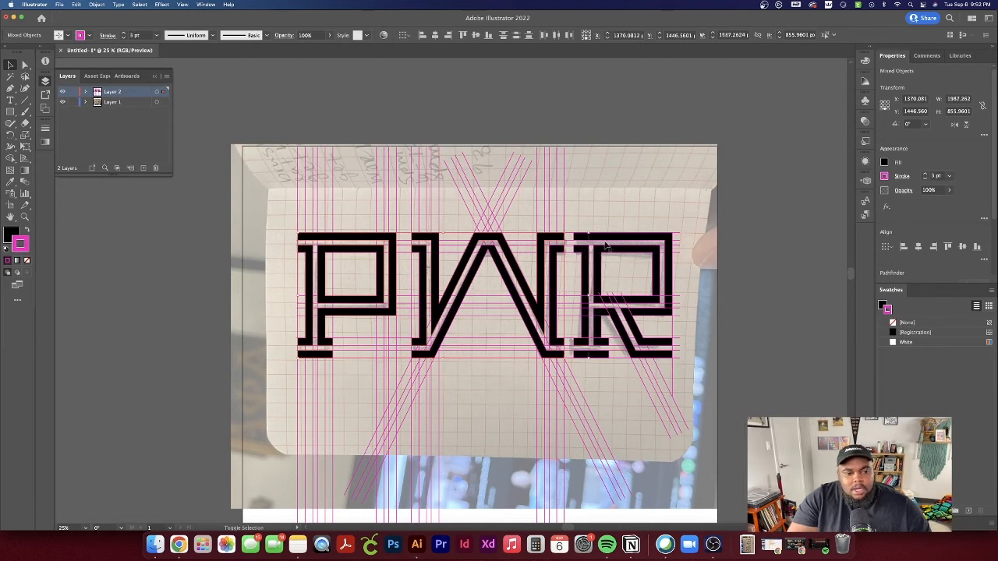
left_click(613, 254, "shift")
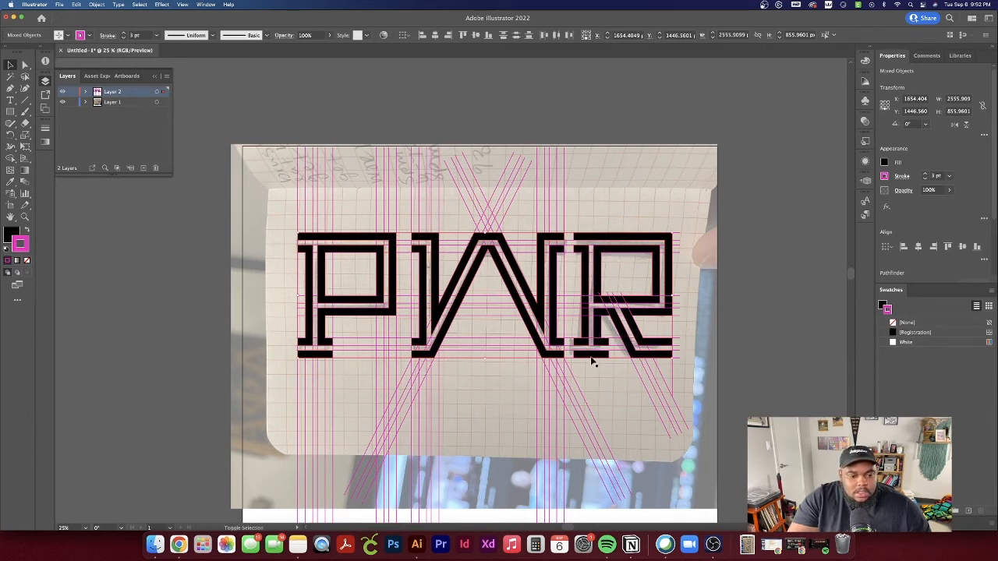
scroll(593, 359, "down", 2)
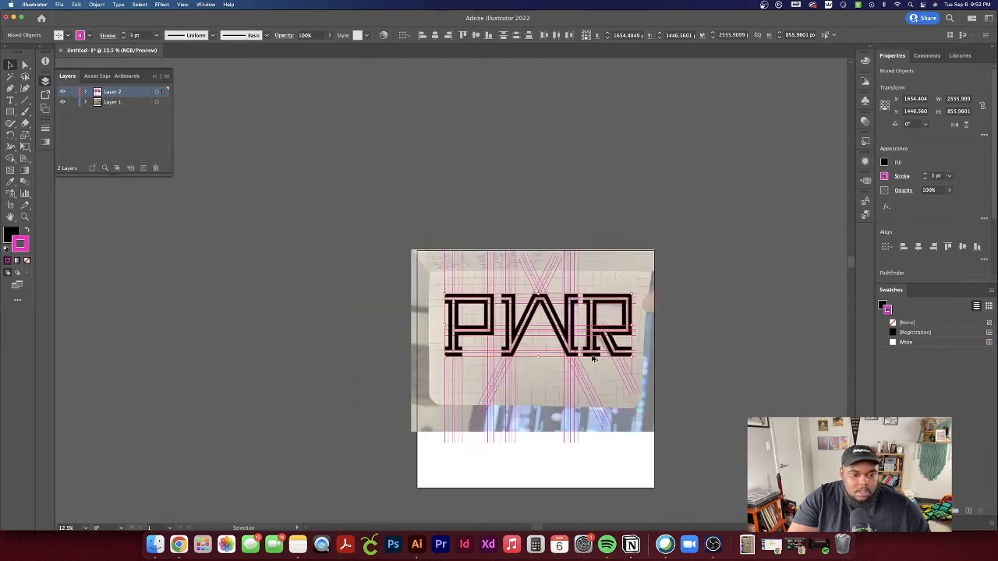
left_click_drag(592, 359, 600, 220)
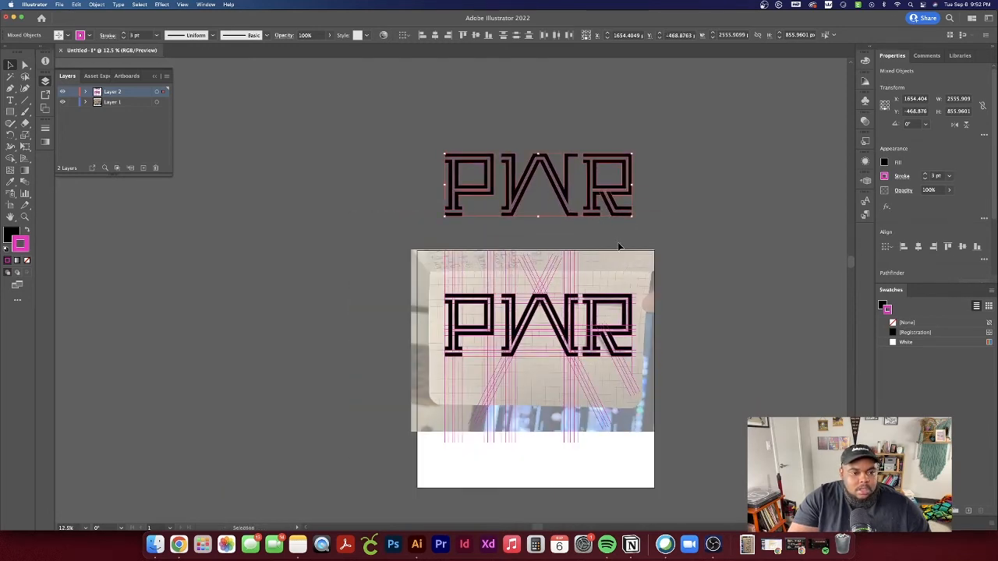
key("super+z")
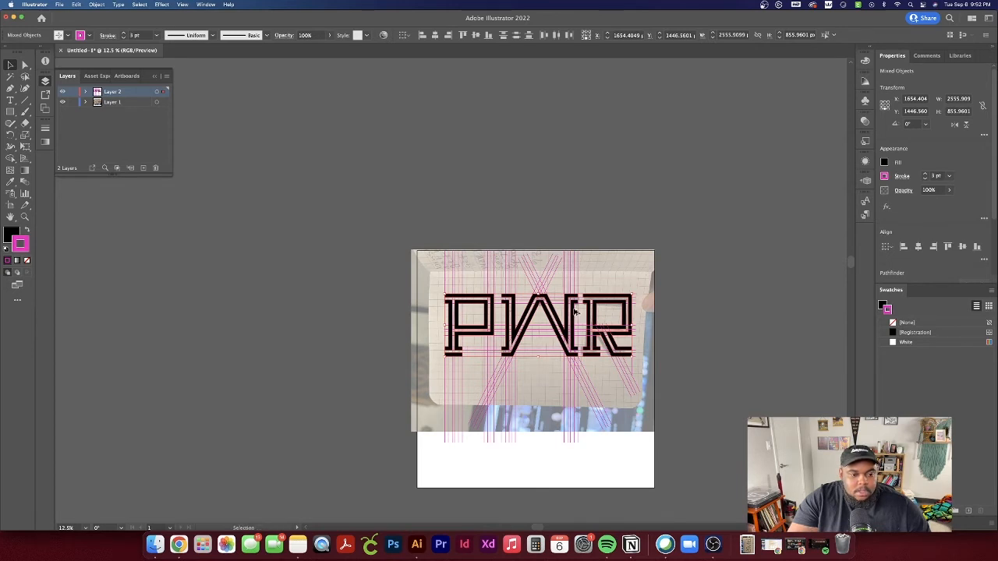
left_click_drag(575, 312, 575, 171)
left_click(463, 137)
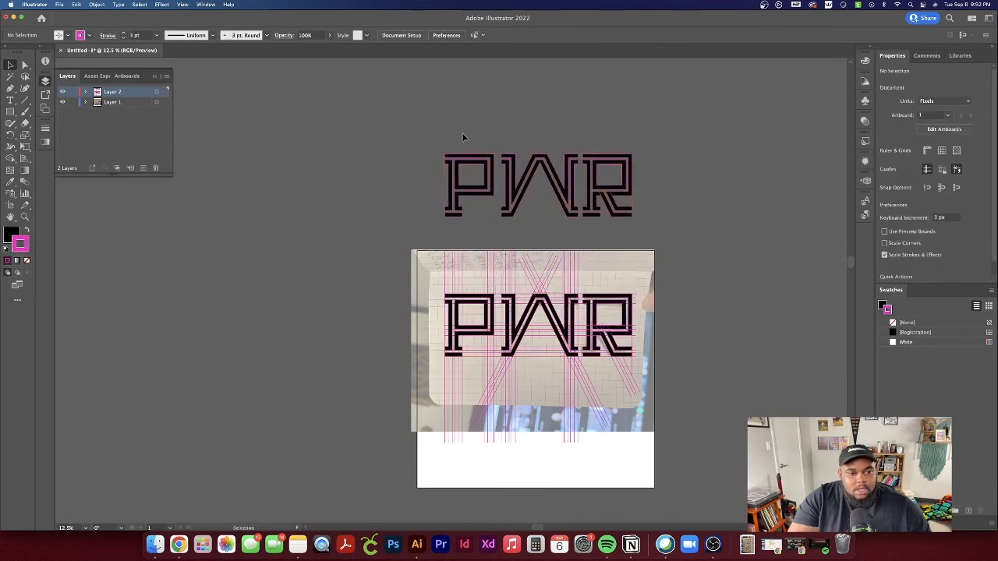
- Hide the artboards and remove the stroke from the duplicated PWR lettering
left_click_drag(463, 137, 627, 226)
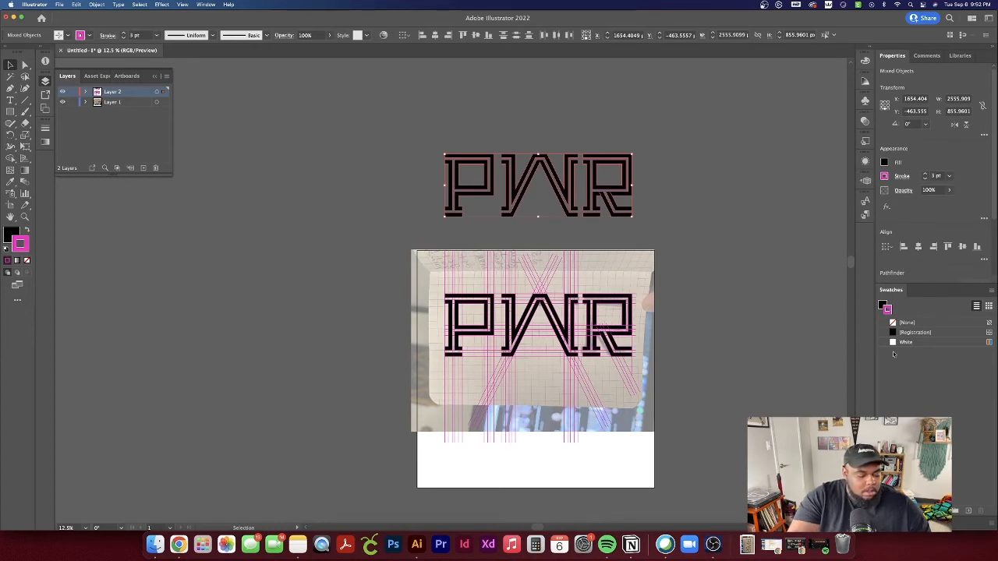
key("super+shift+h")
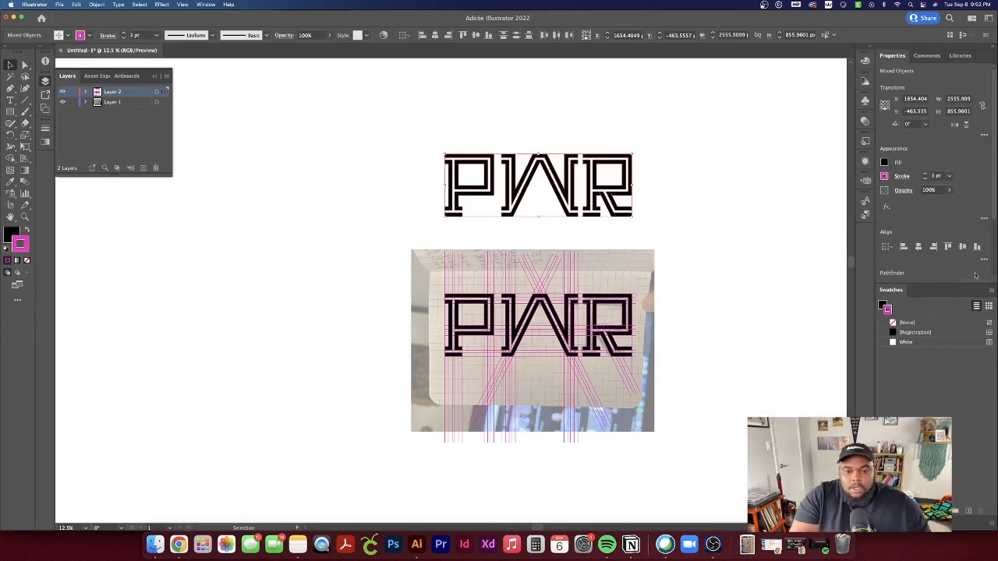
left_click(906, 322)
left_click(518, 130)
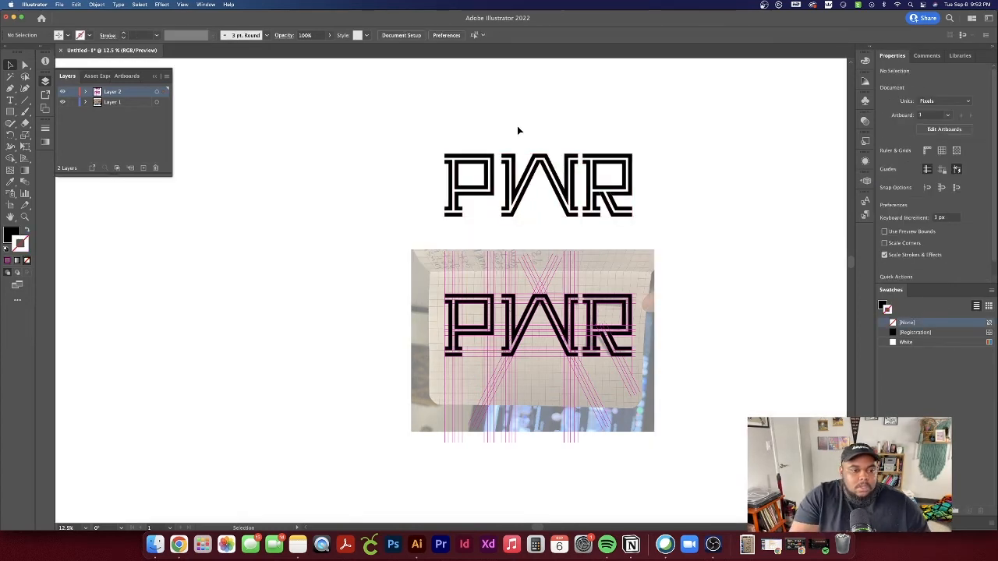
- Simplify the paths of the whole duplicated PWR lettering to reduce its surplus anchor points
scroll(518, 130, "up", 3)
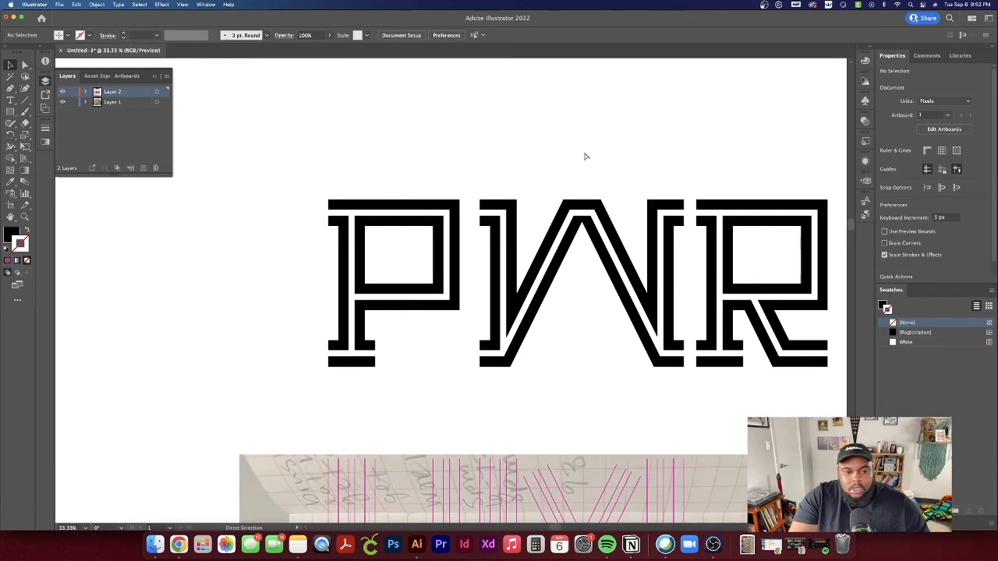
scroll(586, 156, "right", 3)
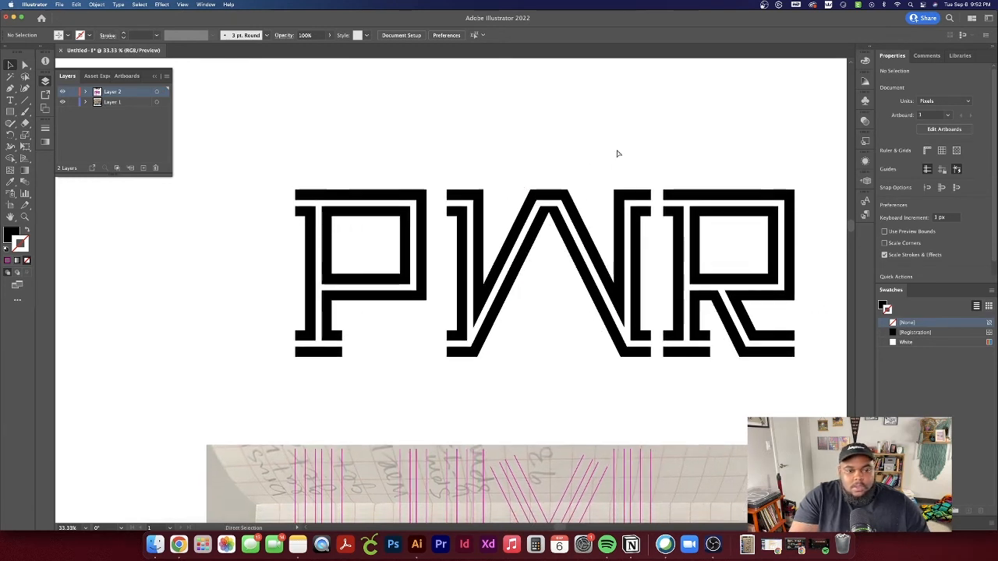
scroll(617, 154, "right", 3)
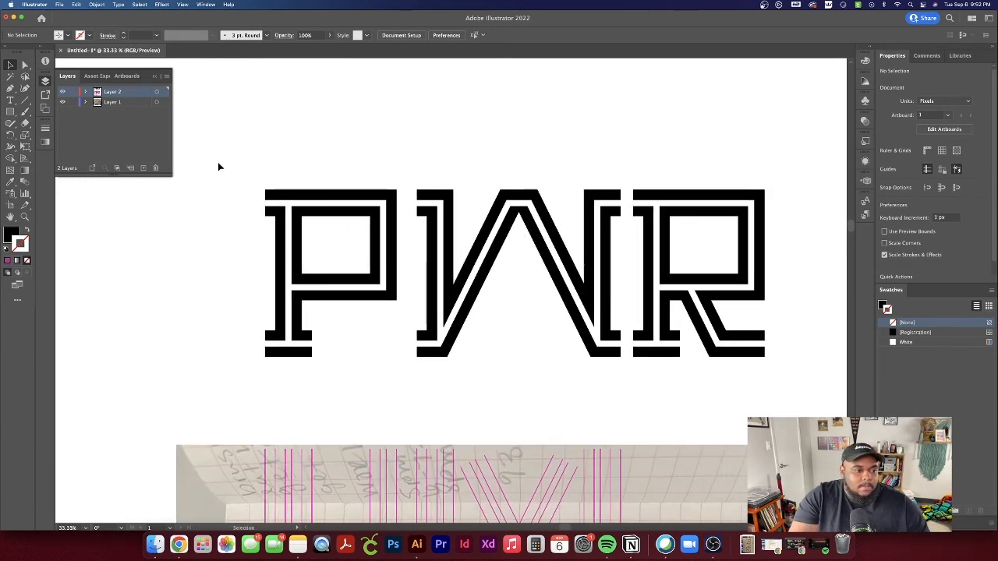
left_click_drag(219, 166, 737, 430)
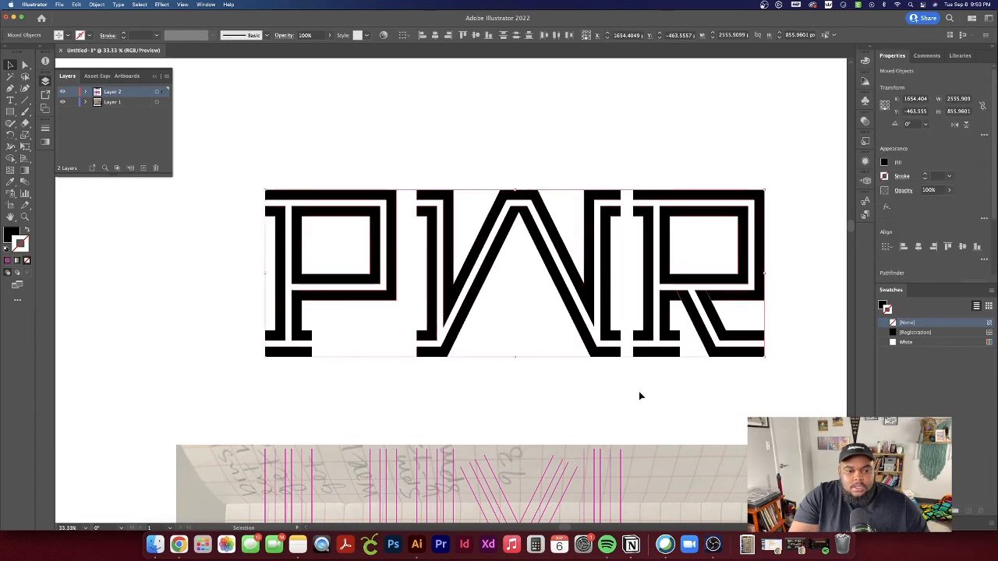
left_click(12, 159)
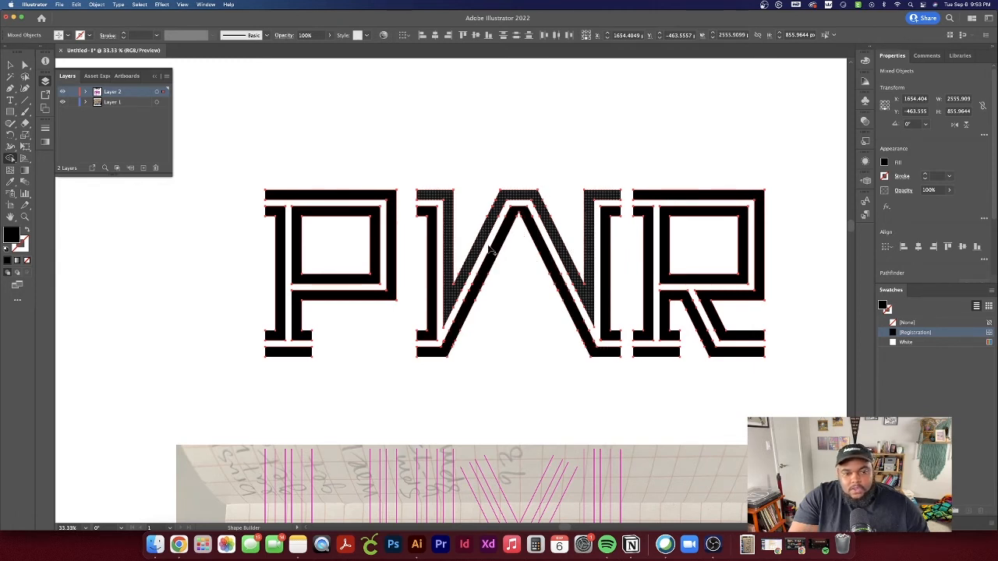
left_click(10, 159)
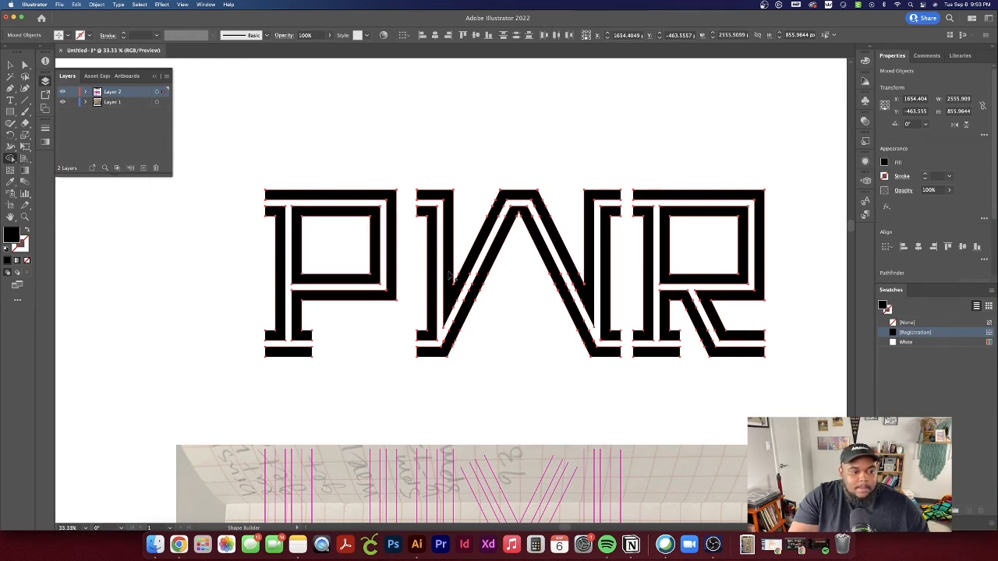
left_click(61, 4)
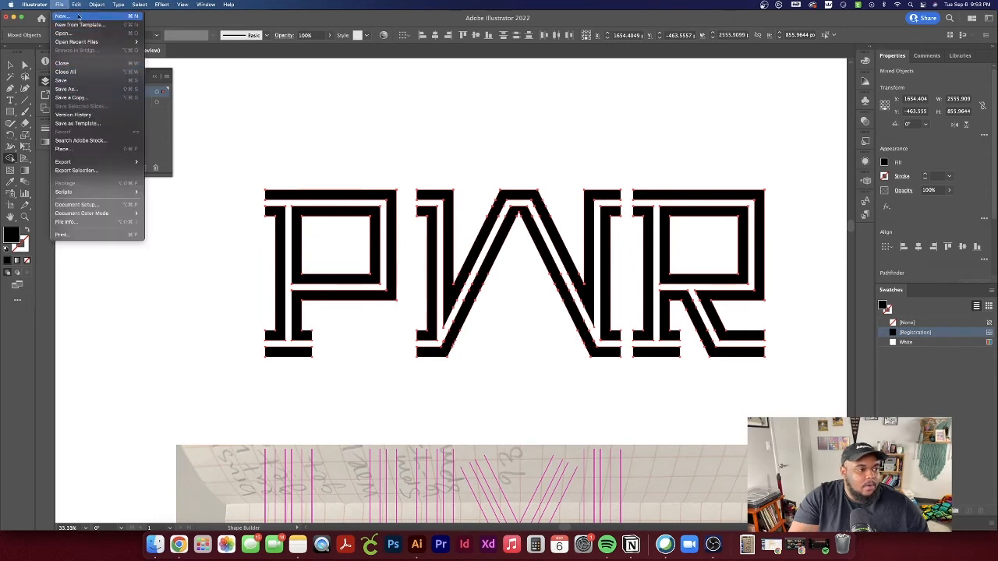
mouse_move(78, 5)
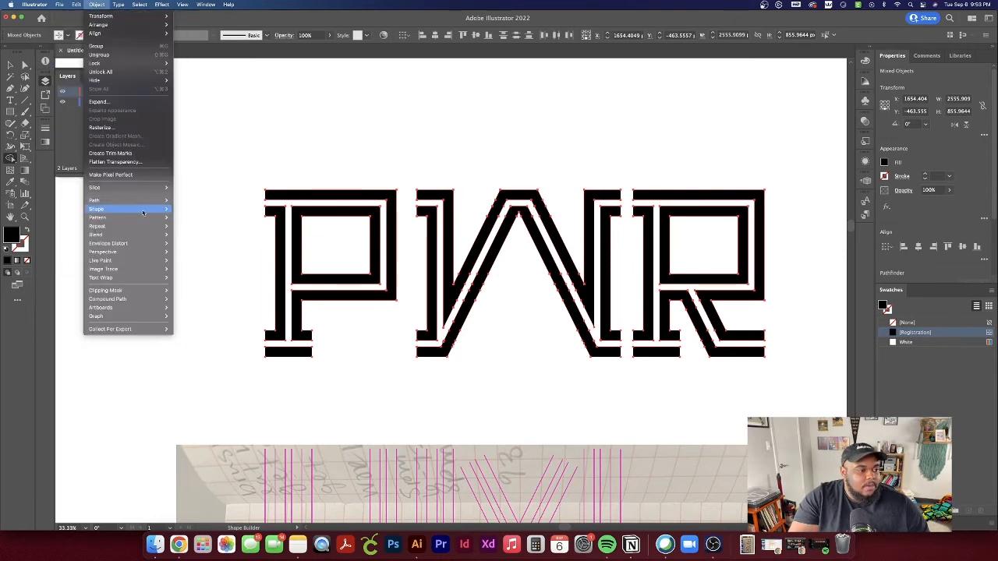
mouse_move(138, 202)
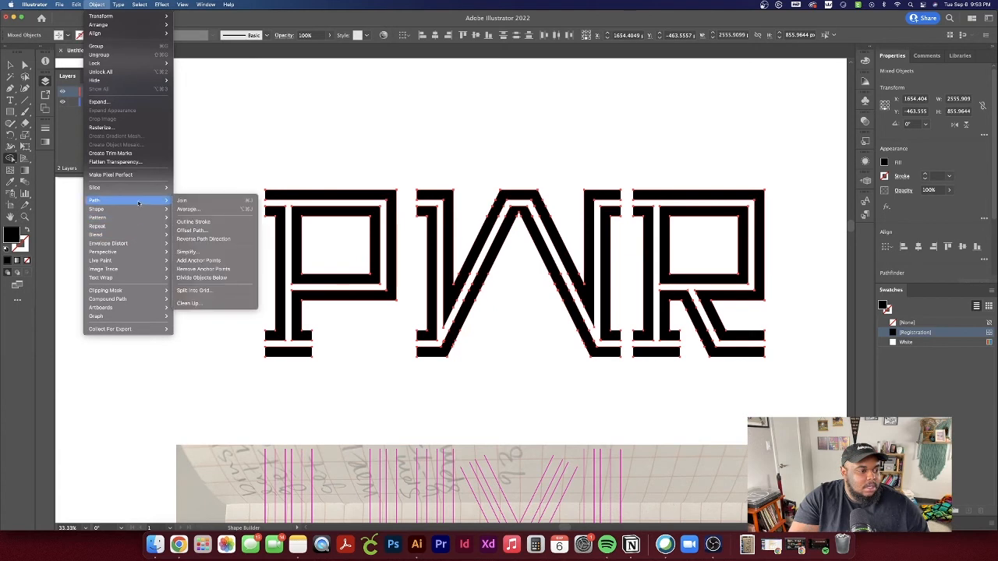
left_click(204, 255)
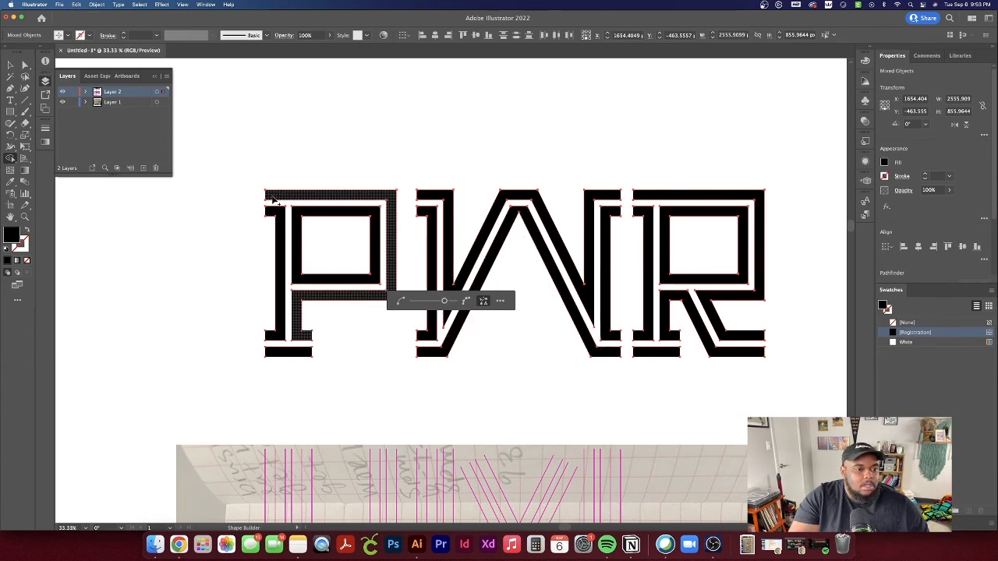
- Try shearing the whole duplicated PWR lettering horizontally into a slight rightward italic slant, about 2723 px wide overall, then deselect it
key("v")
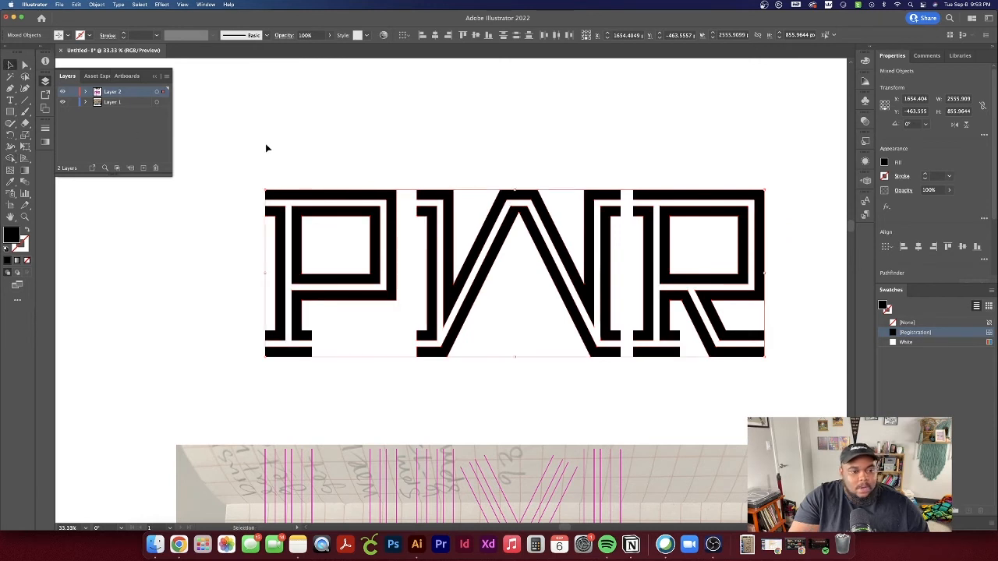
left_click(266, 148)
left_click_drag(237, 154, 788, 415)
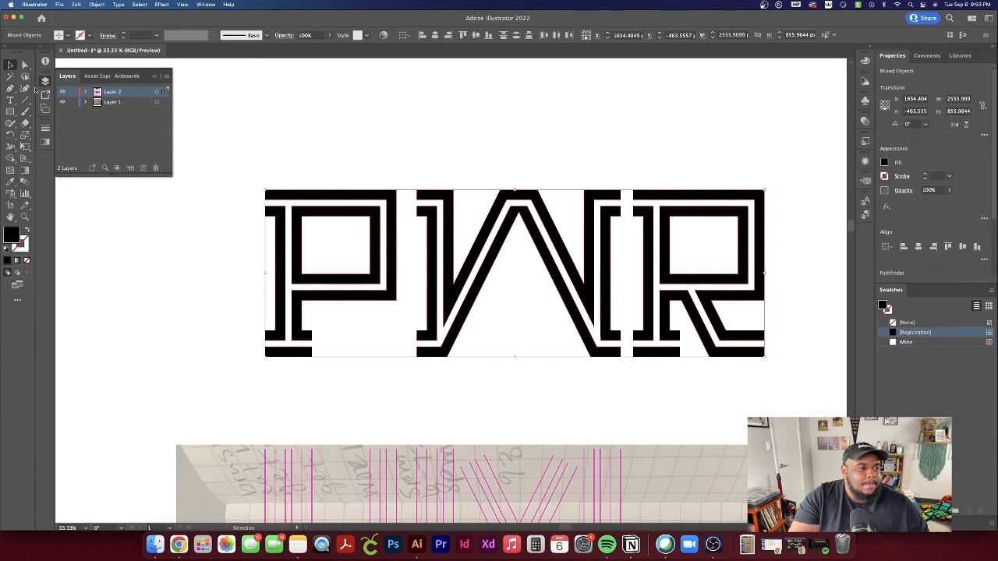
left_click(25, 135)
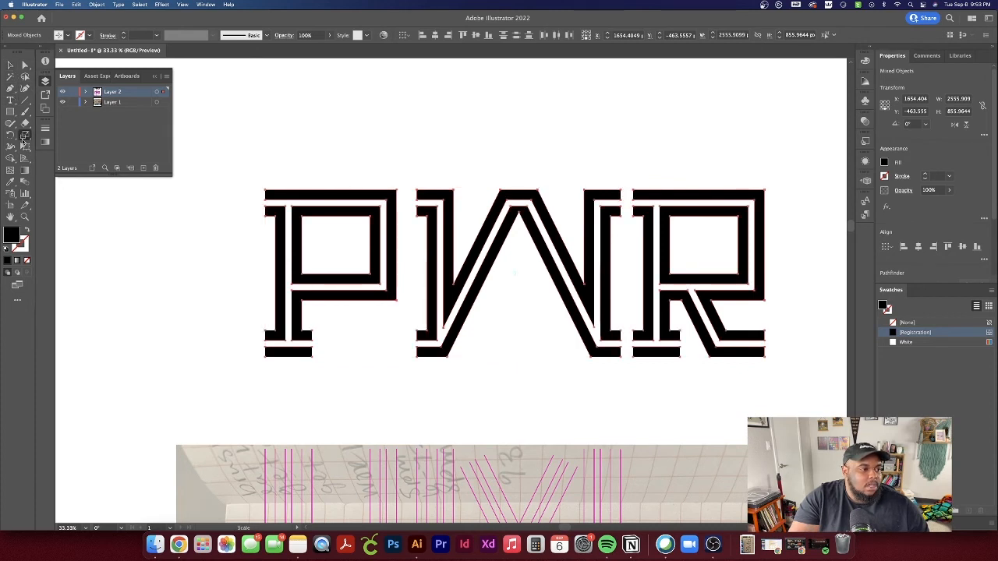
left_click_drag(25, 140, 74, 146)
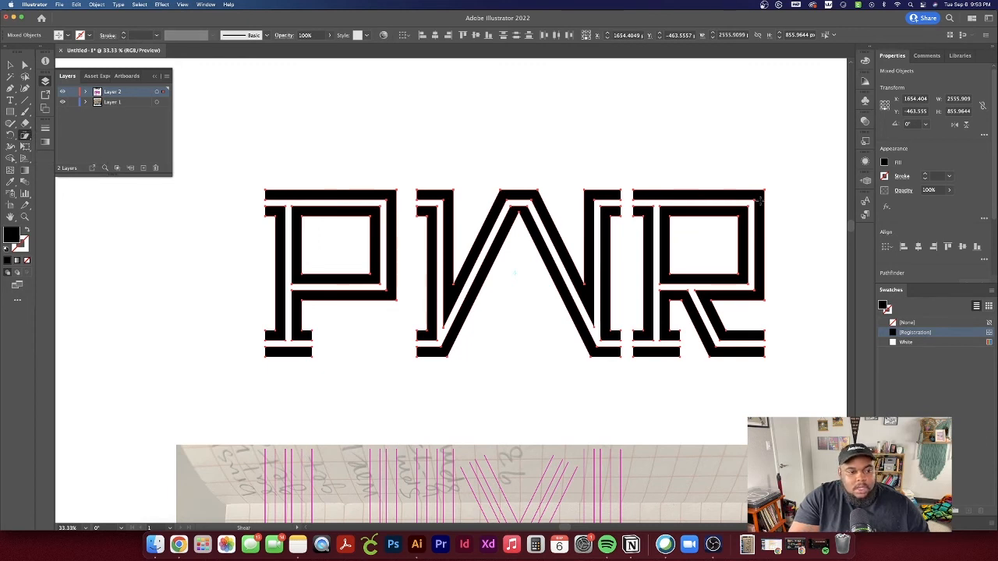
left_click_drag(766, 193, 781, 196)
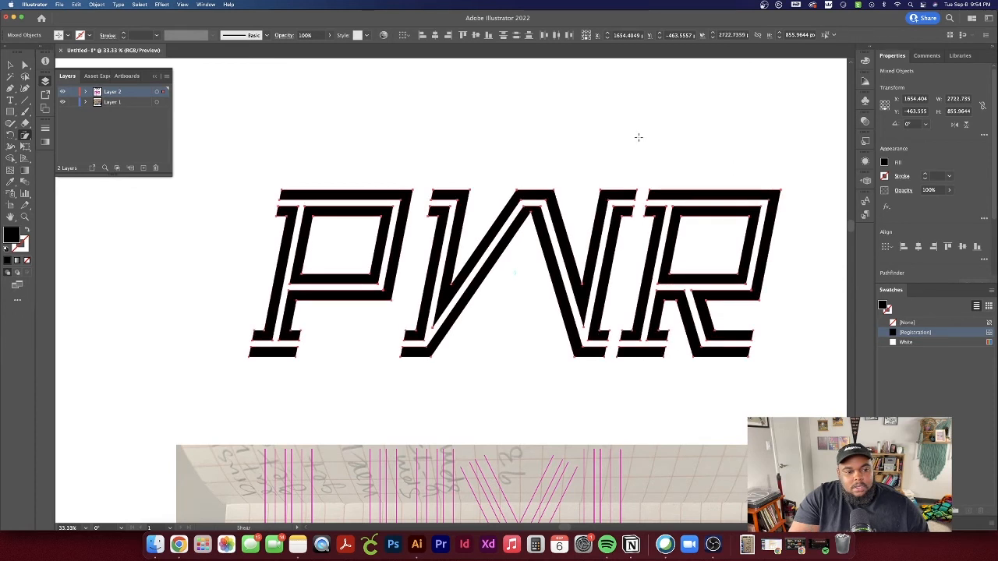
left_click(637, 136)
key("v")
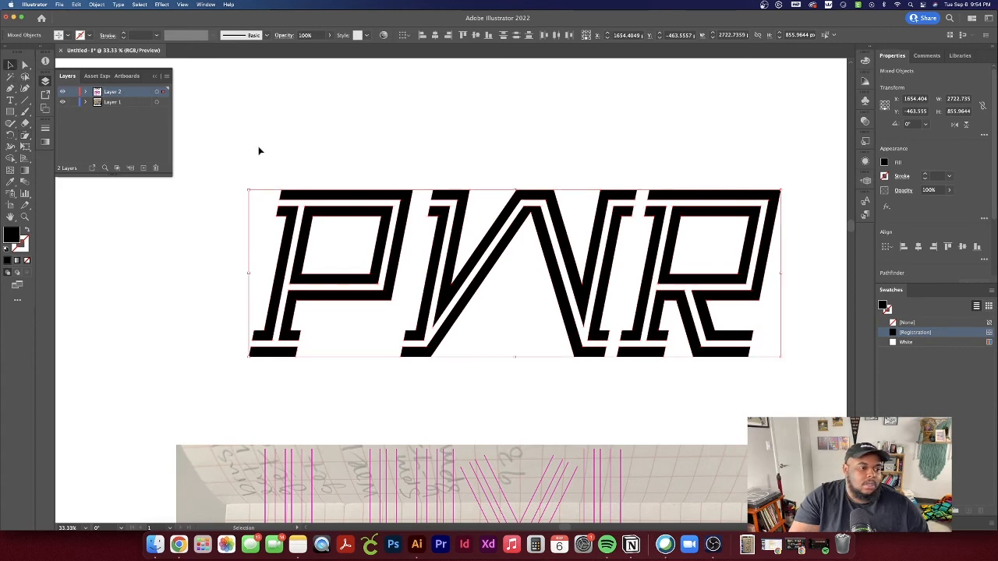
left_click(353, 174)
- Compare the slanted lettering with the upright version over the sketch, and undo the shear
scroll(340, 195, "down", 1)
scroll(341, 195, "down", 1)
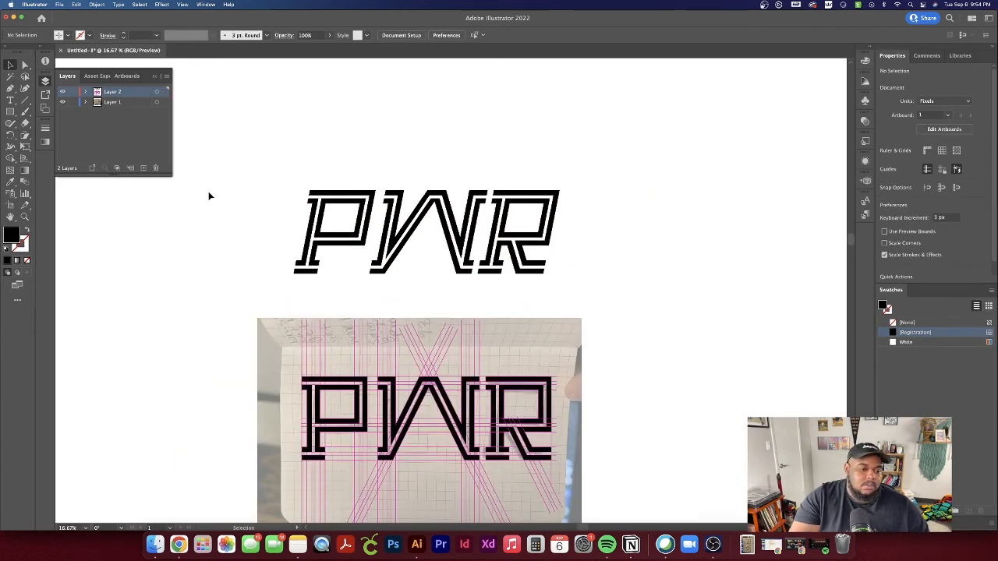
scroll(212, 197, "down", 1)
scroll(173, 195, "up", 1)
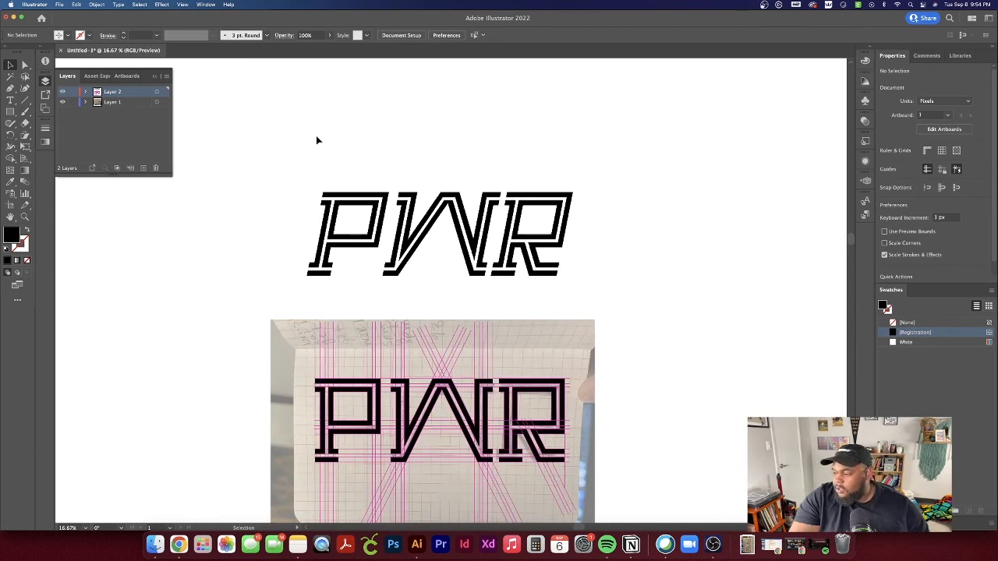
scroll(265, 162, "up", 1)
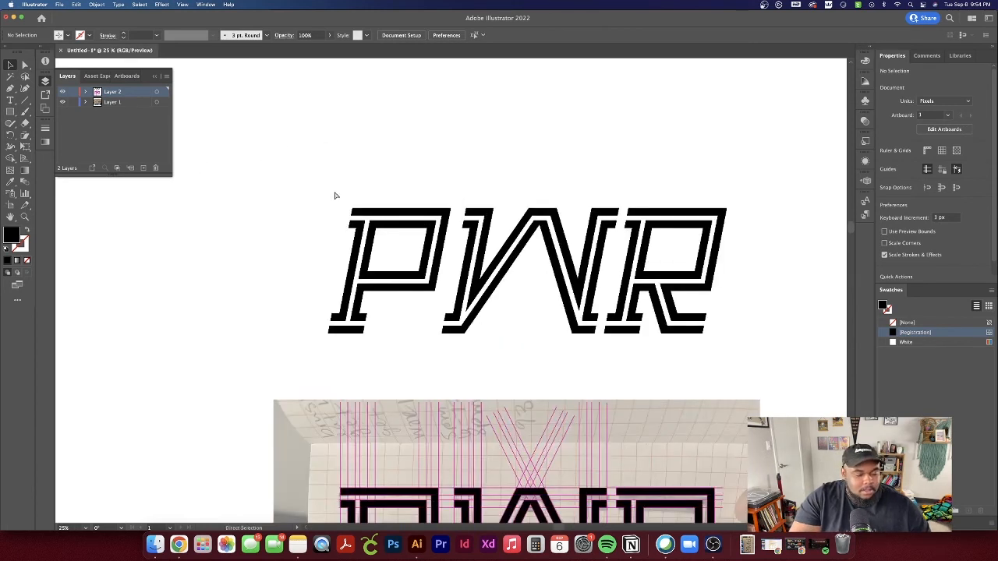
key("super+z")
scroll(405, 175, "down", 2)
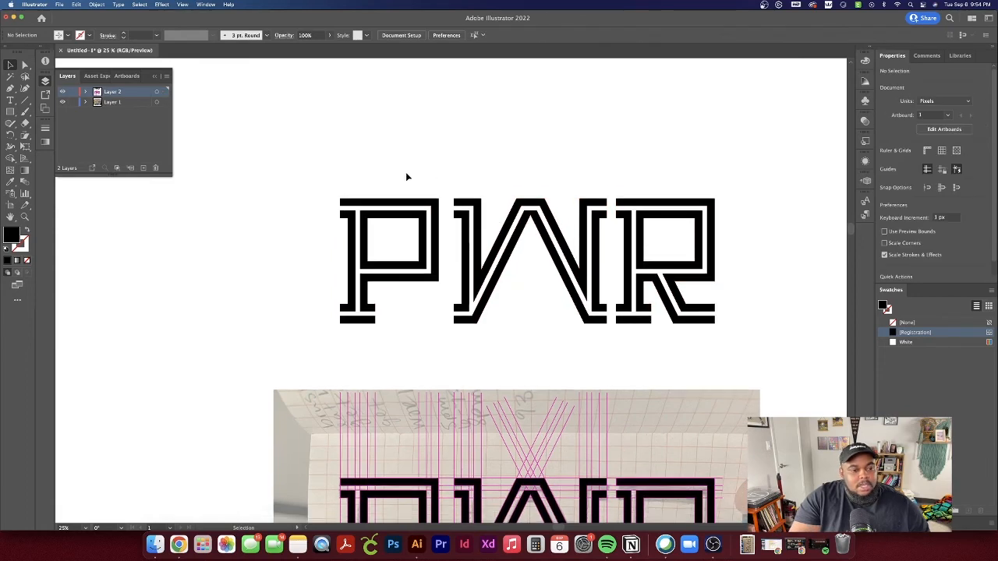